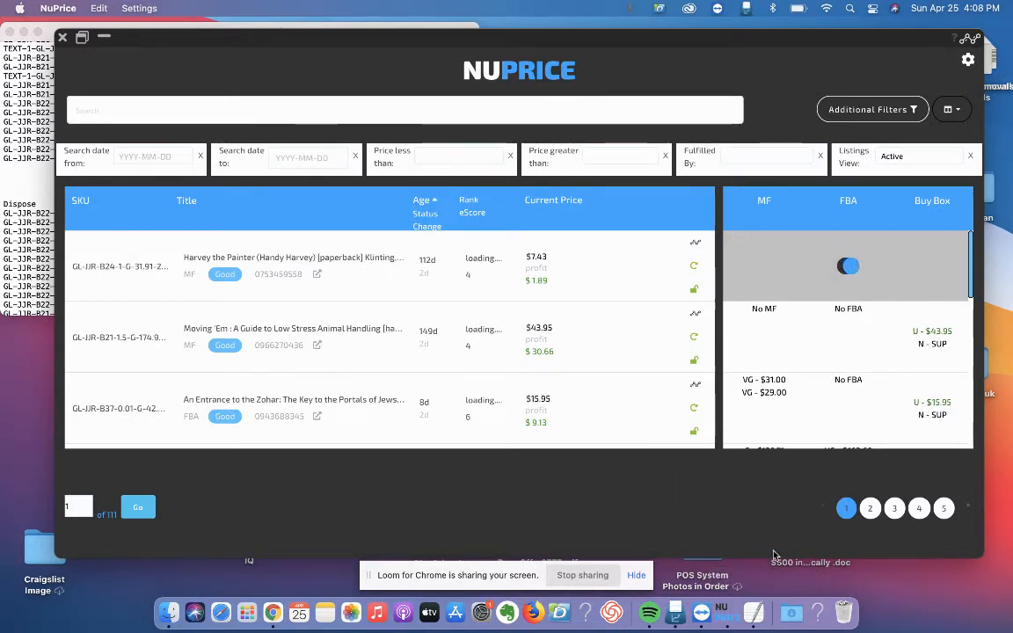
Step: Rearrange the desktop by moving the browser window aside and resizing the NuPrice window beside the Amazon Removals text file
{"action": "mouse_move", "coordinate": [711, 390]}
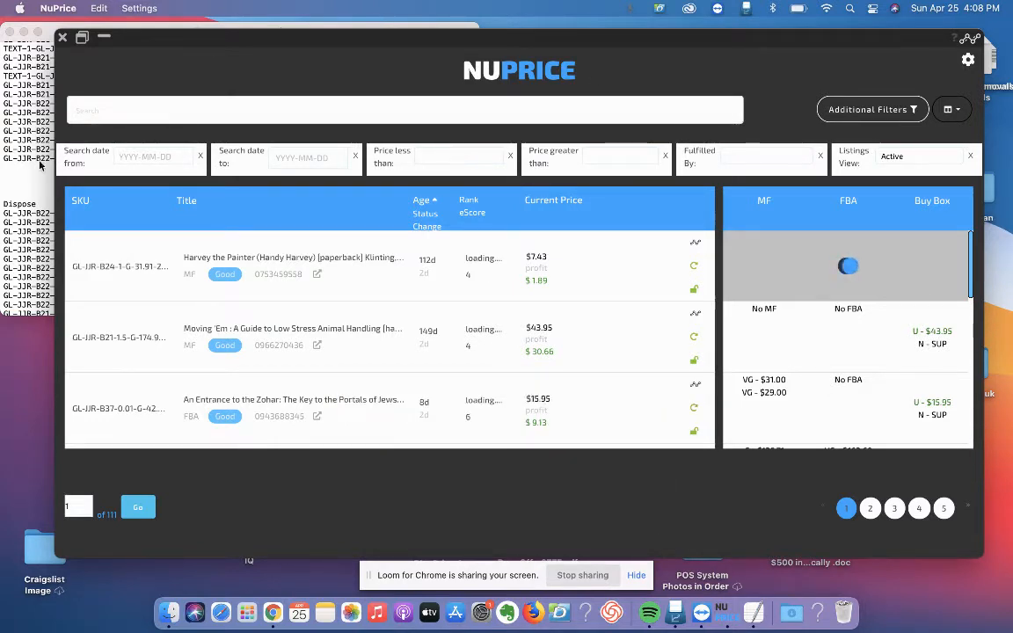
{"action": "left_click_drag", "start_coordinate": [55, 139], "coordinate": [281, 138]}
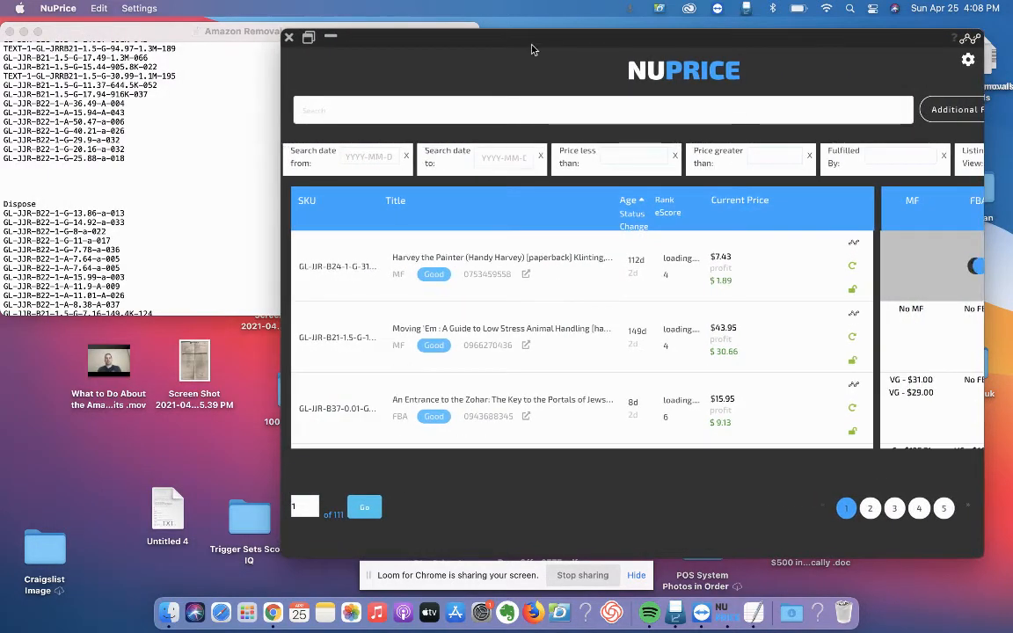
{"action": "left_click_drag", "start_coordinate": [532, 42], "coordinate": [418, 45]}
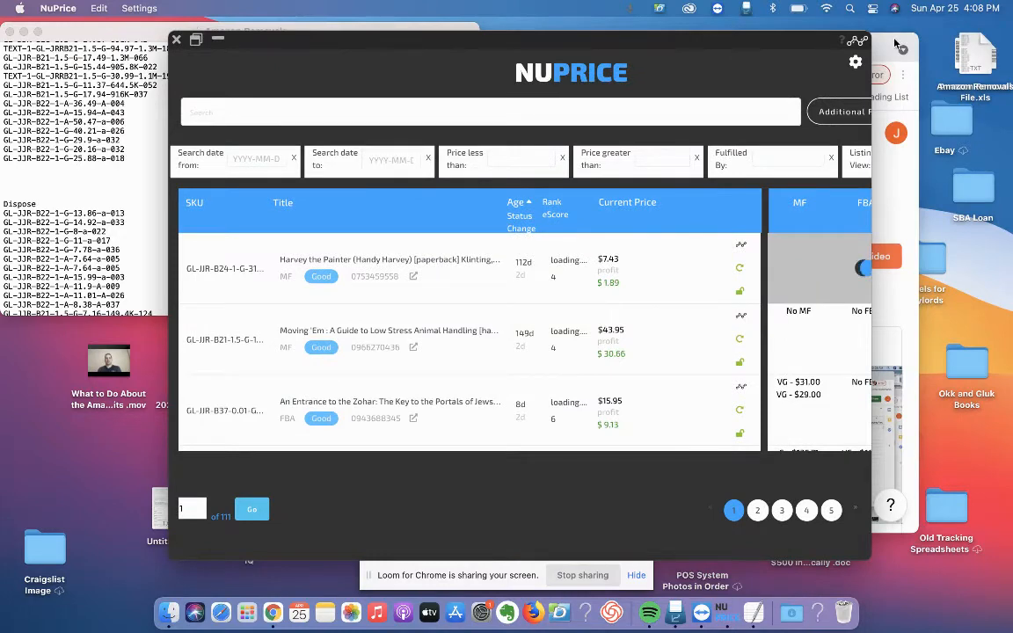
{"action": "left_click", "coordinate": [890, 72]}
{"action": "left_click_drag", "start_coordinate": [661, 51], "coordinate": [985, 67]}
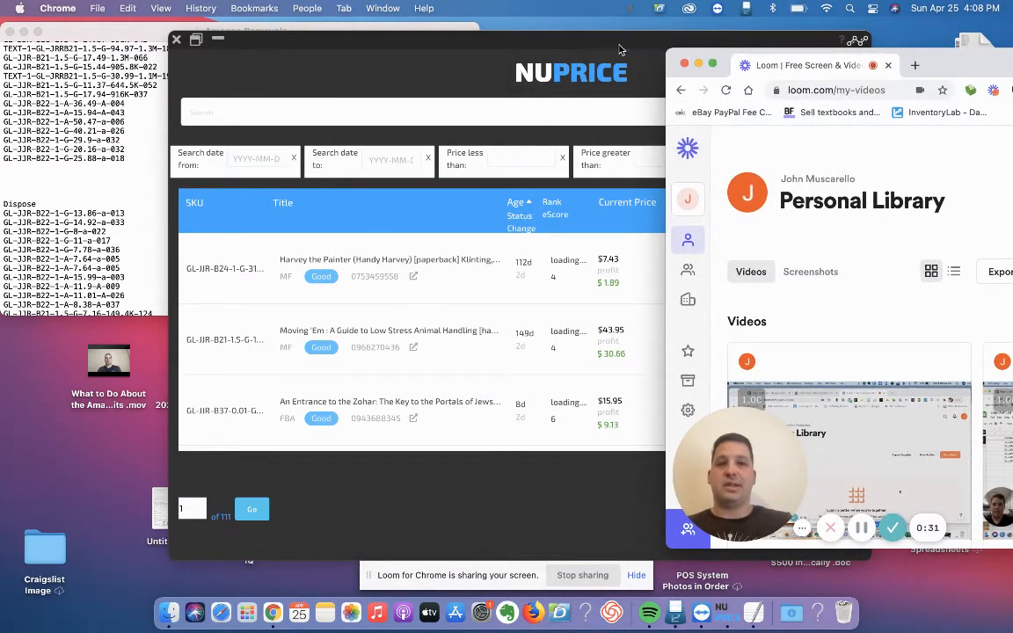
{"action": "left_click_drag", "start_coordinate": [615, 50], "coordinate": [572, 38]}
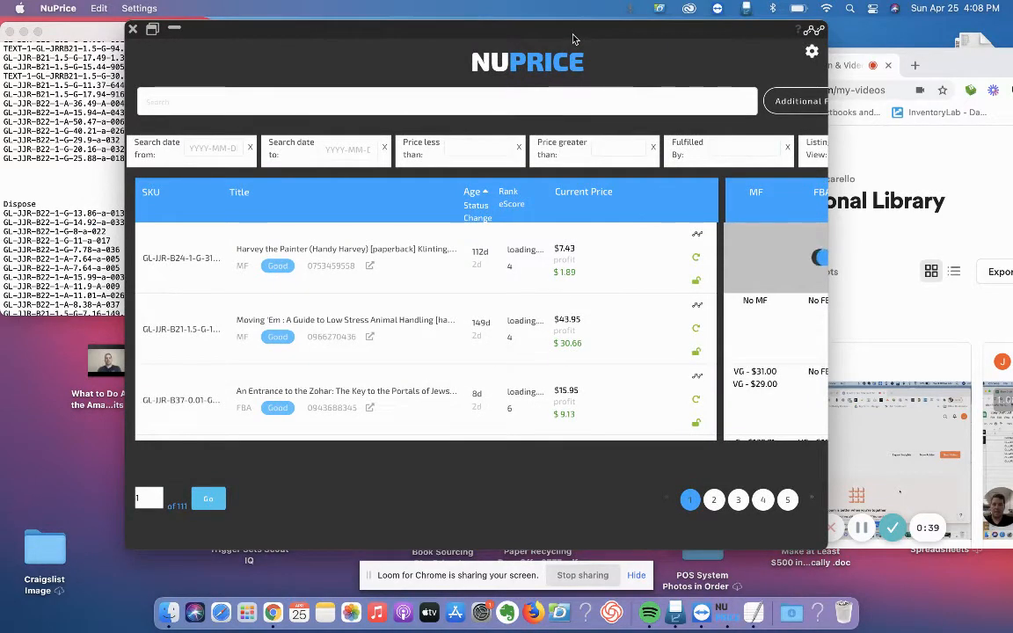
{"action": "left_click_drag", "start_coordinate": [834, 551], "coordinate": [900, 551]}
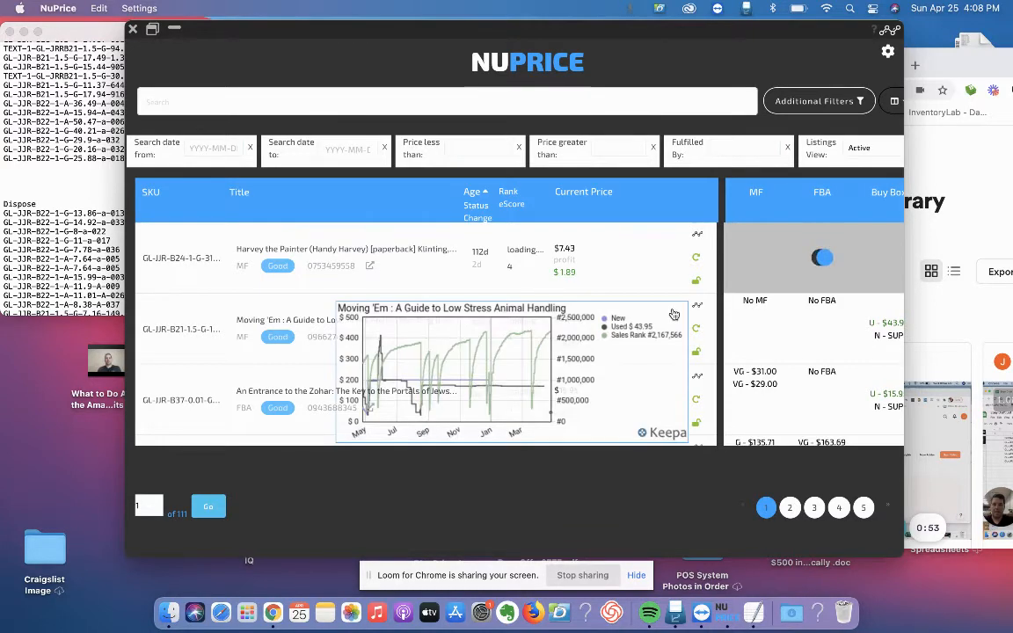
Step: Look through the active listings and widen the NuPrice window until the Buy Box column and all filters fit
{"action": "scroll", "coordinate": [673, 314], "scroll_direction": "down", "scroll_amount": 5}
{"action": "scroll", "coordinate": [673, 314], "scroll_direction": "up", "scroll_amount": 1}
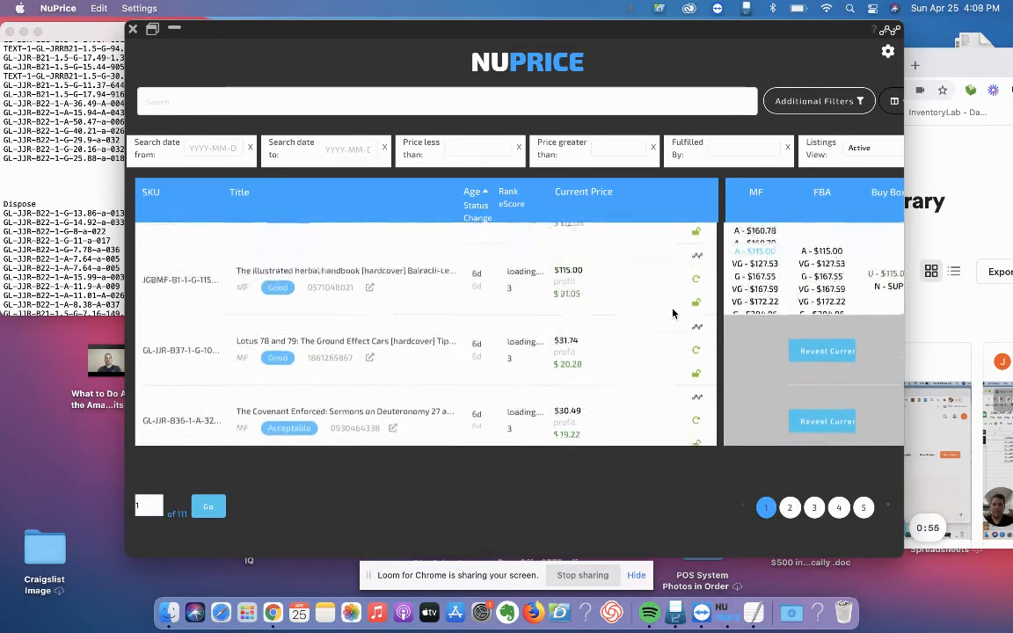
{"action": "scroll", "coordinate": [672, 314], "scroll_direction": "down", "scroll_amount": 1}
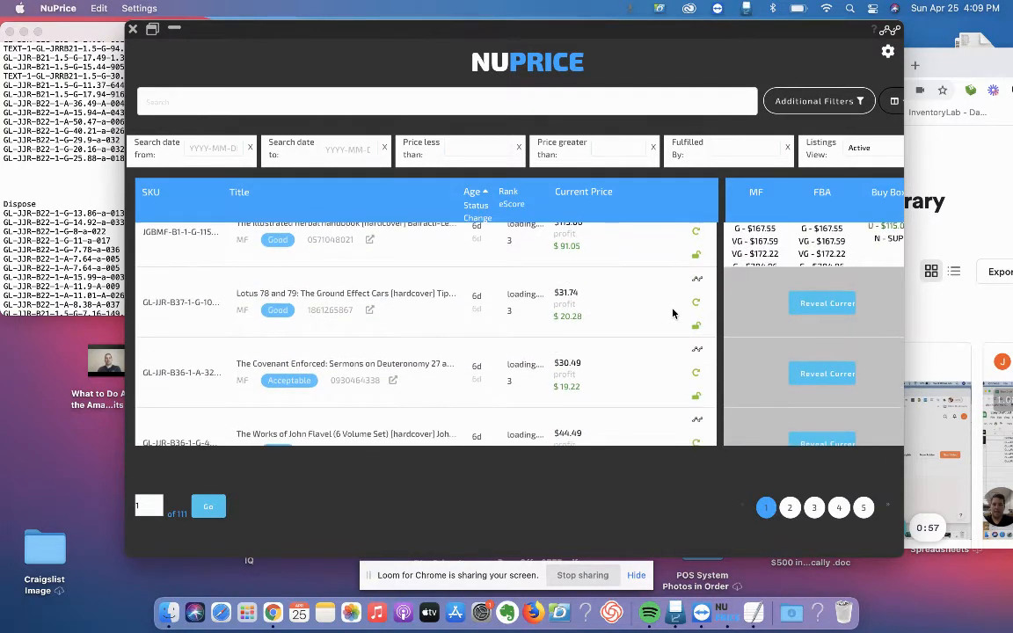
{"action": "left_click", "coordinate": [120, 144]}
{"action": "left_click", "coordinate": [644, 49]}
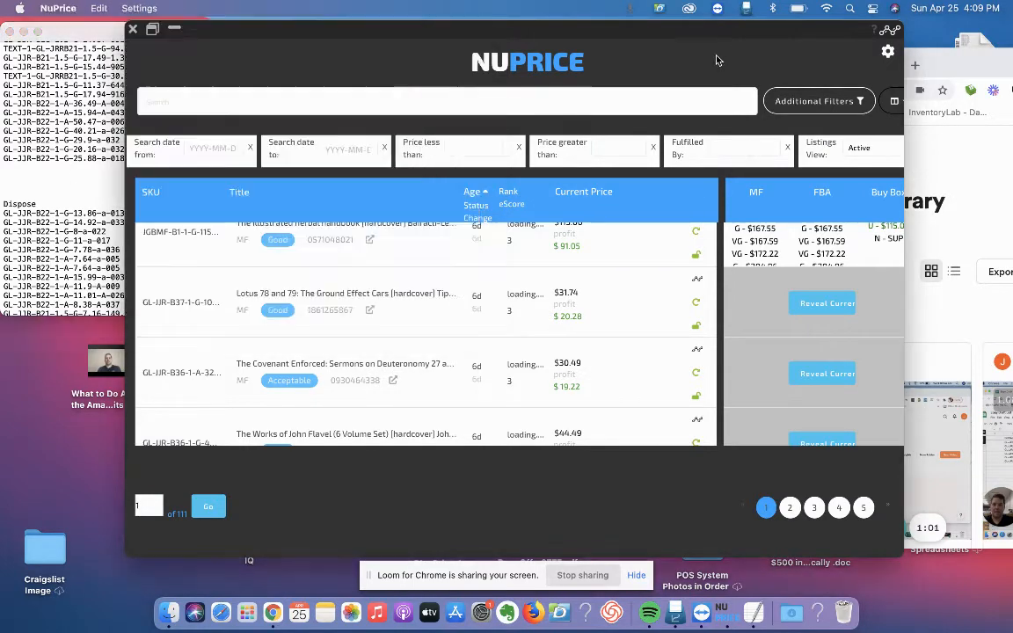
{"action": "scroll", "coordinate": [538, 321], "scroll_direction": "up", "scroll_amount": 5}
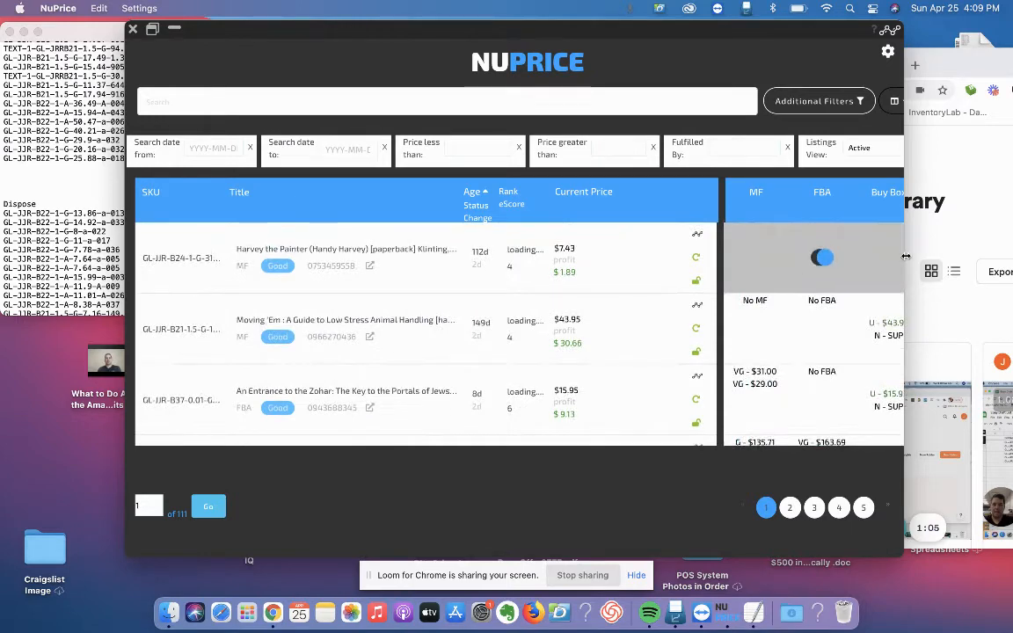
{"action": "left_click_drag", "start_coordinate": [906, 267], "coordinate": [1008, 269]}
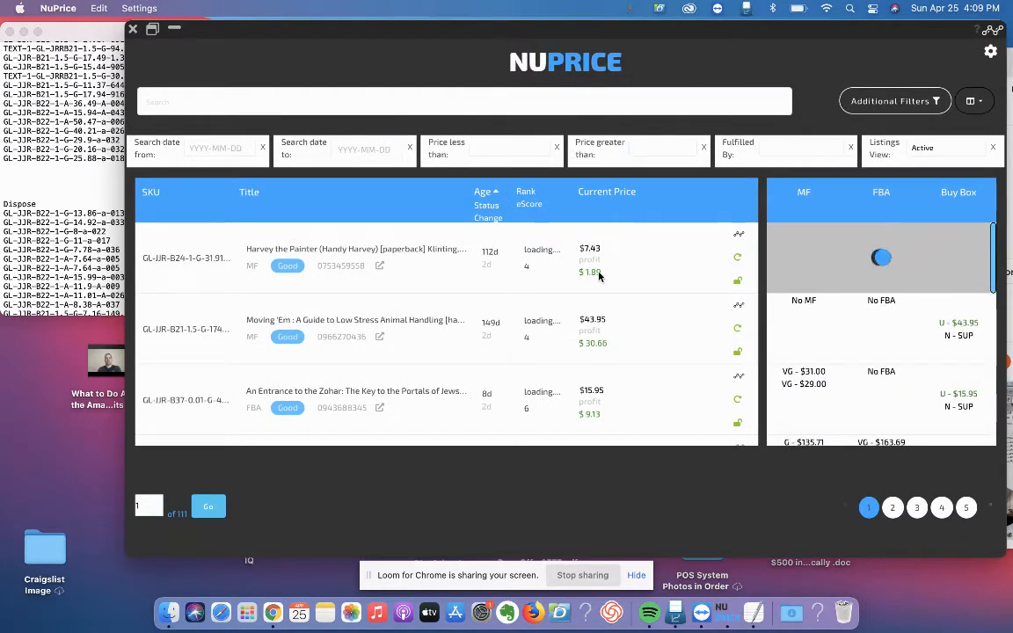
{"action": "left_click", "coordinate": [216, 149]}
{"action": "left_click", "coordinate": [289, 176]}
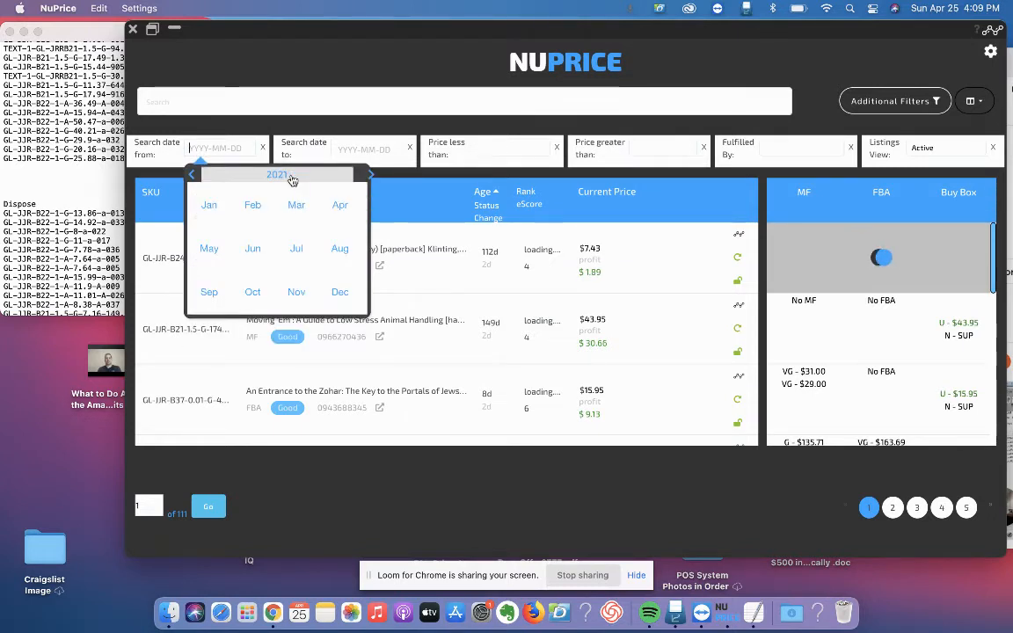
{"action": "left_click", "coordinate": [292, 177]}
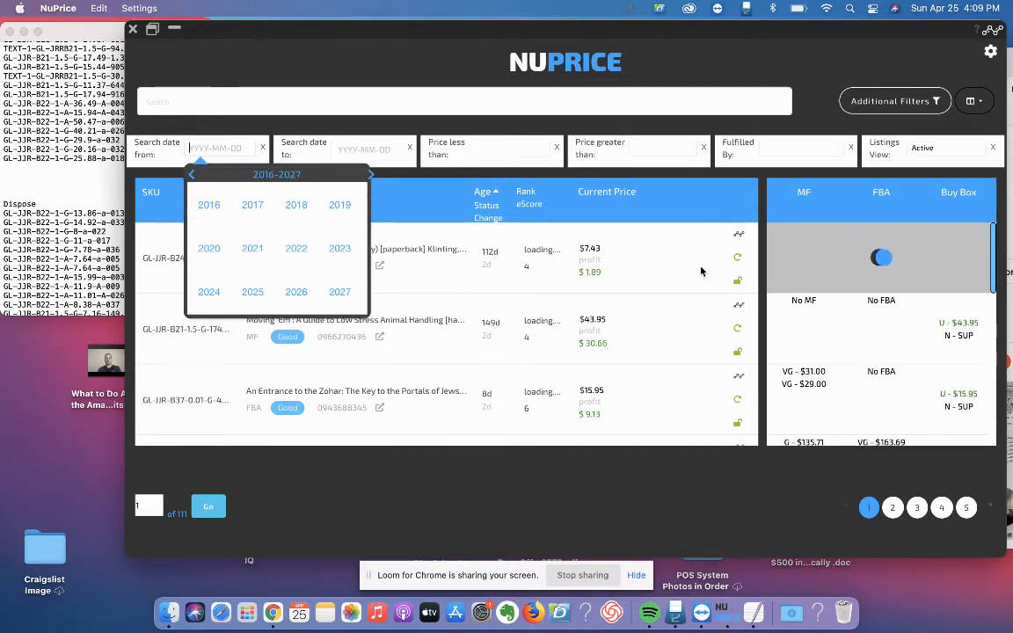
{"action": "left_click", "coordinate": [722, 503]}
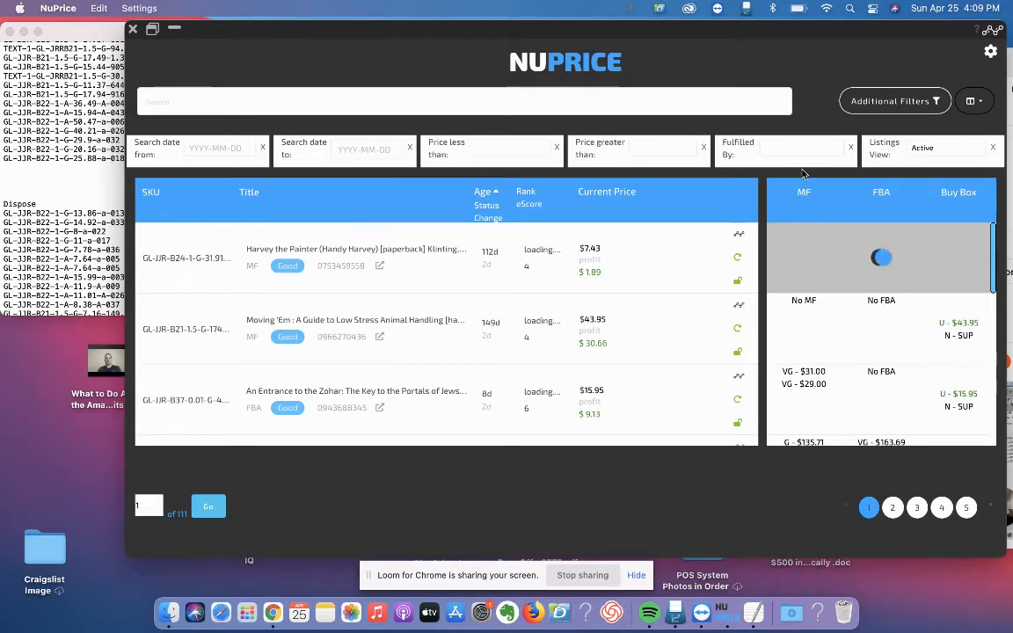
Step: Set the Fulfilled By filter to All and check the Listings View options, keeping Active selected
{"action": "left_click", "coordinate": [830, 152]}
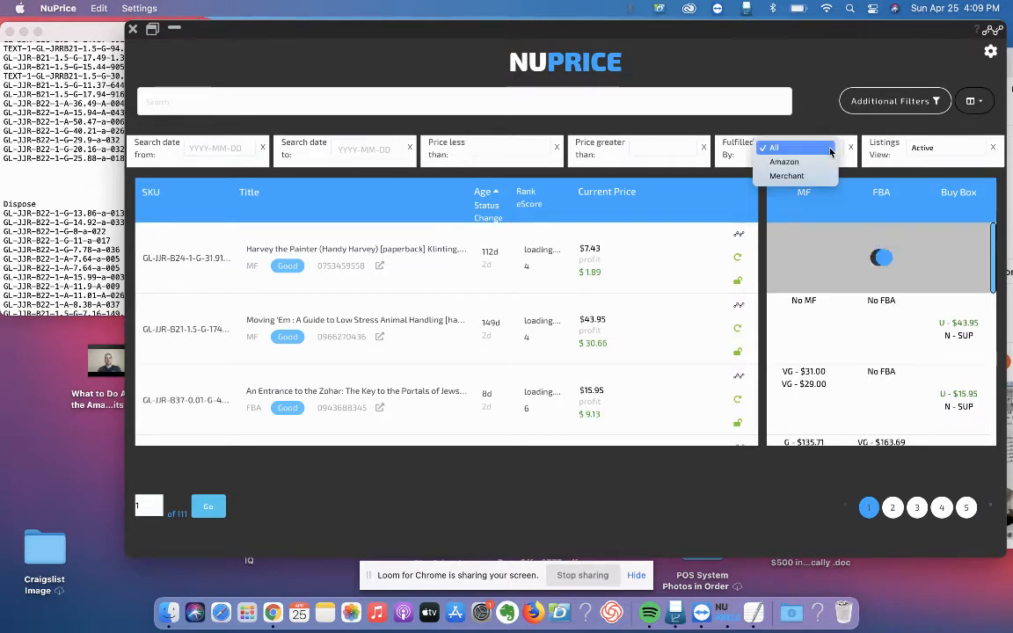
{"action": "left_click", "coordinate": [830, 151]}
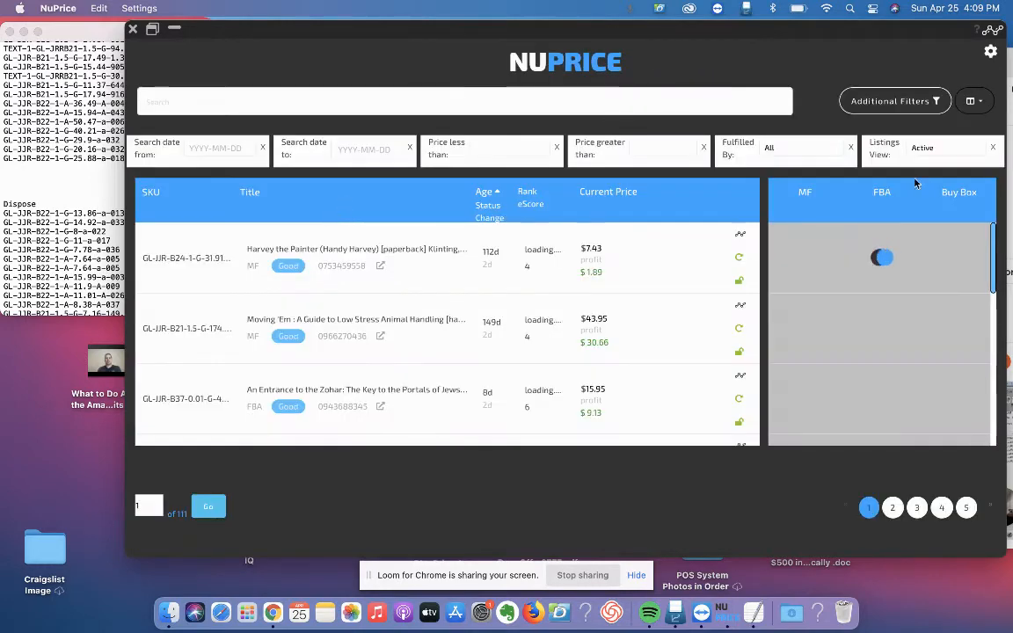
{"action": "left_click", "coordinate": [962, 153]}
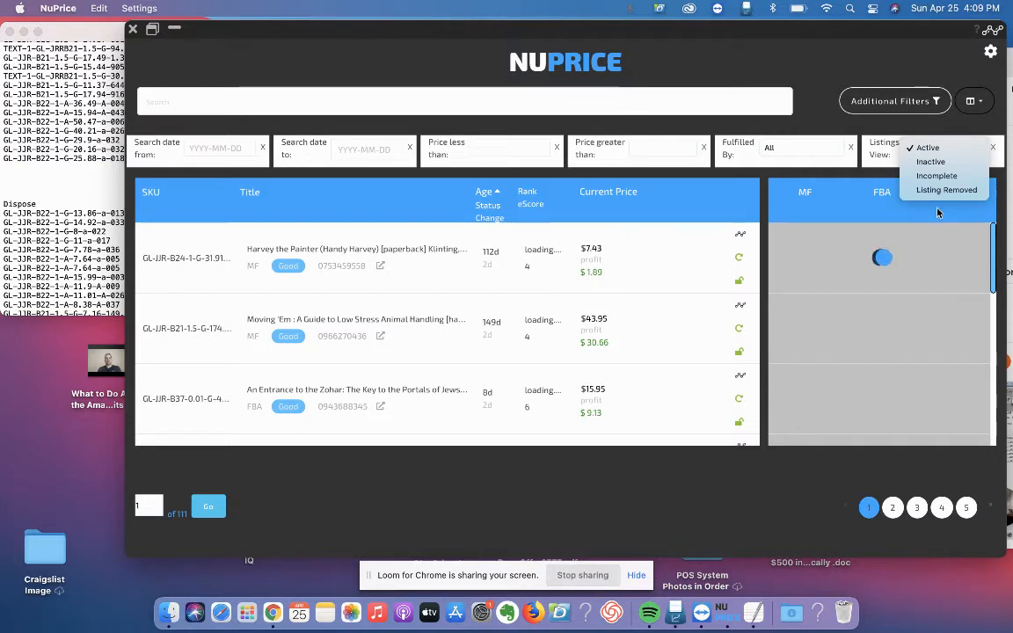
{"action": "left_click", "coordinate": [813, 125]}
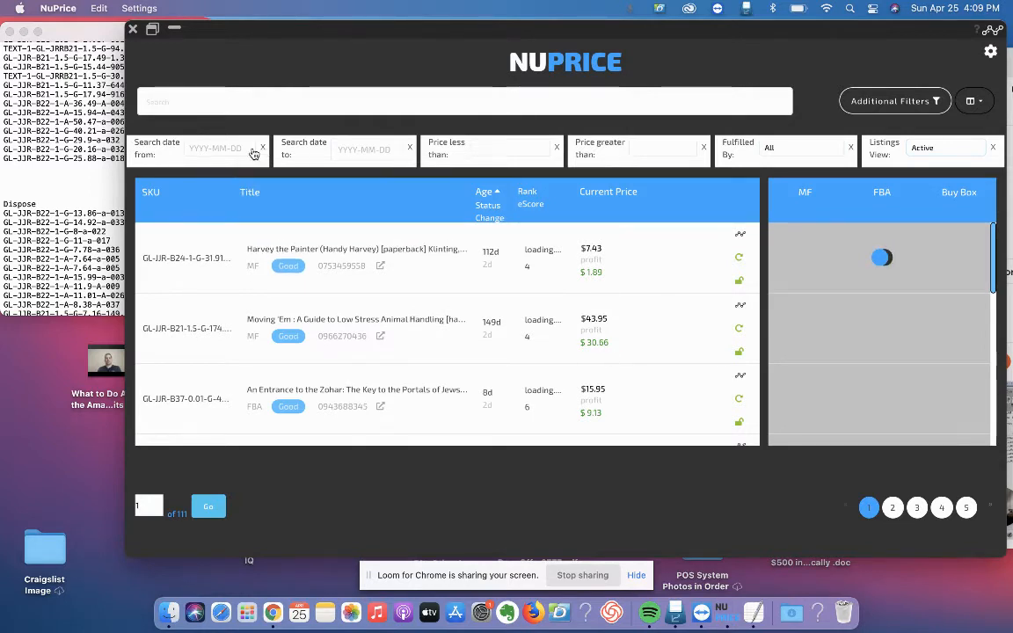
Step: Set the start date of the listing search to November 1, 2020
{"action": "left_click", "coordinate": [226, 151]}
{"action": "left_click", "coordinate": [273, 172]}
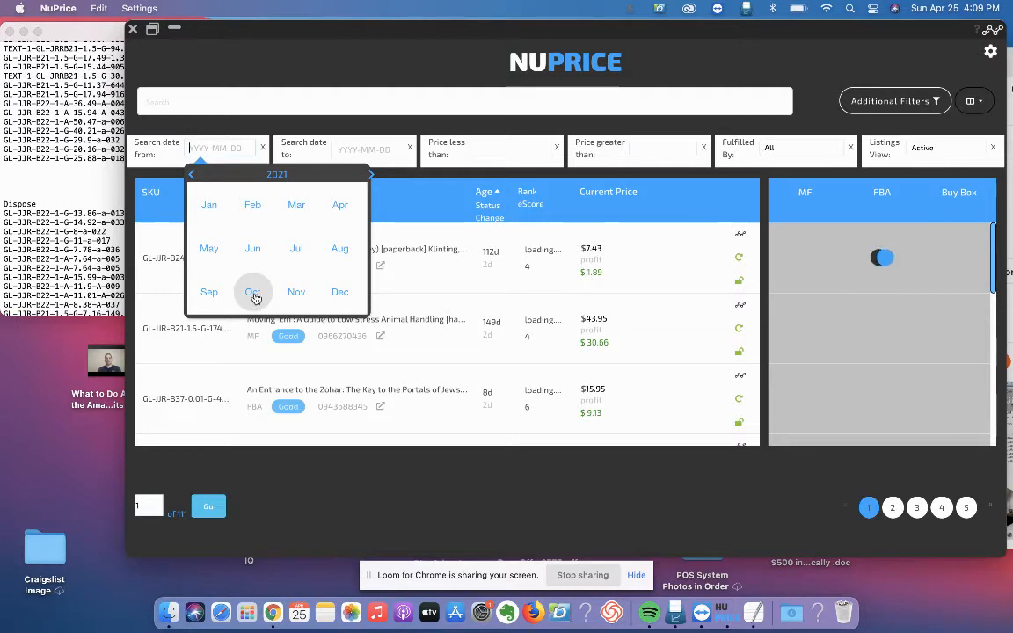
{"action": "left_click", "coordinate": [272, 176]}
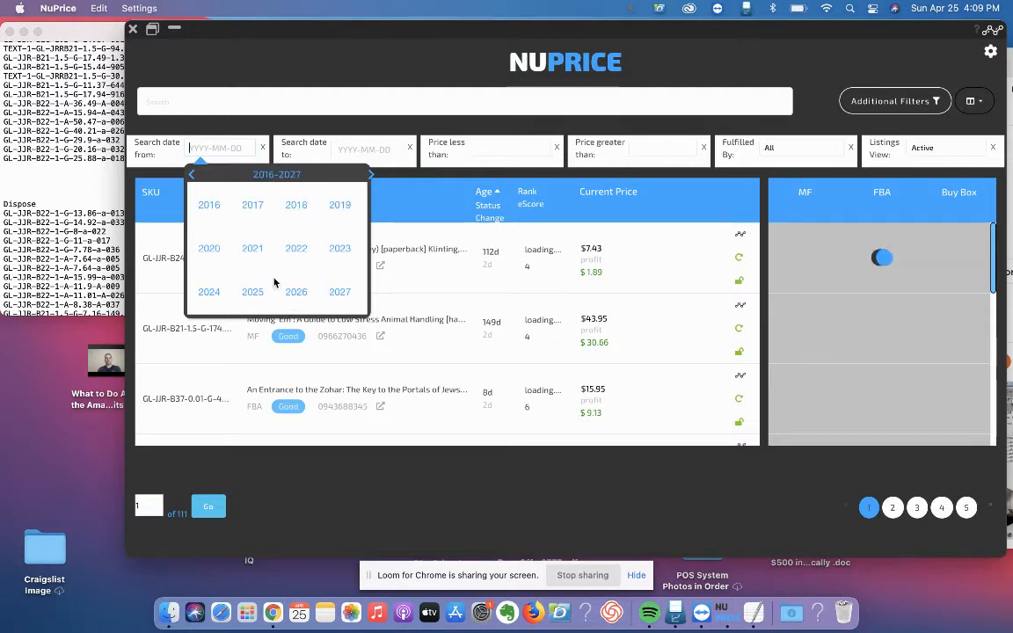
{"action": "left_click", "coordinate": [209, 252]}
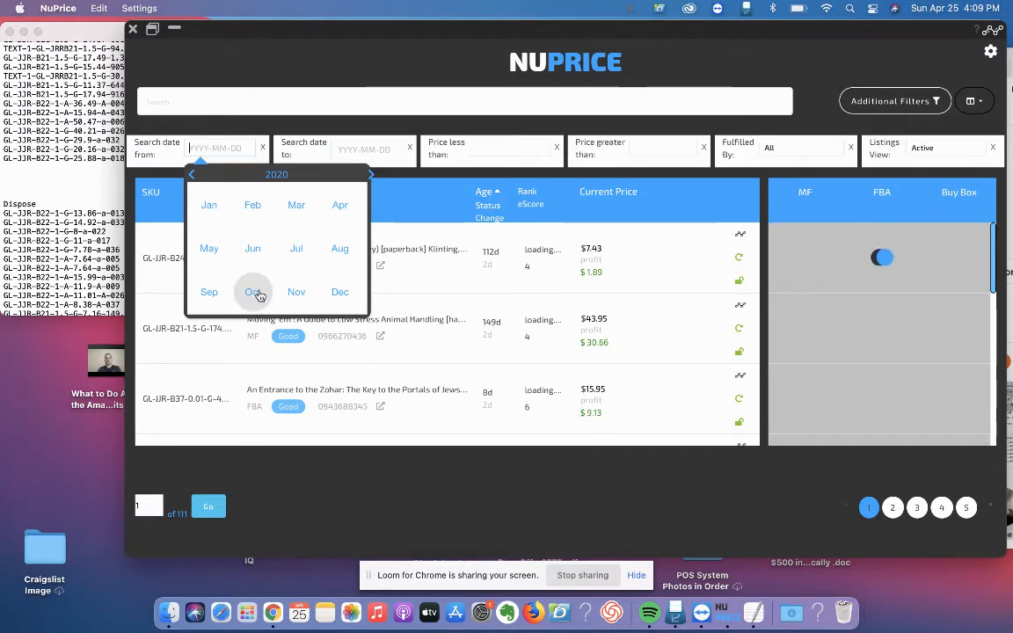
{"action": "left_click", "coordinate": [298, 292]}
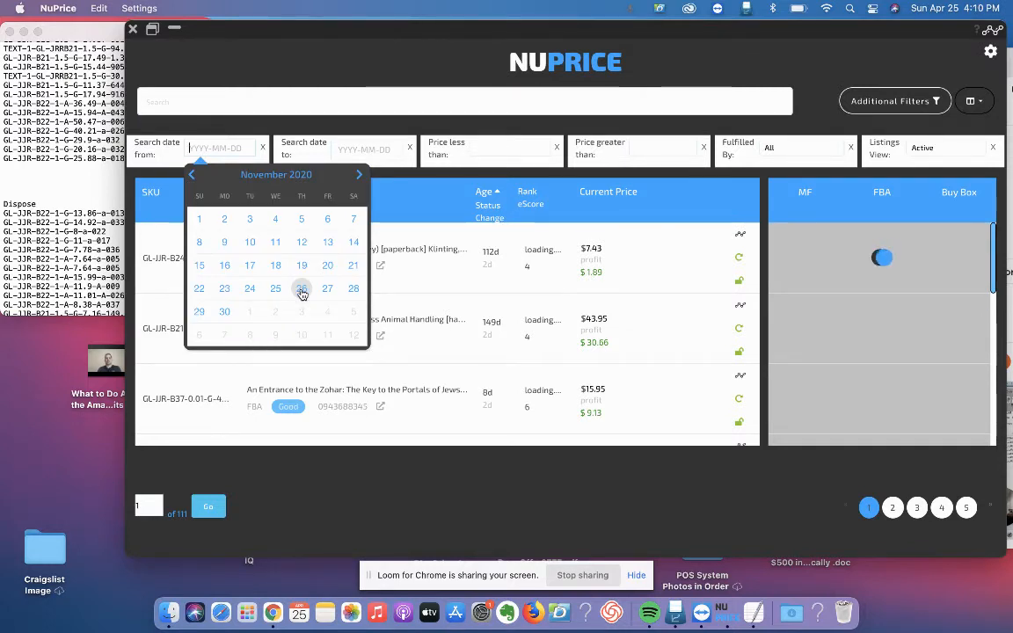
{"action": "left_click", "coordinate": [201, 222]}
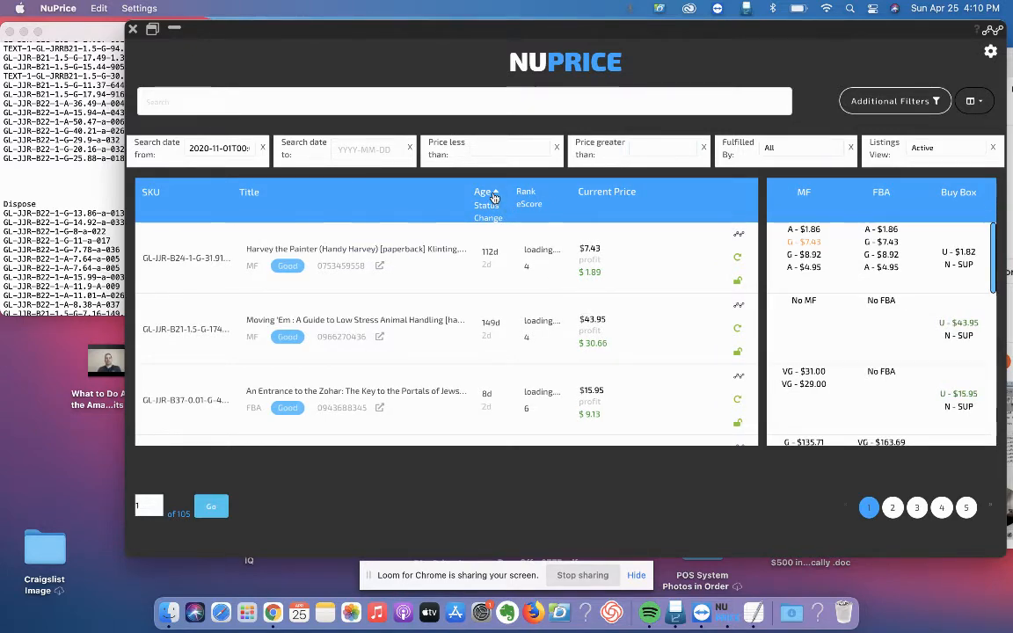
Step: Sort the filtered listings by age, with the oldest first
{"action": "left_click", "coordinate": [494, 195]}
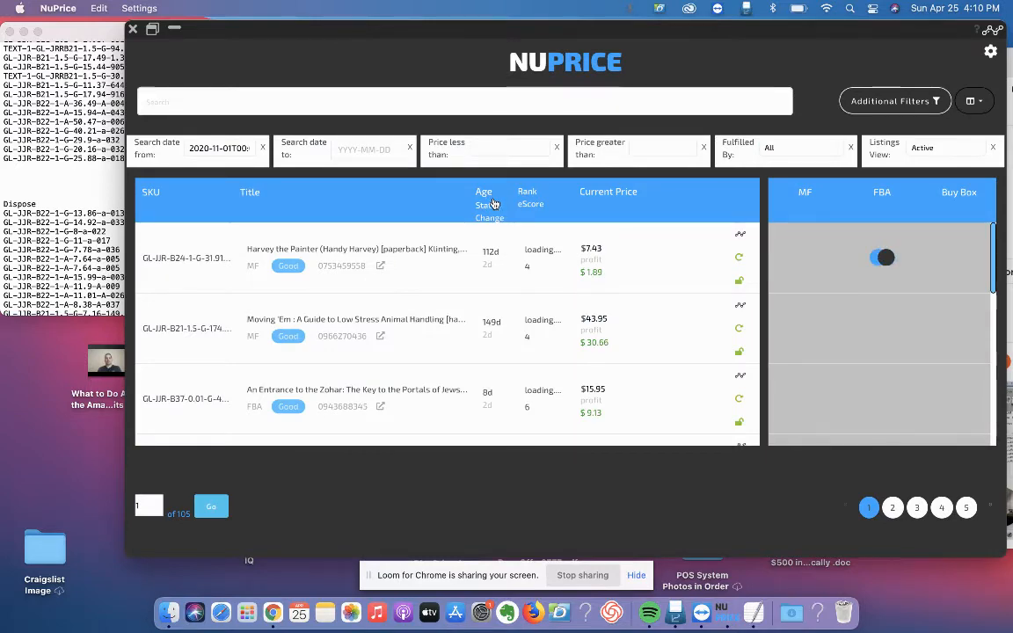
{"action": "left_click", "coordinate": [488, 200]}
{"action": "scroll", "coordinate": [508, 292], "scroll_direction": "down", "scroll_amount": 2}
{"action": "scroll", "coordinate": [507, 292], "scroll_direction": "up", "scroll_amount": 2}
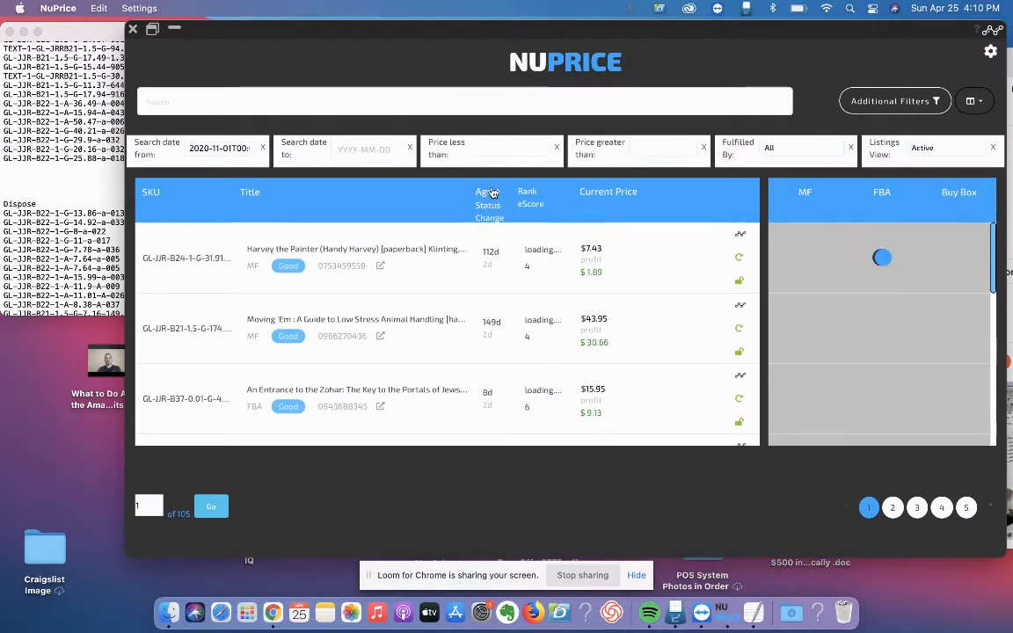
{"action": "left_click", "coordinate": [489, 193]}
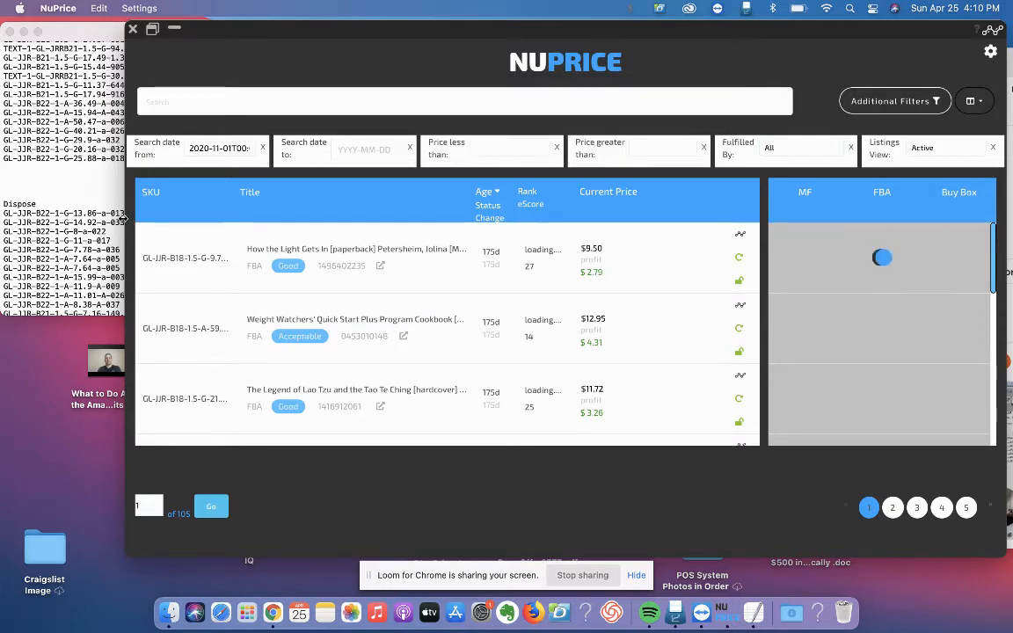
Step: Widen the NuPrice window and compare the oldest listings' current prices with the MF, FBA and Buy Box offers
{"action": "left_click_drag", "start_coordinate": [128, 224], "coordinate": [67, 215]}
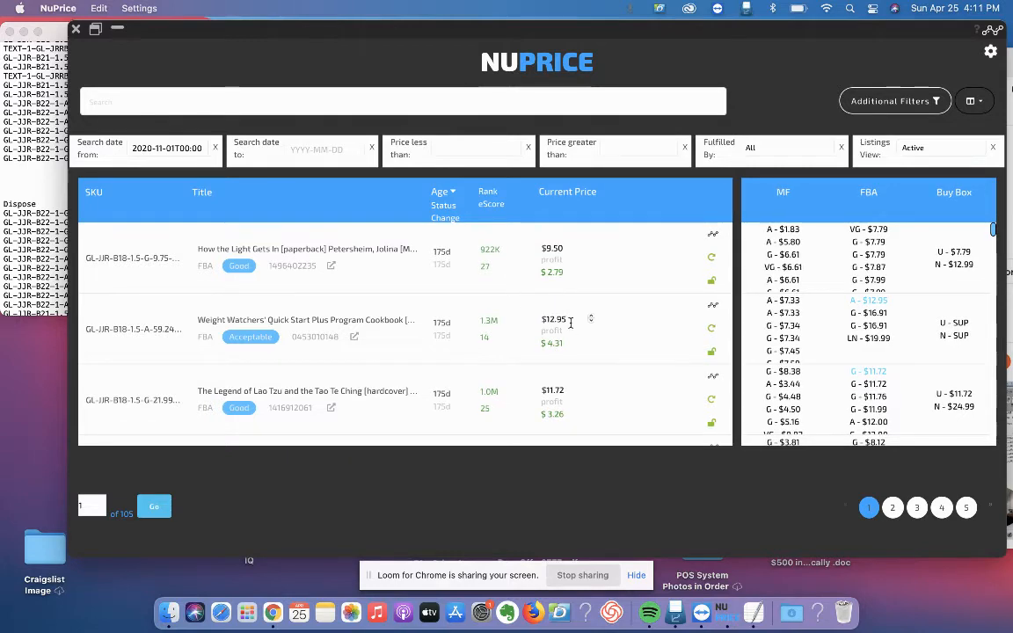
{"action": "scroll", "coordinate": [571, 323], "scroll_direction": "down", "scroll_amount": 1}
{"action": "scroll", "coordinate": [570, 323], "scroll_direction": "up", "scroll_amount": 1}
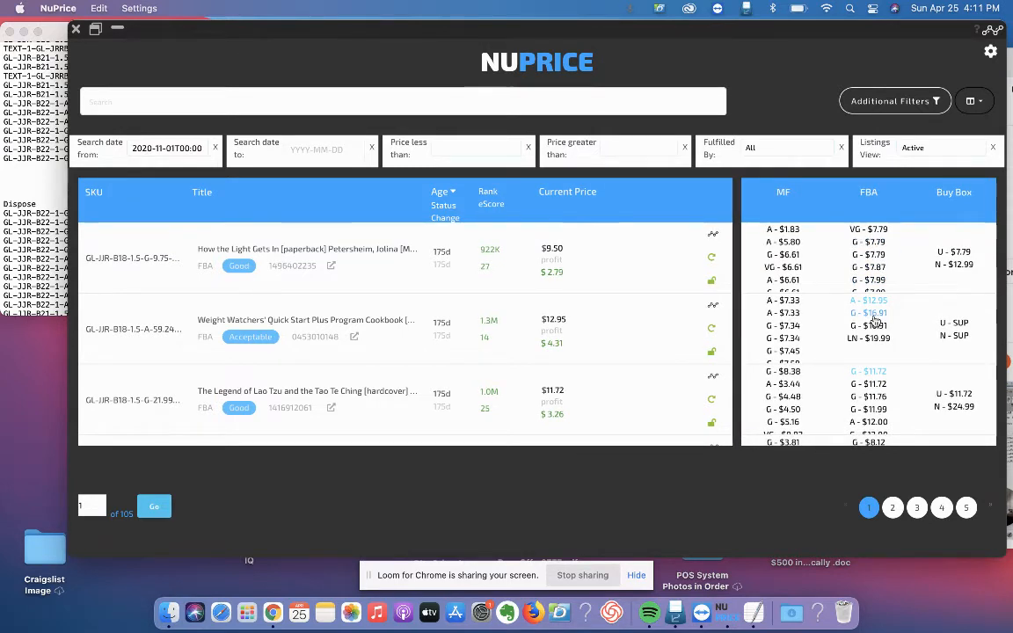
{"action": "mouse_move", "coordinate": [957, 255]}
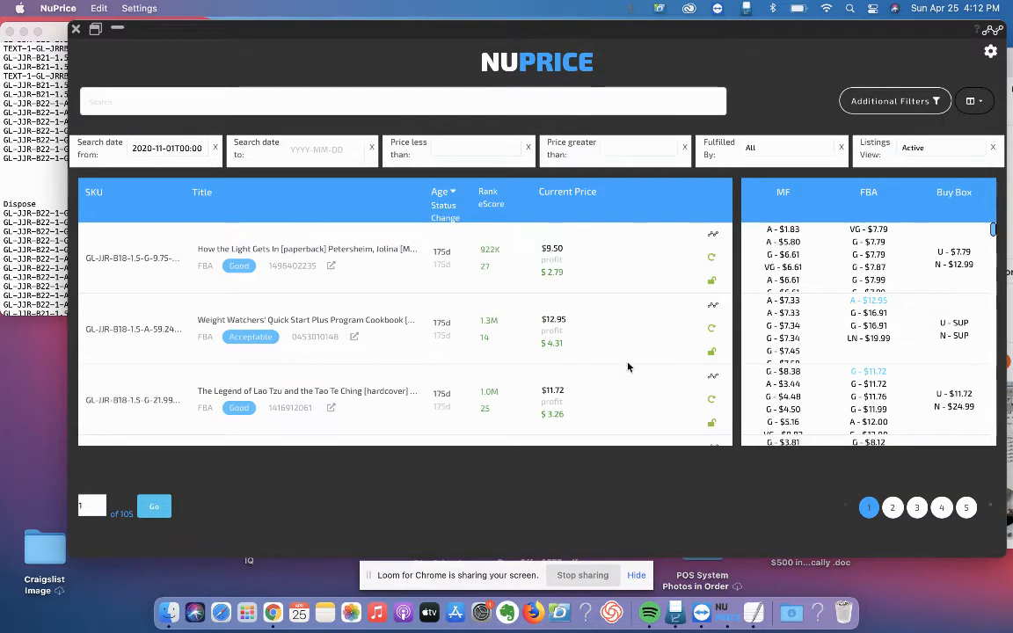
Step: Scan the oldest listings on the first page and go to page 5 of the results
{"action": "scroll", "coordinate": [534, 341], "scroll_direction": "down", "scroll_amount": 1}
{"action": "scroll", "coordinate": [534, 340], "scroll_direction": "down", "scroll_amount": 3}
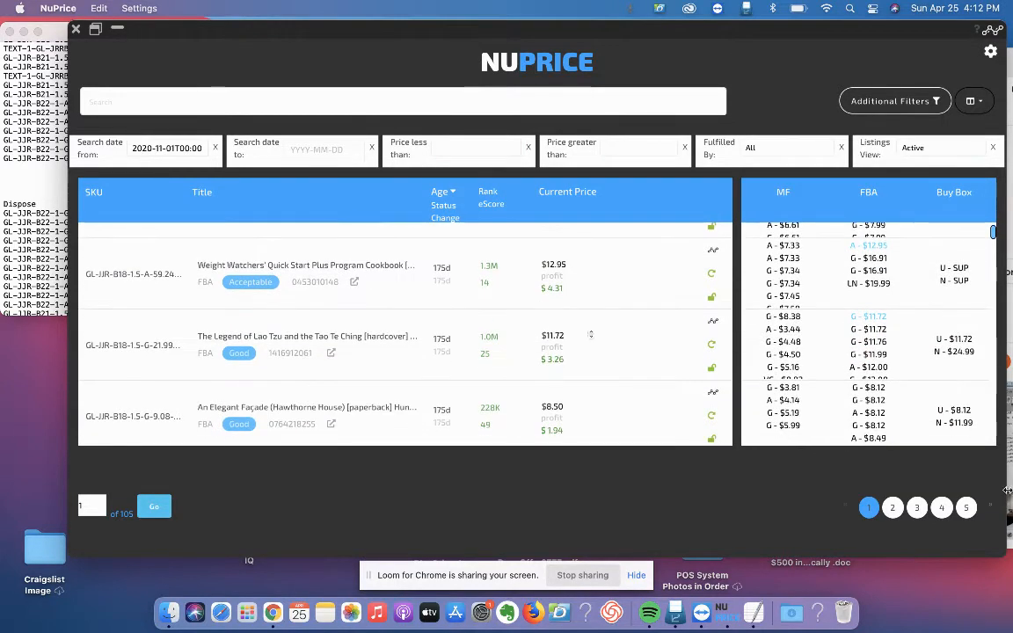
{"action": "left_click", "coordinate": [968, 508]}
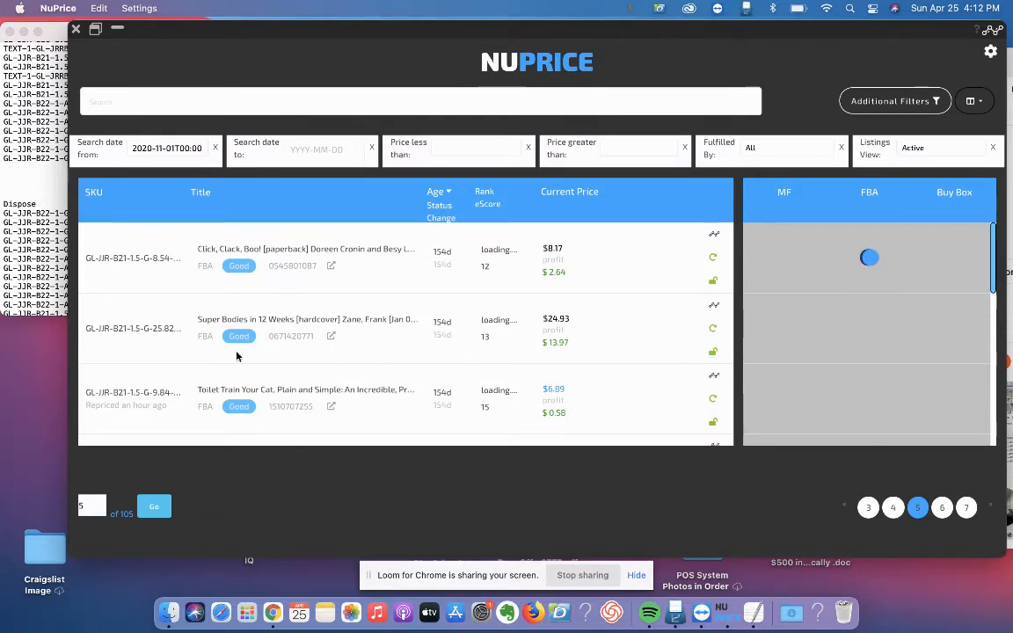
Step: Switch to the Amazon Removals text file and review the SKUs listed under Remove and Dispose
{"action": "left_click", "coordinate": [44, 240]}
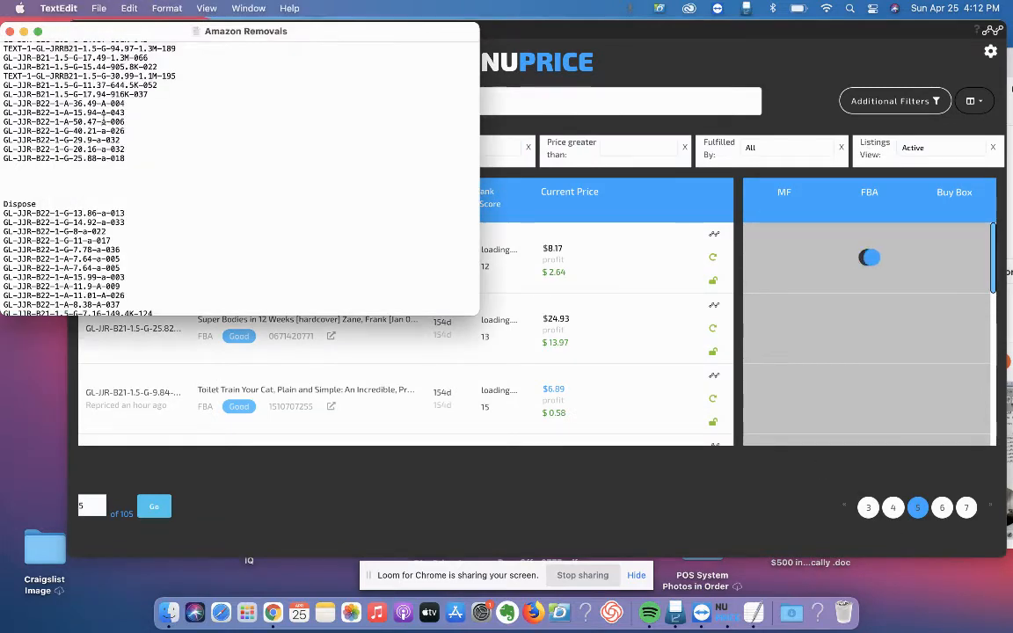
{"action": "scroll", "coordinate": [97, 176], "scroll_direction": "up", "scroll_amount": 5}
{"action": "scroll", "coordinate": [102, 118], "scroll_direction": "down", "scroll_amount": 5}
{"action": "scroll", "coordinate": [103, 118], "scroll_direction": "up", "scroll_amount": 5}
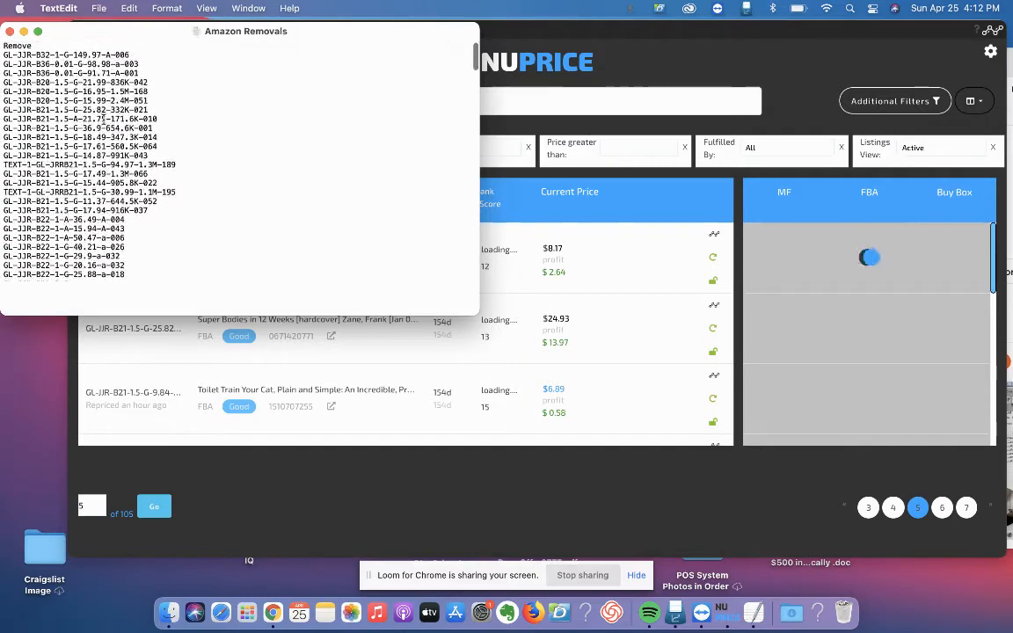
{"action": "scroll", "coordinate": [102, 118], "scroll_direction": "down", "scroll_amount": 4}
{"action": "scroll", "coordinate": [103, 118], "scroll_direction": "up", "scroll_amount": 5}
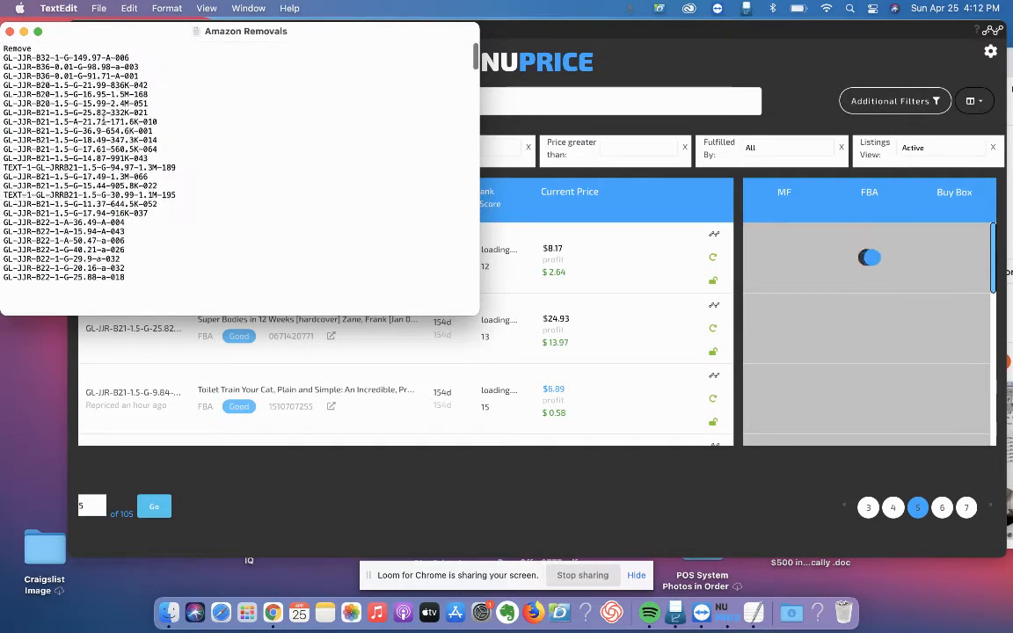
{"action": "scroll", "coordinate": [172, 204], "scroll_direction": "down", "scroll_amount": 3}
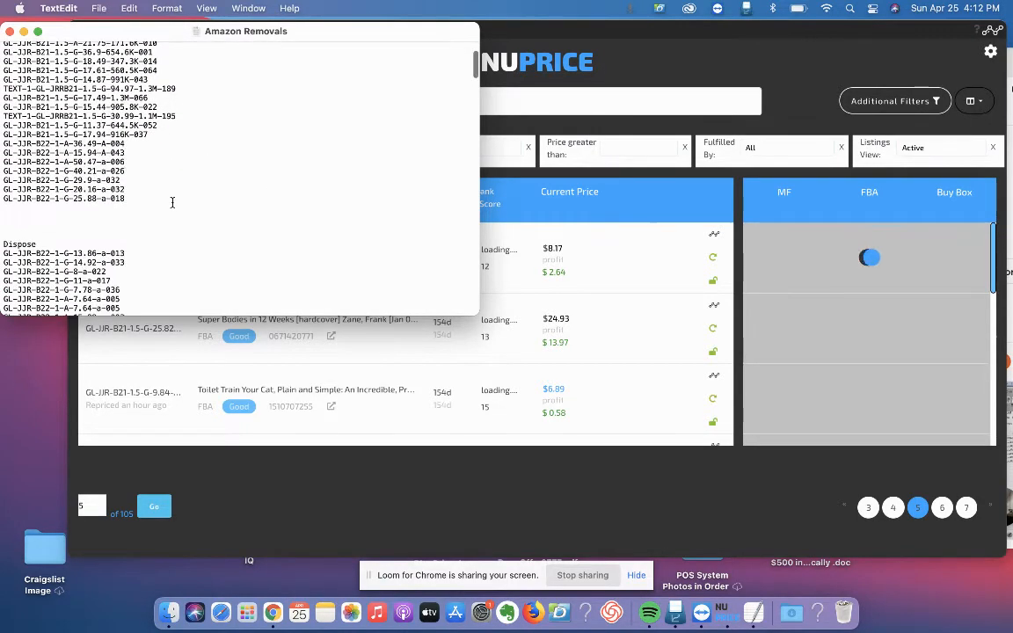
Step: Switch back to NuPrice and advance through the age-sorted results to page 9
{"action": "left_click", "coordinate": [324, 438]}
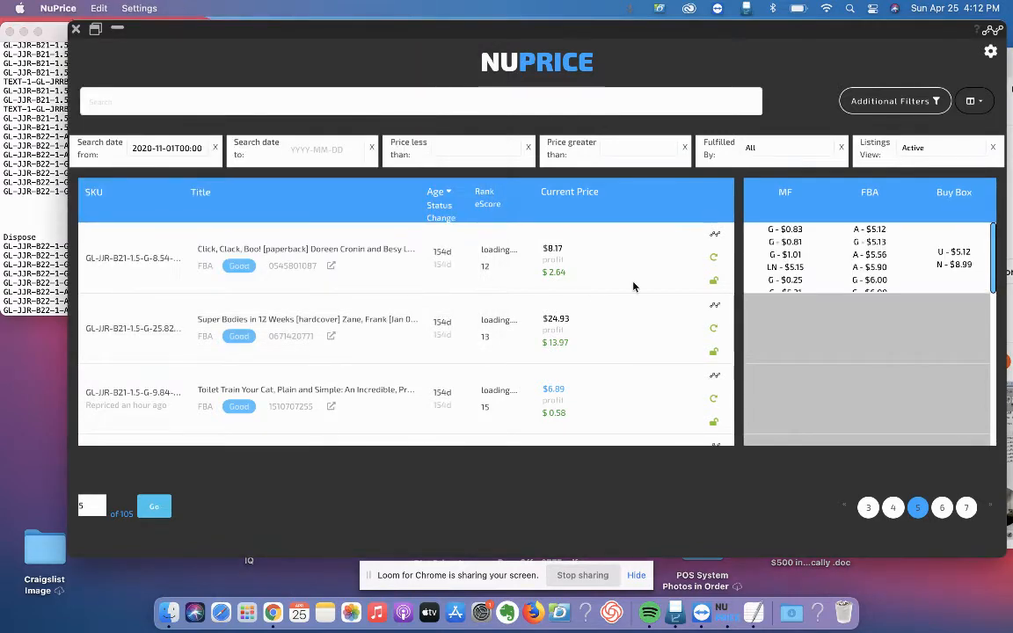
{"action": "left_click", "coordinate": [967, 508]}
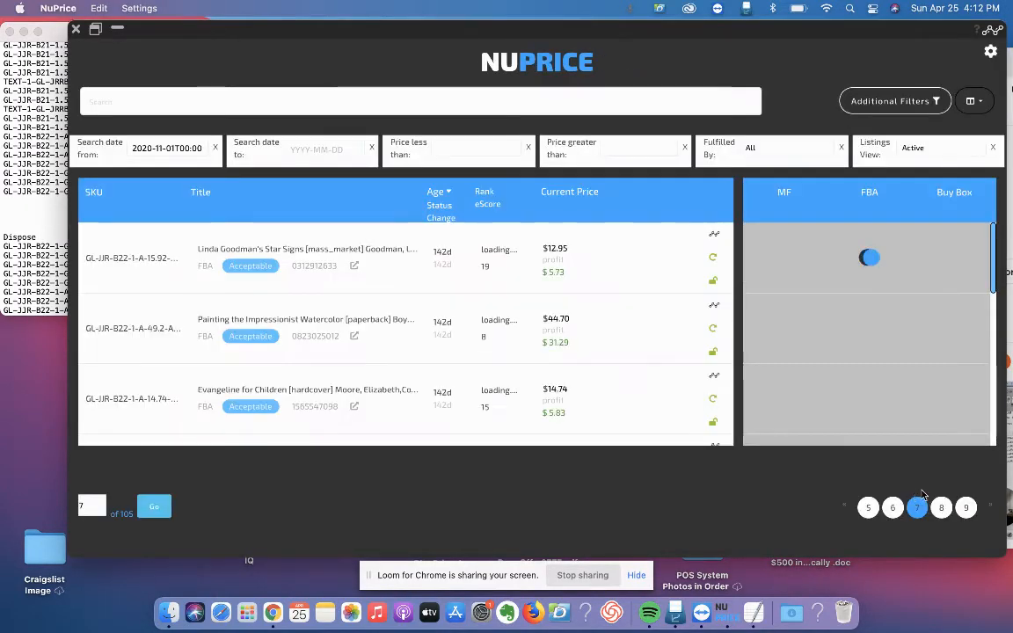
{"action": "left_click", "coordinate": [967, 508]}
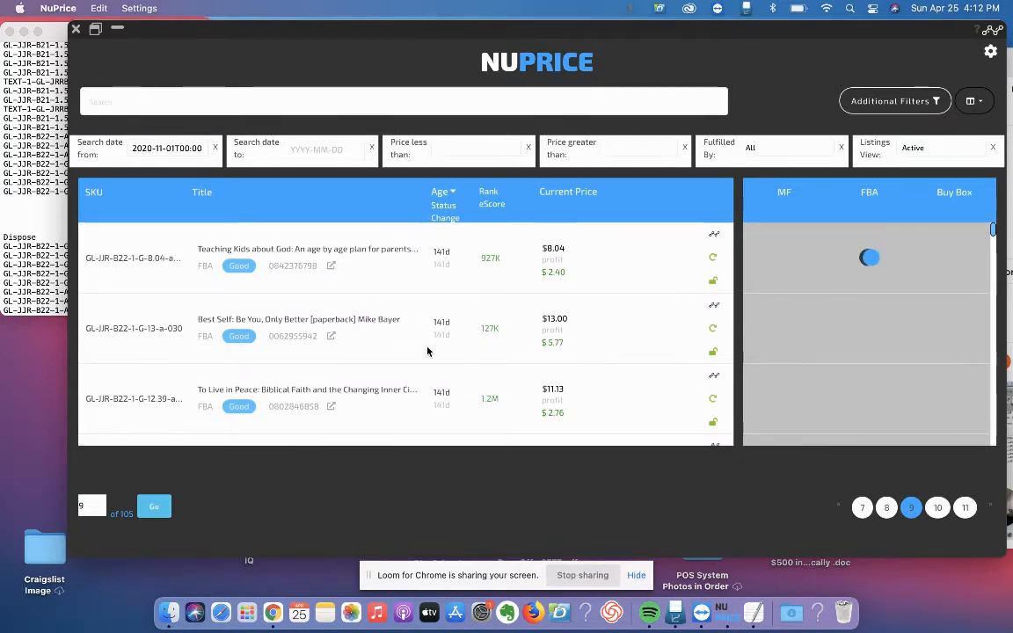
Step: Examine the listings on page 9 and glance at where the Remove list ends in the Amazon Removals file
{"action": "scroll", "coordinate": [427, 352], "scroll_direction": "down", "scroll_amount": 2}
{"action": "left_click", "coordinate": [34, 202]}
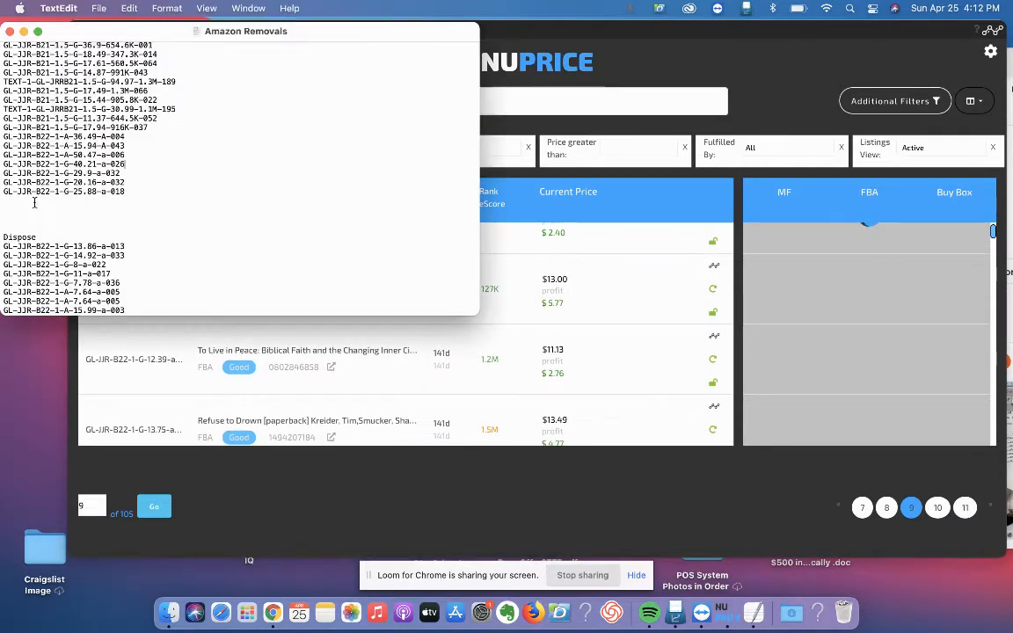
{"action": "left_click", "coordinate": [625, 305]}
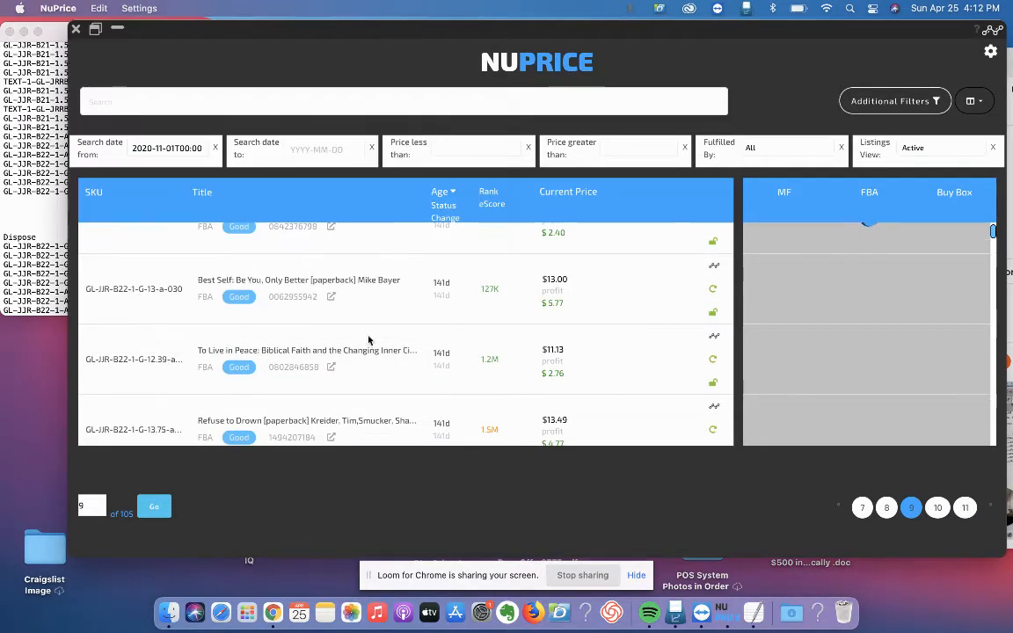
{"action": "scroll", "coordinate": [369, 340], "scroll_direction": "down", "scroll_amount": 3}
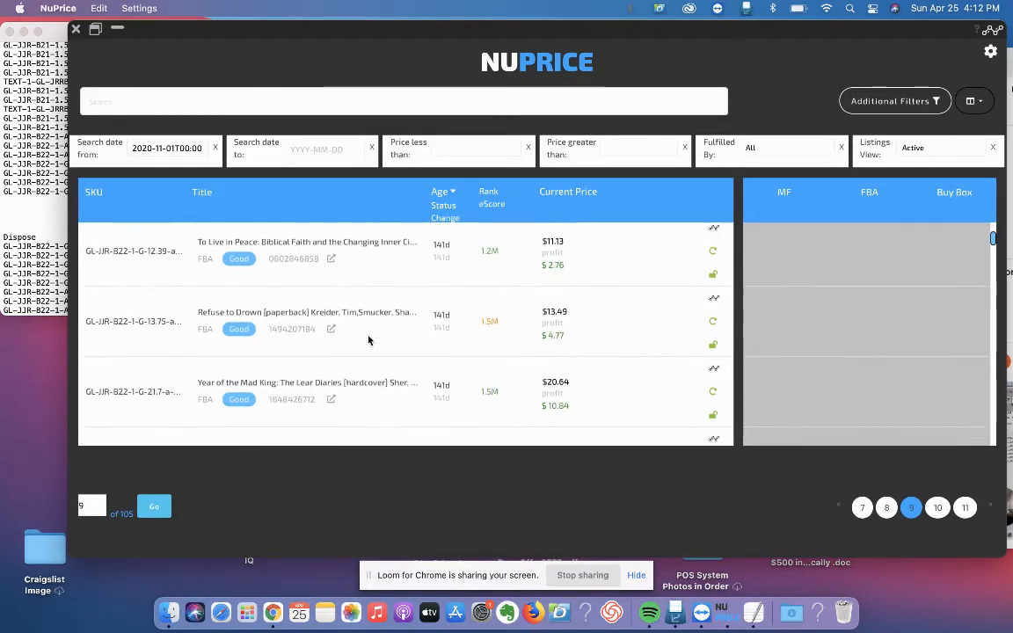
{"action": "scroll", "coordinate": [368, 340], "scroll_direction": "down", "scroll_amount": 2}
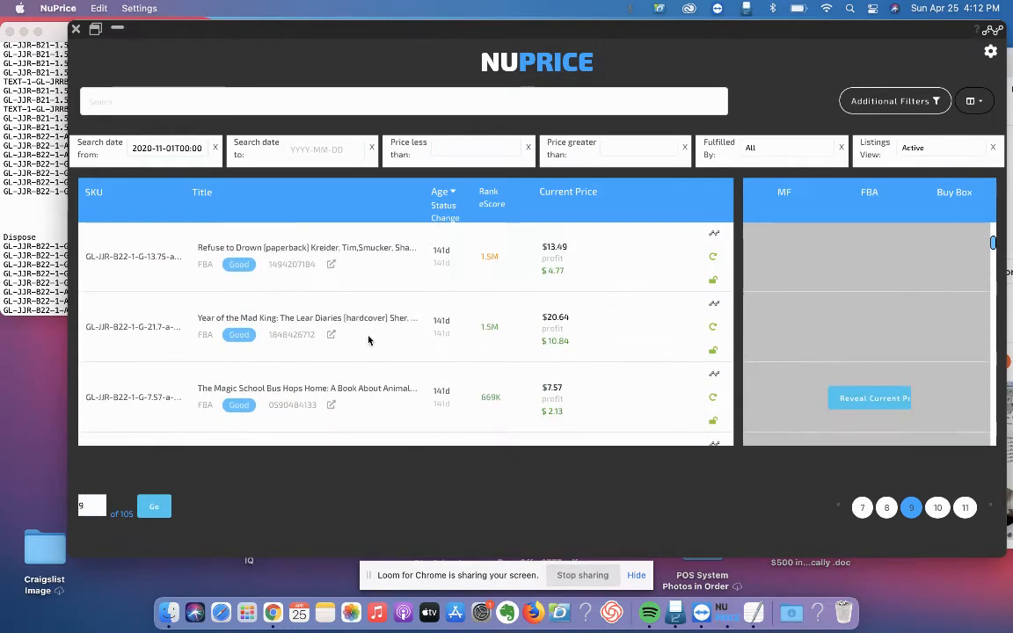
{"action": "scroll", "coordinate": [368, 340], "scroll_direction": "down", "scroll_amount": 3}
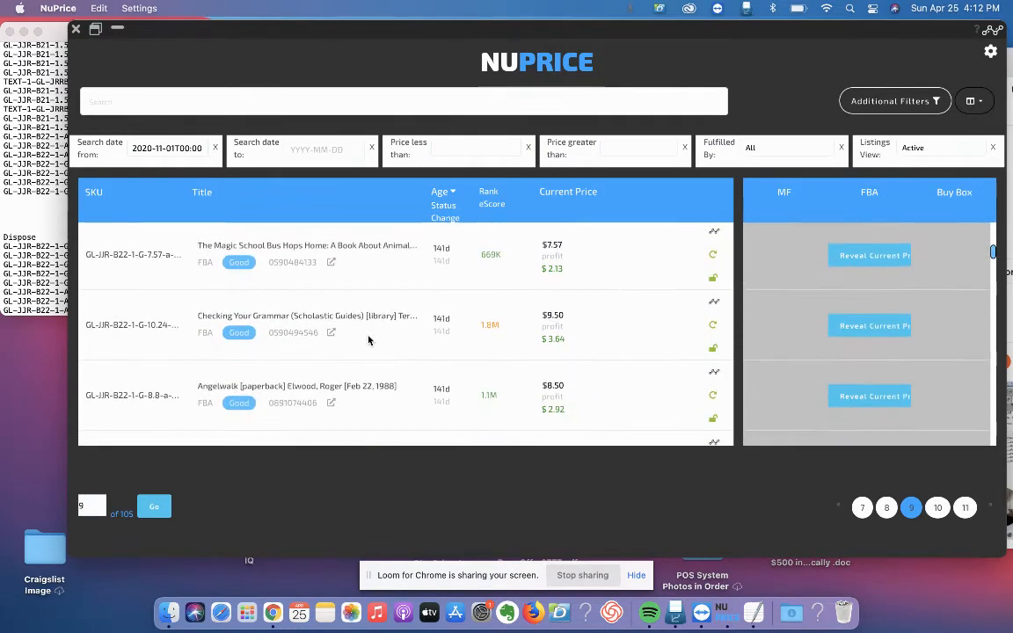
{"action": "scroll", "coordinate": [368, 341], "scroll_direction": "up", "scroll_amount": 10}
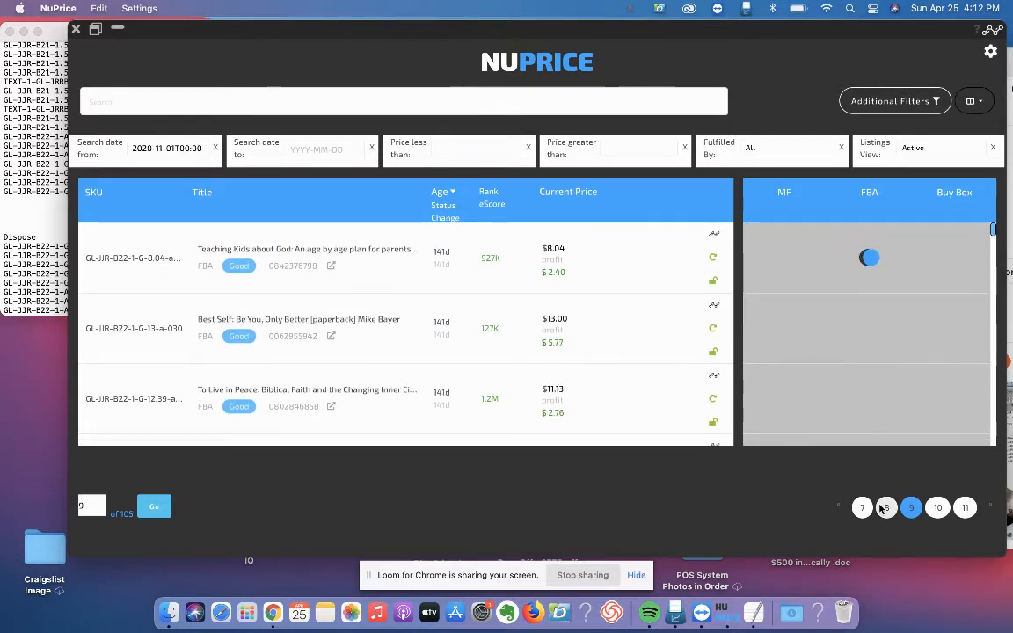
Step: Go to page 10 of the results and look over its first listings
{"action": "left_click", "coordinate": [938, 508]}
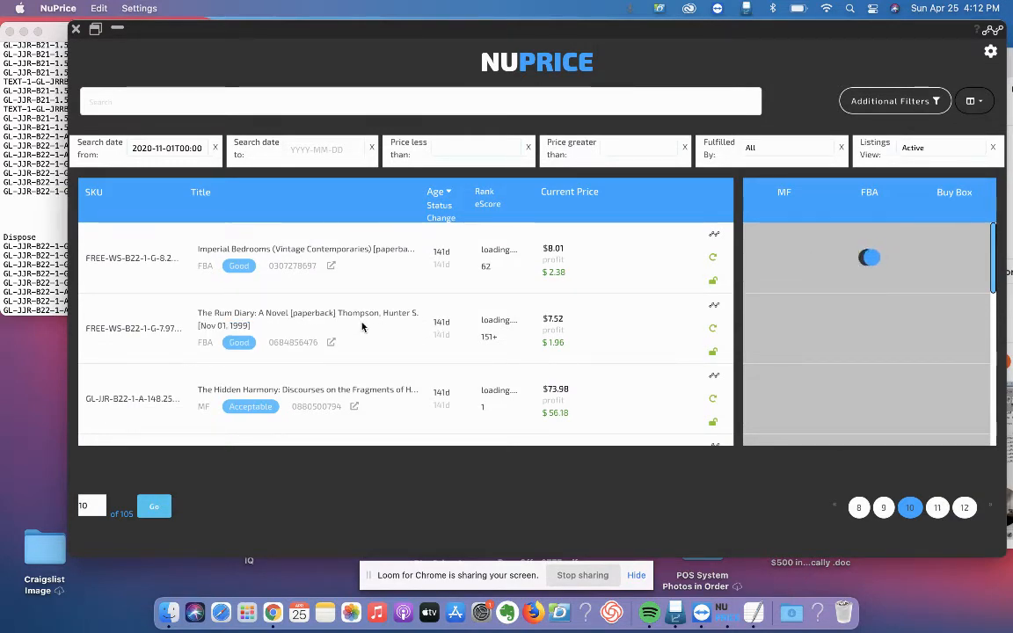
{"action": "scroll", "coordinate": [361, 327], "scroll_direction": "down", "scroll_amount": 3}
{"action": "scroll", "coordinate": [361, 327], "scroll_direction": "up", "scroll_amount": 2}
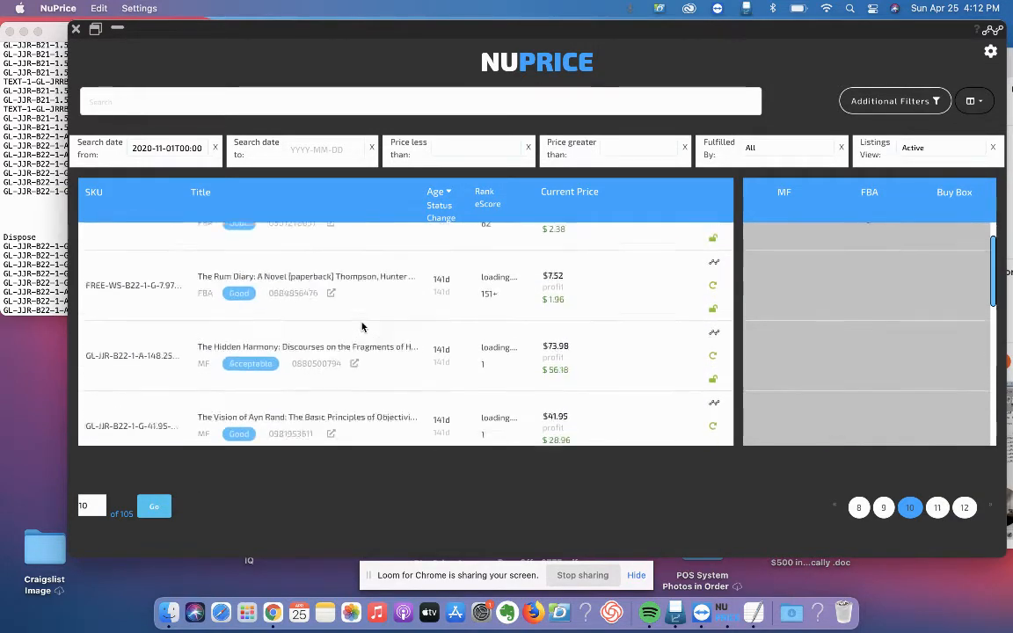
{"action": "scroll", "coordinate": [361, 327], "scroll_direction": "up", "scroll_amount": 1}
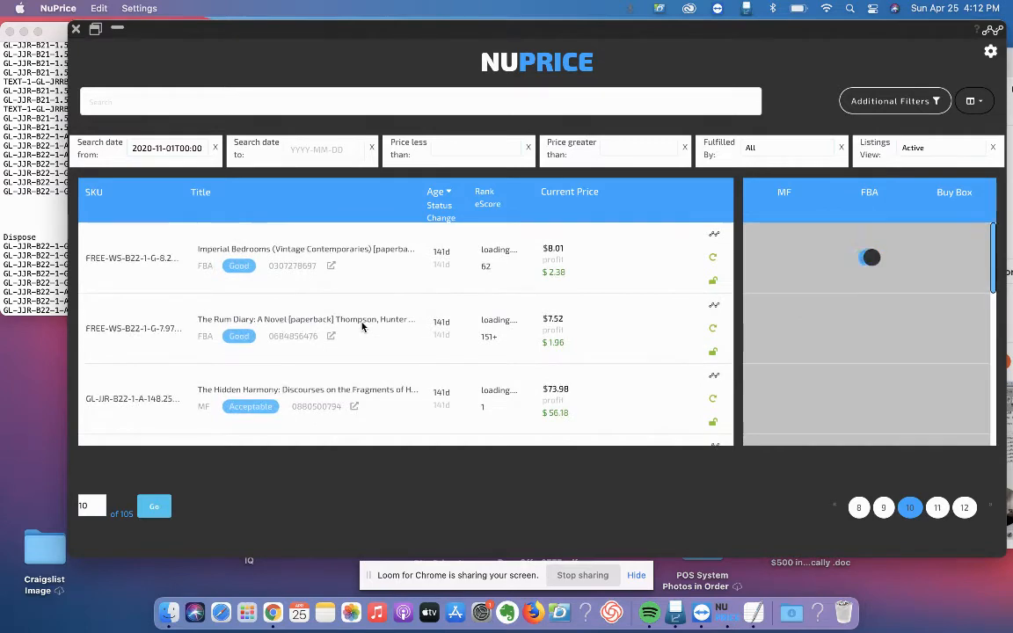
Step: Skim the Remove, Dispose and Give it a chance lists in the Amazon Removals file, ending back in NuPrice
{"action": "left_click", "coordinate": [42, 157]}
{"action": "scroll", "coordinate": [139, 223], "scroll_direction": "up", "scroll_amount": 4}
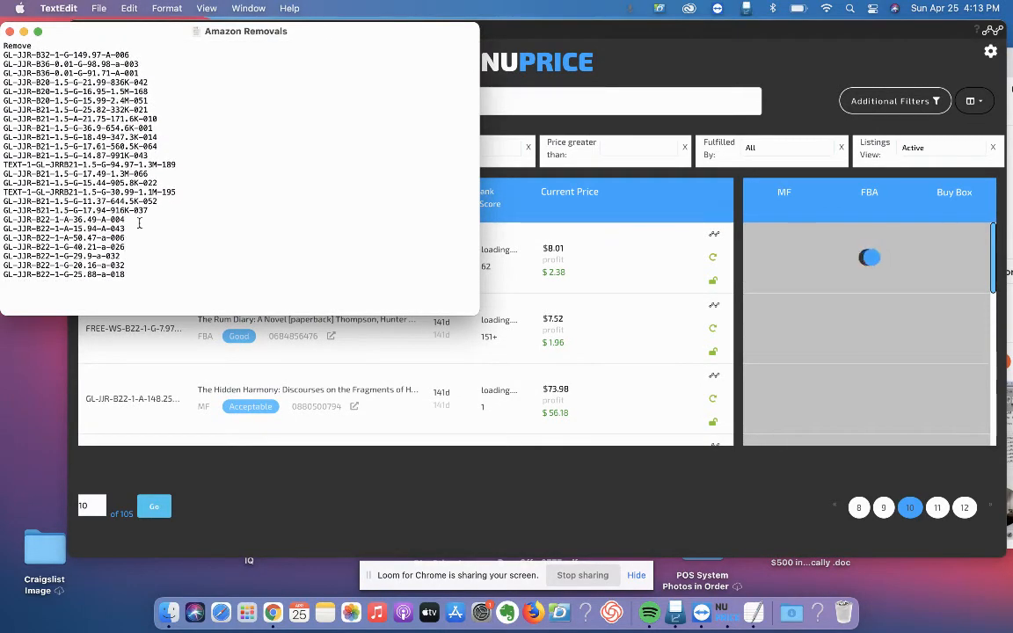
{"action": "scroll", "coordinate": [139, 223], "scroll_direction": "down", "scroll_amount": 15}
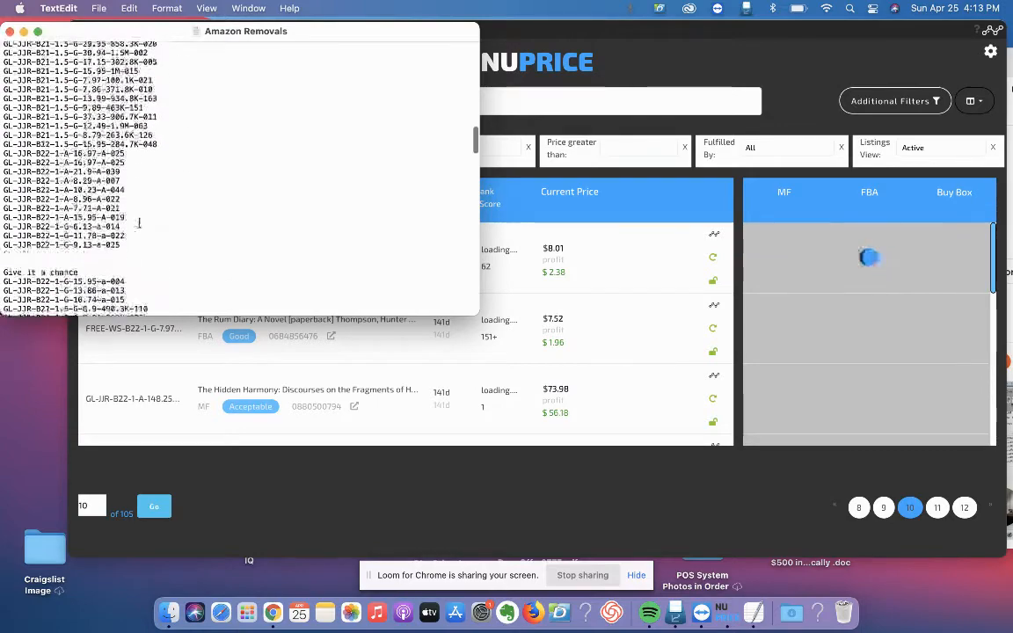
{"action": "scroll", "coordinate": [139, 223], "scroll_direction": "down", "scroll_amount": 20}
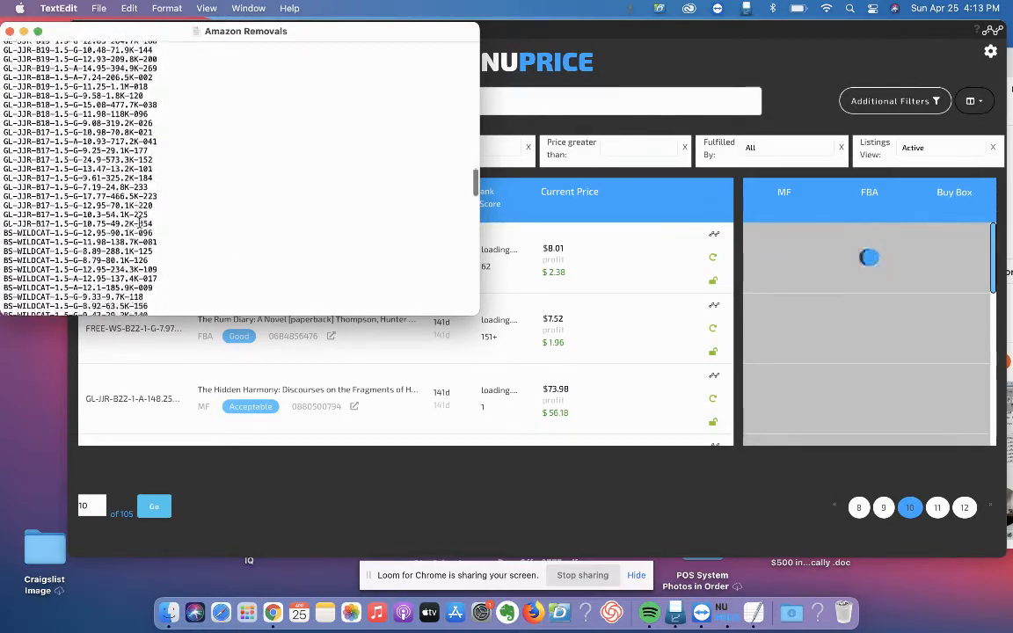
{"action": "scroll", "coordinate": [139, 223], "scroll_direction": "up", "scroll_amount": 20}
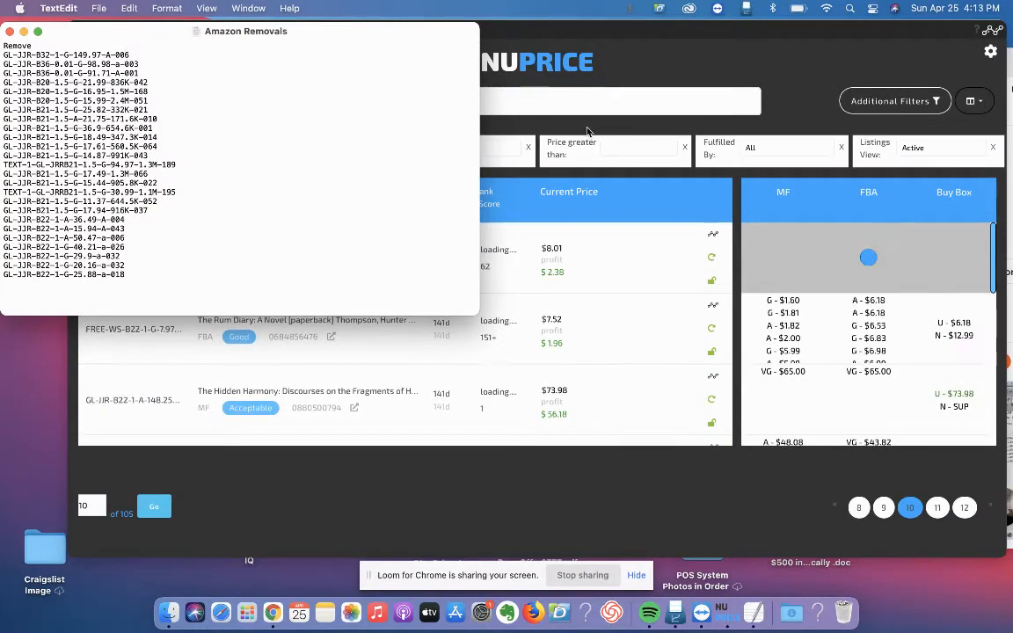
{"action": "left_click", "coordinate": [533, 35]}
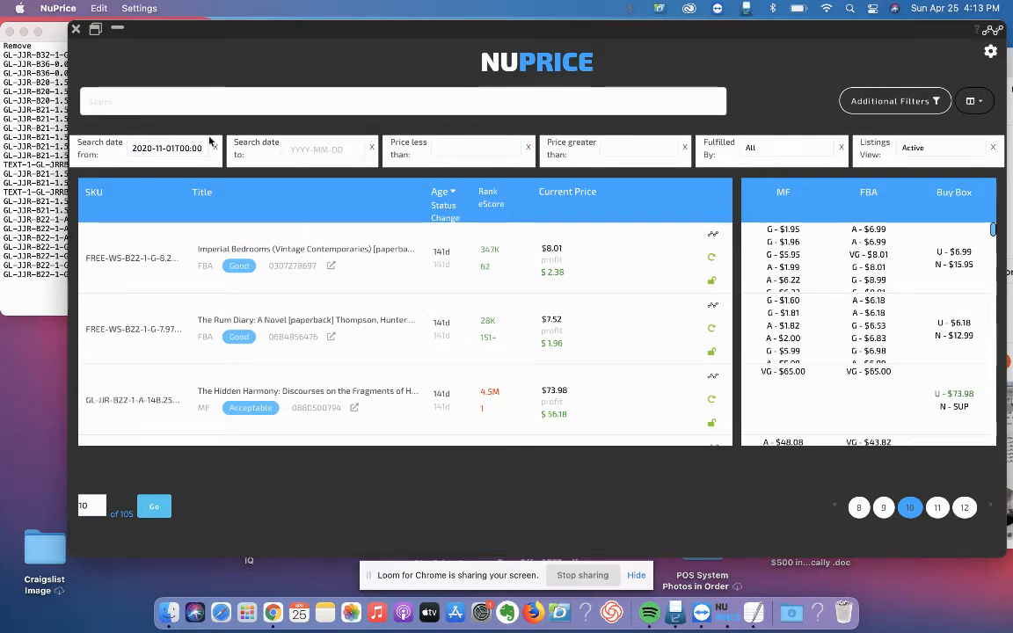
Step: Switch to the Amazon Removals file and review the SKUs under Remove down to the start of Dispose
{"action": "left_click", "coordinate": [37, 162]}
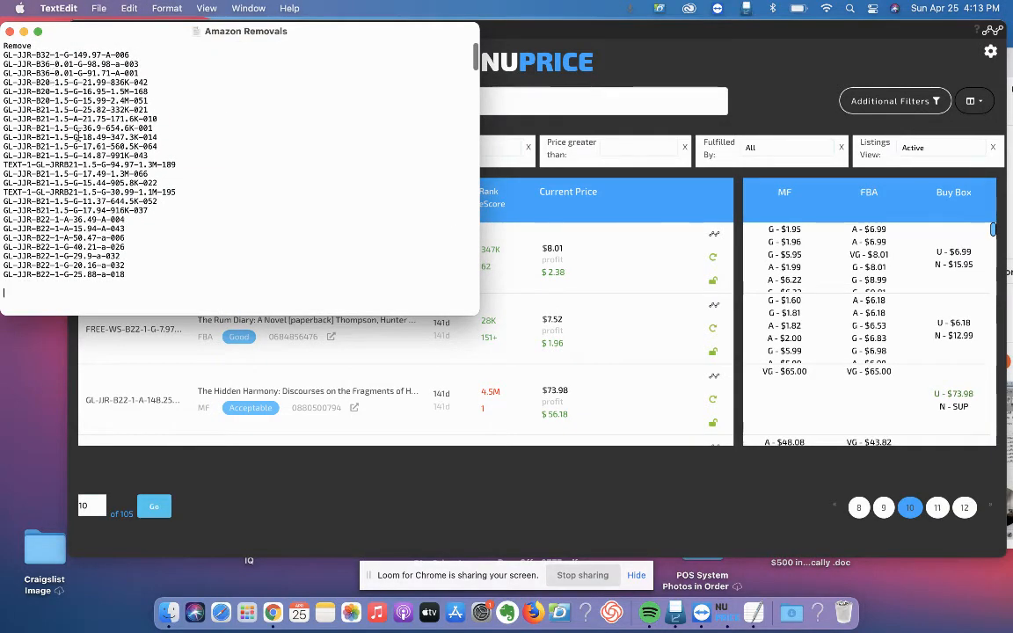
{"action": "scroll", "coordinate": [81, 106], "scroll_direction": "down", "scroll_amount": 5}
{"action": "scroll", "coordinate": [79, 123], "scroll_direction": "up", "scroll_amount": 5}
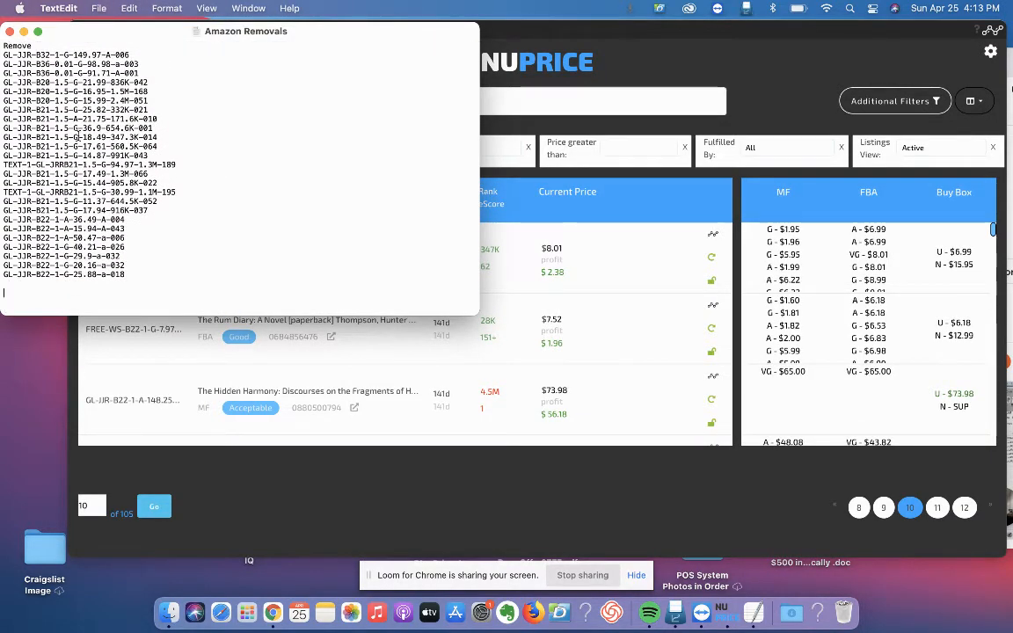
{"action": "scroll", "coordinate": [187, 217], "scroll_direction": "down", "scroll_amount": 2}
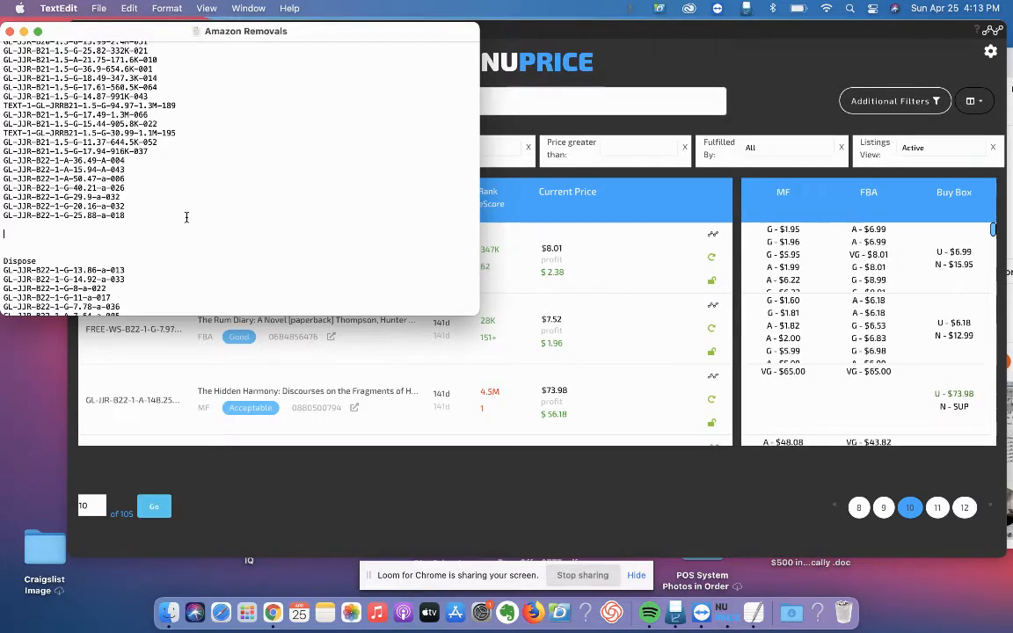
{"action": "scroll", "coordinate": [186, 216], "scroll_direction": "down", "scroll_amount": 2}
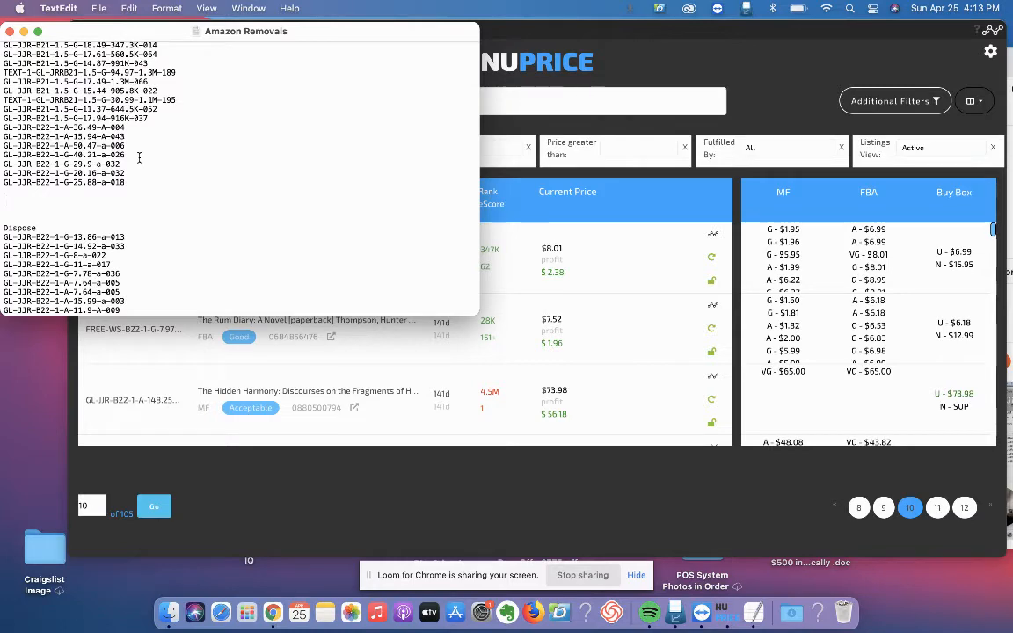
{"action": "scroll", "coordinate": [139, 158], "scroll_direction": "up", "scroll_amount": 3}
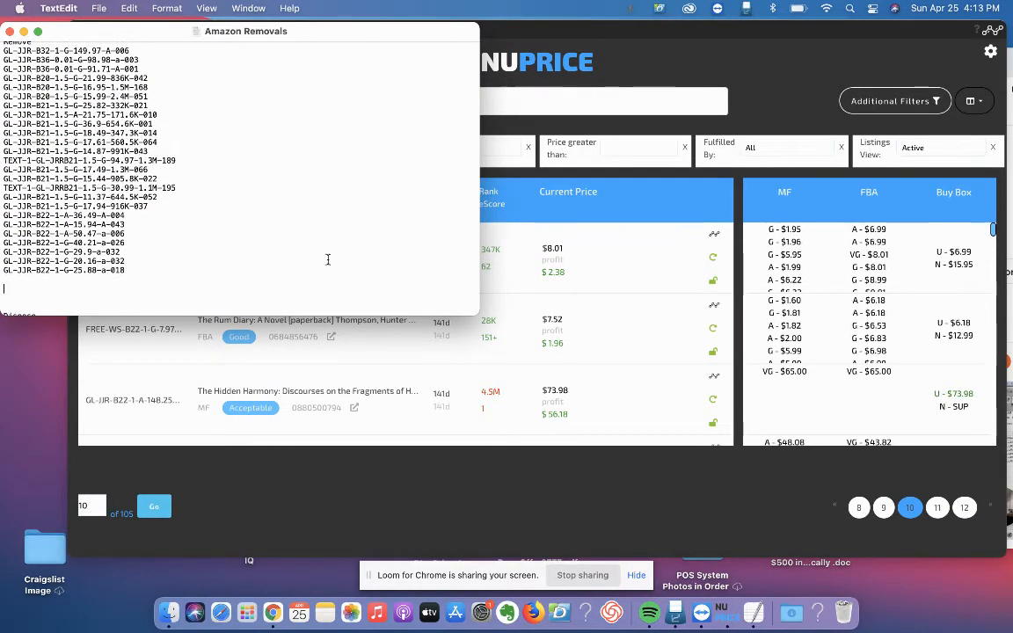
{"action": "scroll", "coordinate": [186, 260], "scroll_direction": "down", "scroll_amount": 5}
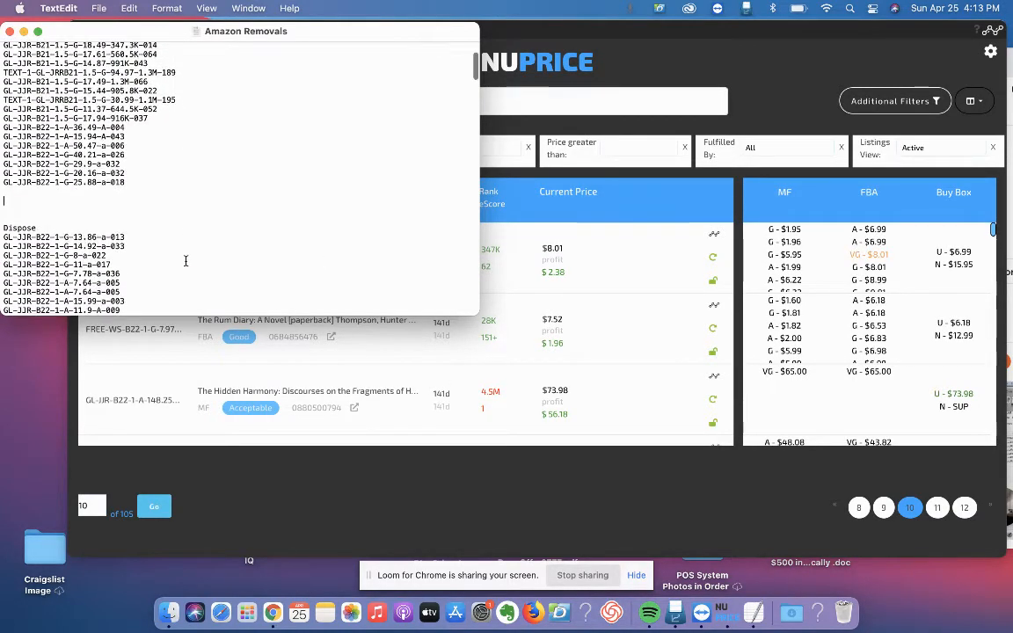
{"action": "scroll", "coordinate": [185, 260], "scroll_direction": "down", "scroll_amount": 1}
{"action": "scroll", "coordinate": [185, 260], "scroll_direction": "up", "scroll_amount": 5}
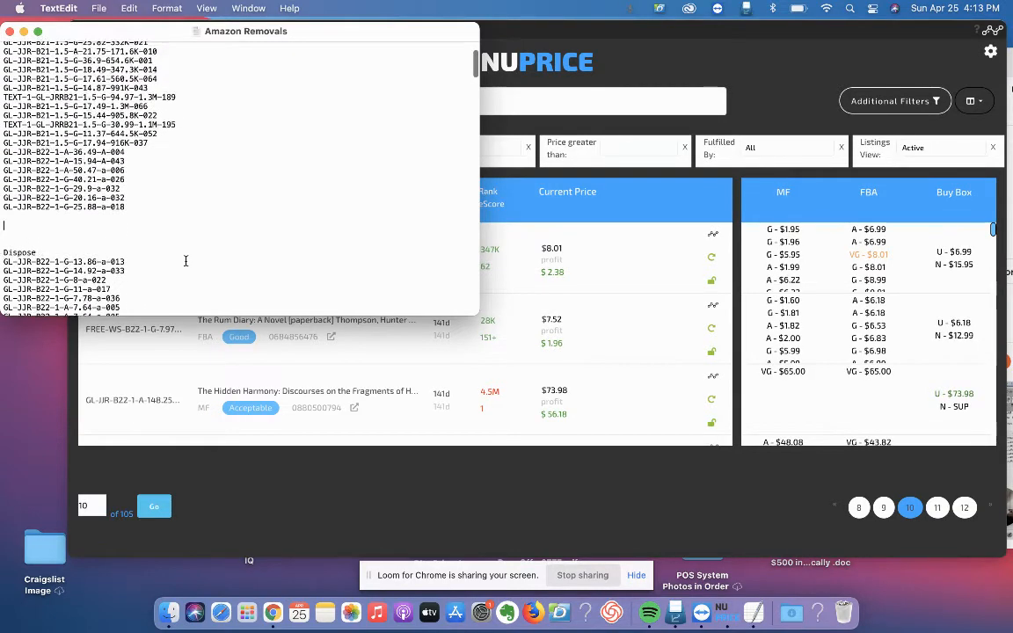
Step: Review the SKUs listed under the Dispose heading of the Amazon Removals file
{"action": "scroll", "coordinate": [186, 261], "scroll_direction": "down", "scroll_amount": 5}
{"action": "scroll", "coordinate": [186, 260], "scroll_direction": "down", "scroll_amount": 3}
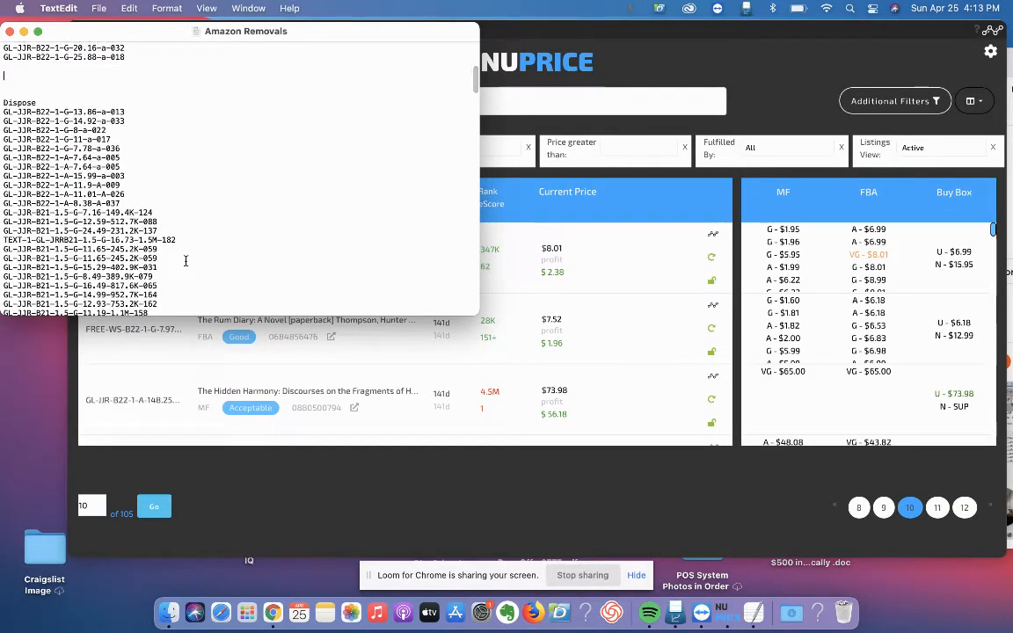
{"action": "scroll", "coordinate": [159, 191], "scroll_direction": "down", "scroll_amount": 1}
{"action": "scroll", "coordinate": [159, 191], "scroll_direction": "down", "scroll_amount": 1}
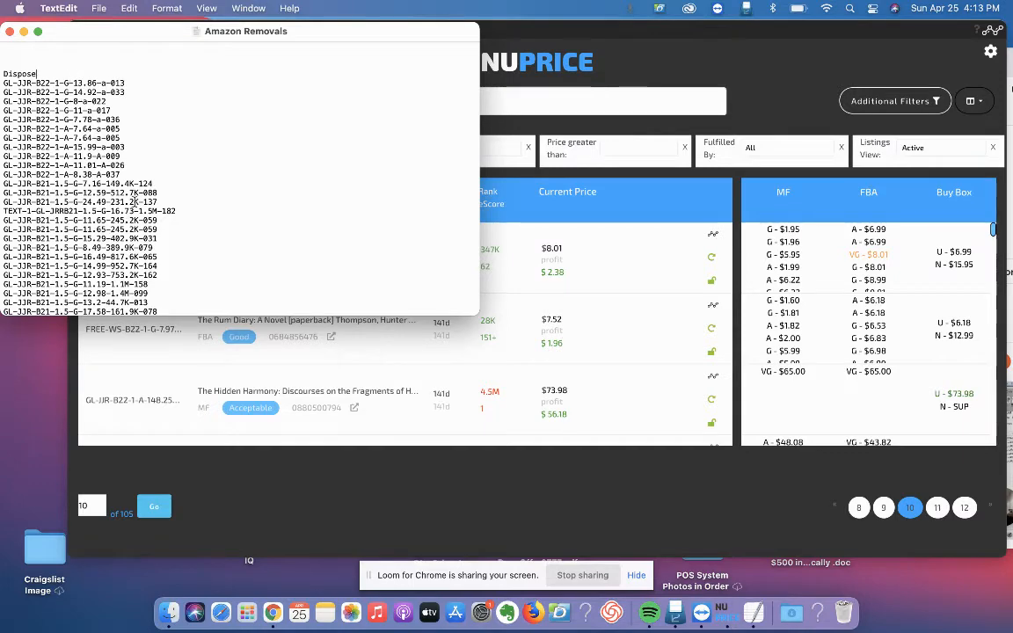
{"action": "scroll", "coordinate": [134, 201], "scroll_direction": "down", "scroll_amount": 3}
{"action": "scroll", "coordinate": [139, 195], "scroll_direction": "up", "scroll_amount": 5}
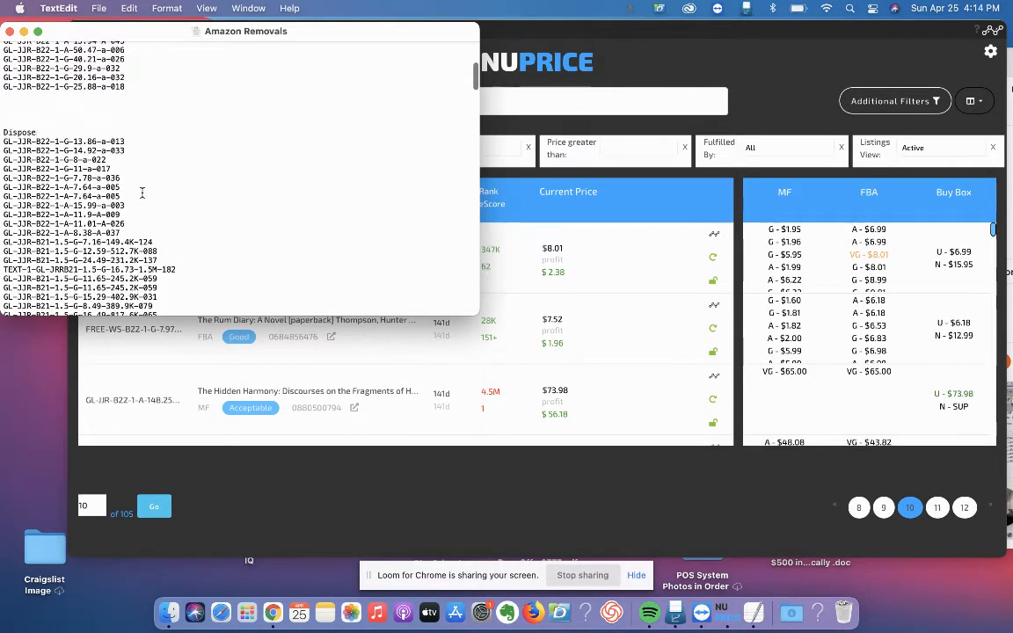
{"action": "scroll", "coordinate": [141, 193], "scroll_direction": "down", "scroll_amount": 3}
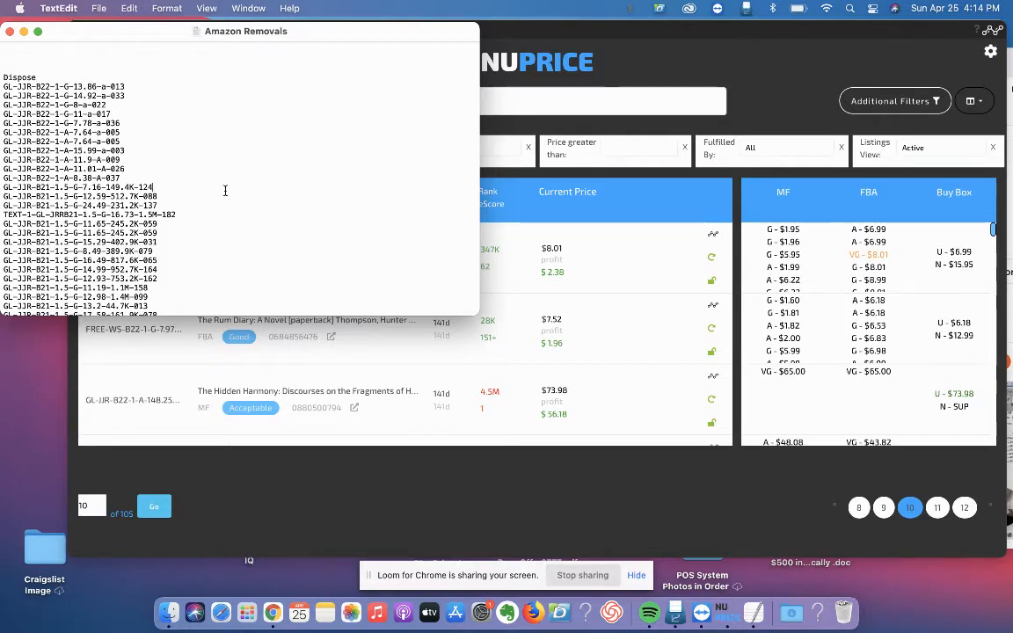
{"action": "left_click", "coordinate": [209, 190]}
{"action": "scroll", "coordinate": [207, 190], "scroll_direction": "down", "scroll_amount": 3}
{"action": "scroll", "coordinate": [204, 191], "scroll_direction": "up", "scroll_amount": 3}
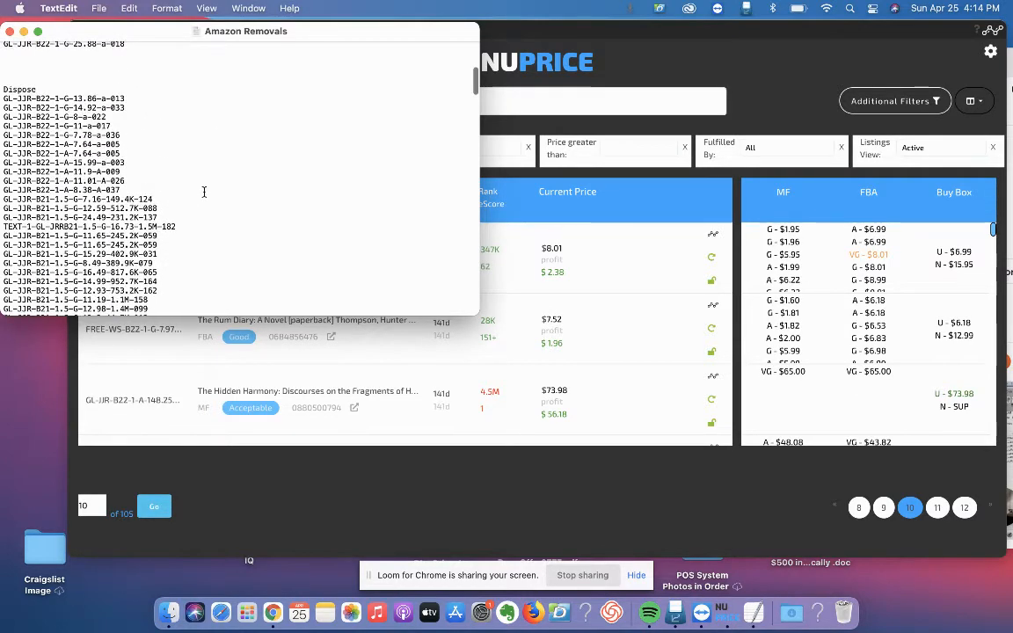
{"action": "scroll", "coordinate": [204, 190], "scroll_direction": "down", "scroll_amount": 2}
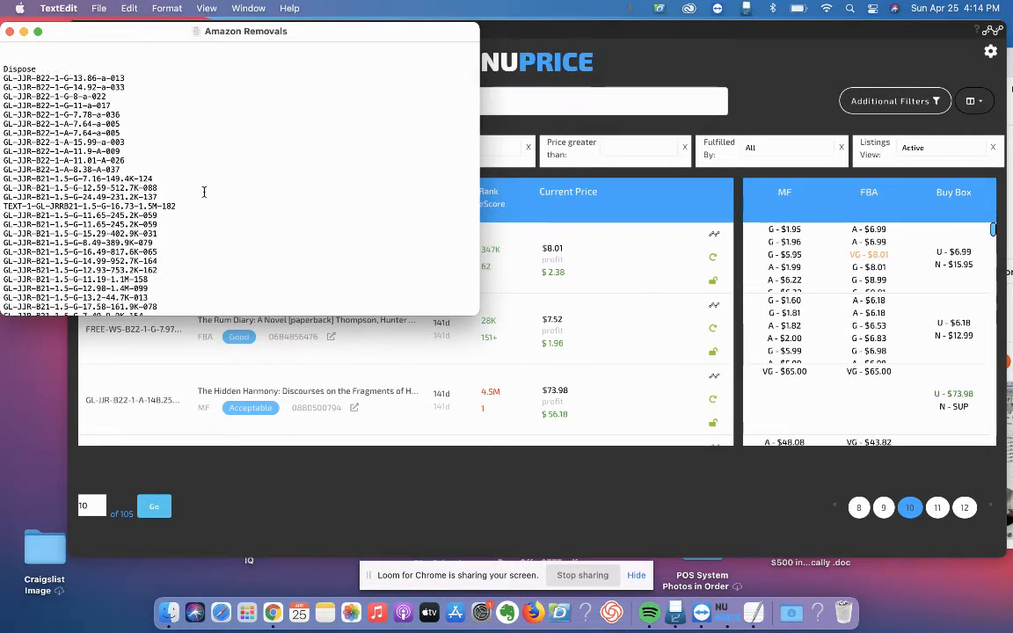
{"action": "scroll", "coordinate": [204, 192], "scroll_direction": "down", "scroll_amount": 10}
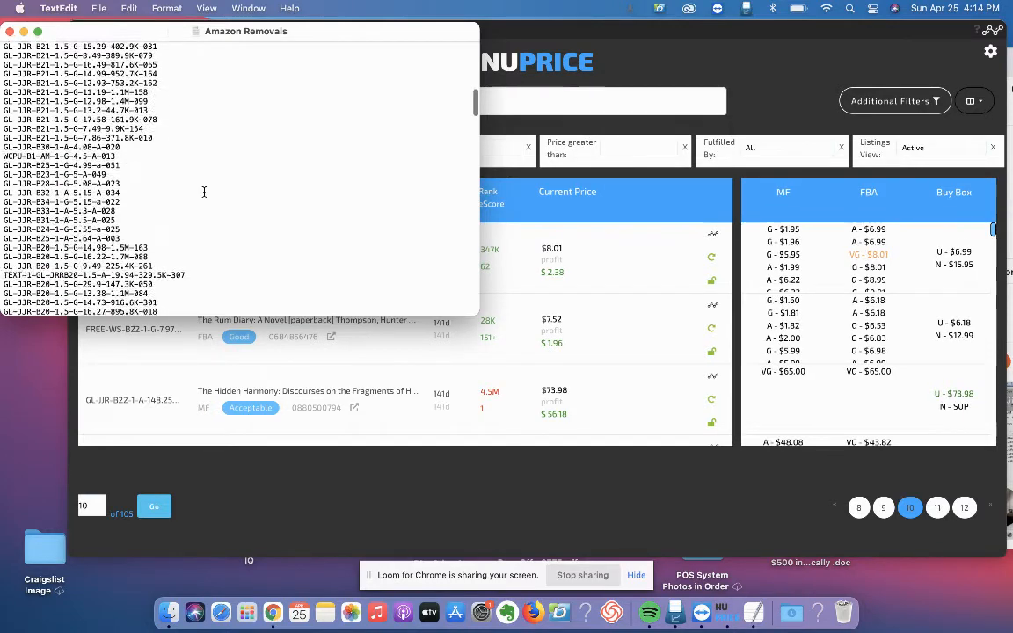
Step: Examine the Give it a chance section, highlighting its heading and the SKUs below it
{"action": "scroll", "coordinate": [204, 192], "scroll_direction": "down", "scroll_amount": 10}
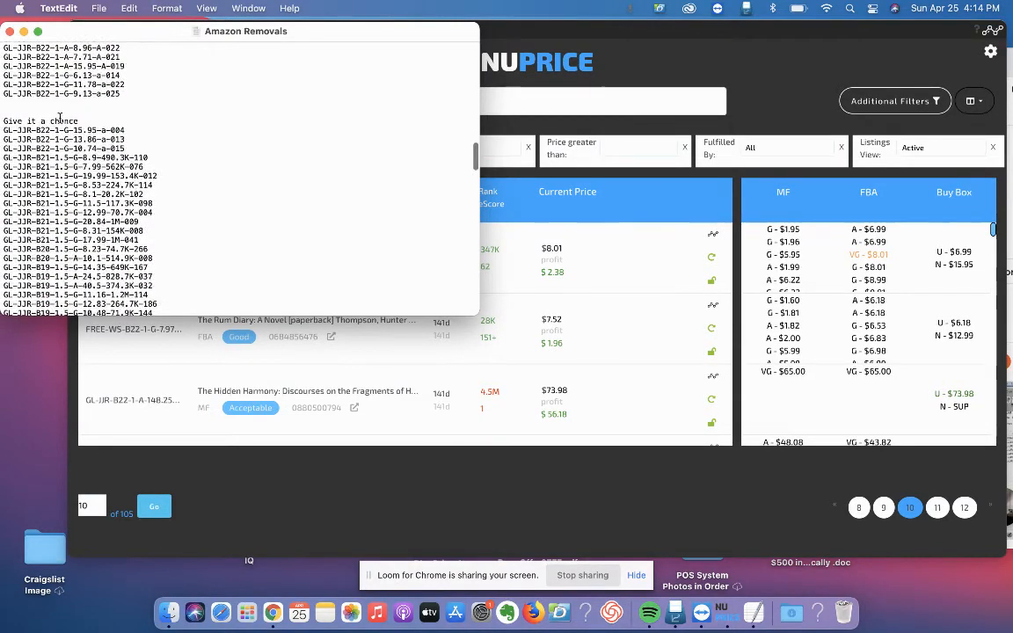
{"action": "left_click_drag", "start_coordinate": [86, 120], "coordinate": [2, 122]}
{"action": "left_click", "coordinate": [159, 120]}
{"action": "key", "text": "BackSpace"}
{"action": "type", "text": "e"}
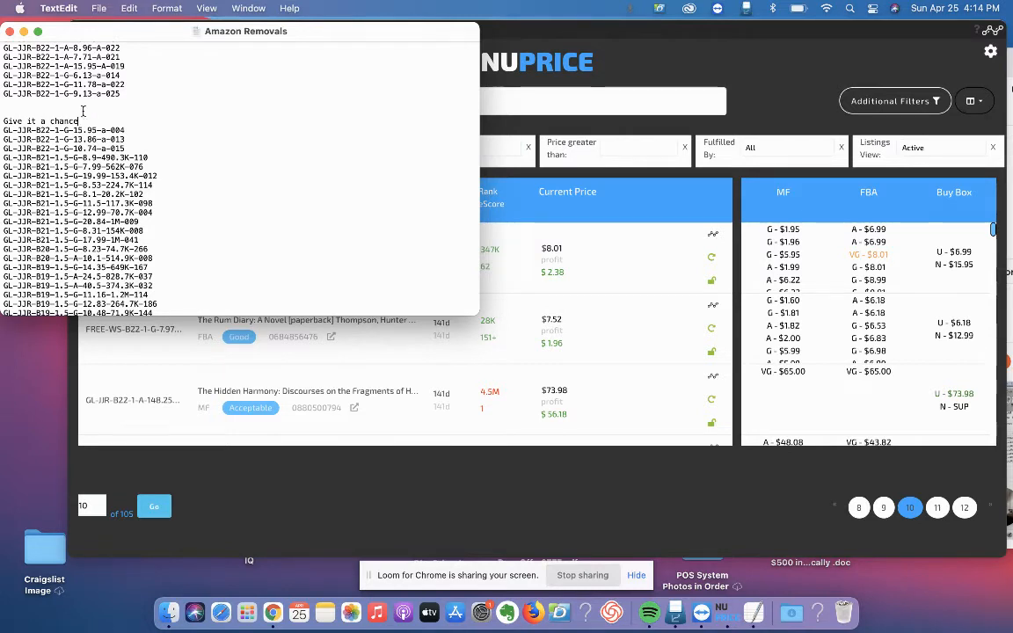
{"action": "left_click_drag", "start_coordinate": [99, 123], "coordinate": [143, 286]}
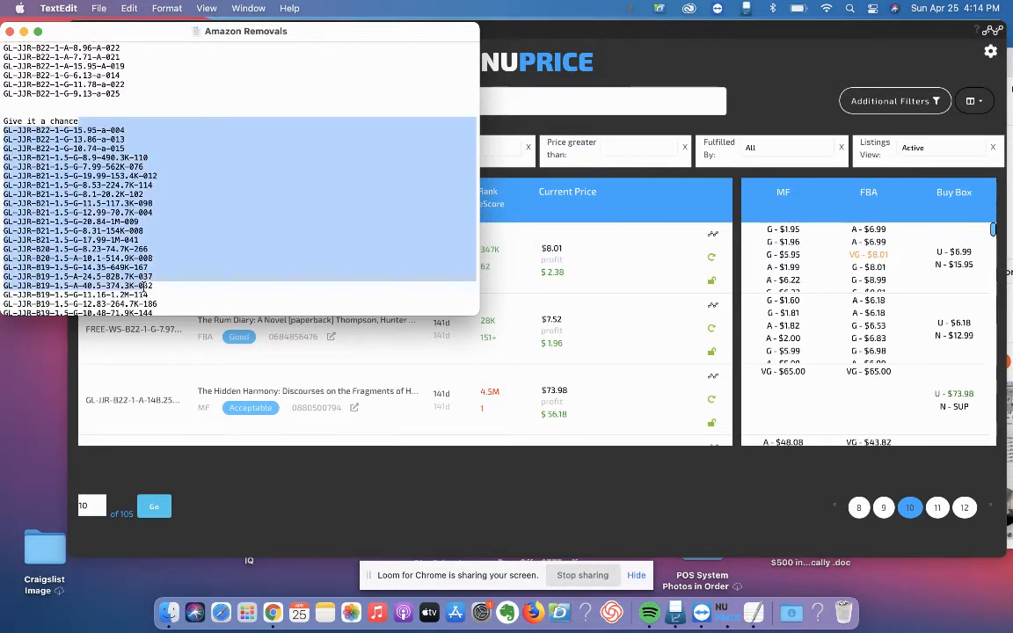
{"action": "left_click", "coordinate": [158, 120]}
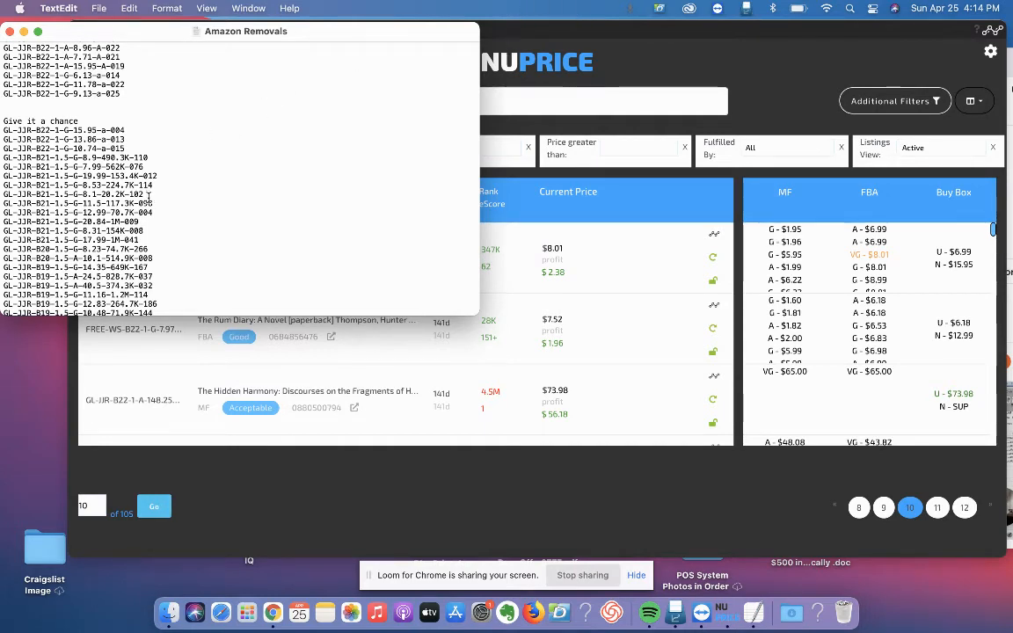
Step: Look over the B21 and B19 SKUs in the Give it a chance list, and switch back to NuPrice
{"action": "left_click_drag", "start_coordinate": [152, 214], "coordinate": [104, 212]}
{"action": "left_click_drag", "start_coordinate": [175, 265], "coordinate": [83, 267]}
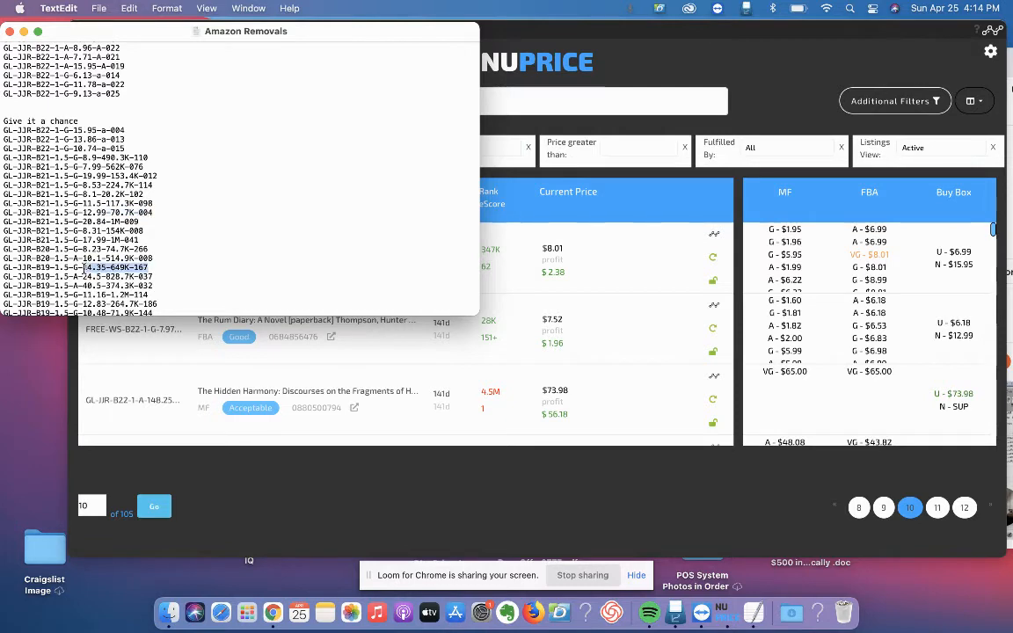
{"action": "left_click", "coordinate": [211, 268]}
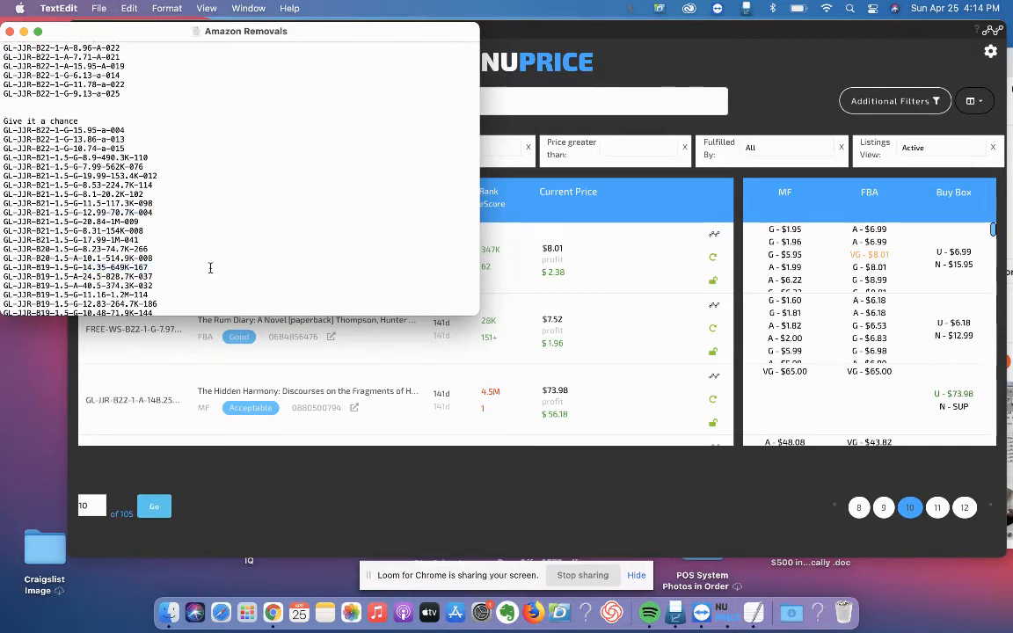
{"action": "left_click", "coordinate": [563, 37]}
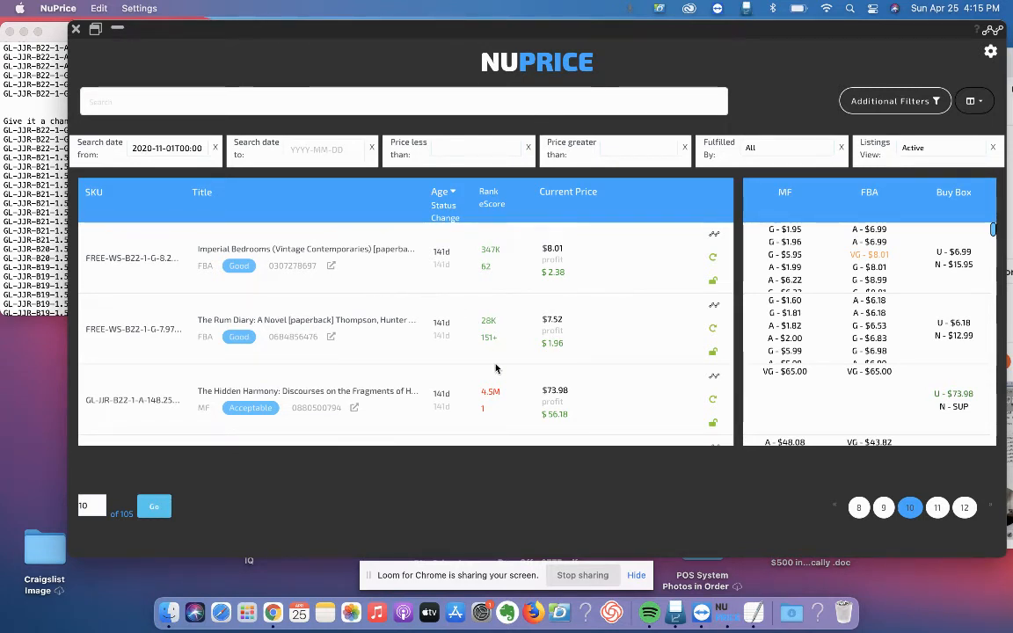
Step: Copy the Imperial Bedrooms SKU FREE-WS-B22-1-G-8.24-a-023 from NuPrice to the end of the Dispose list in the Amazon Removals file
{"action": "scroll", "coordinate": [591, 419], "scroll_direction": "down", "scroll_amount": 1}
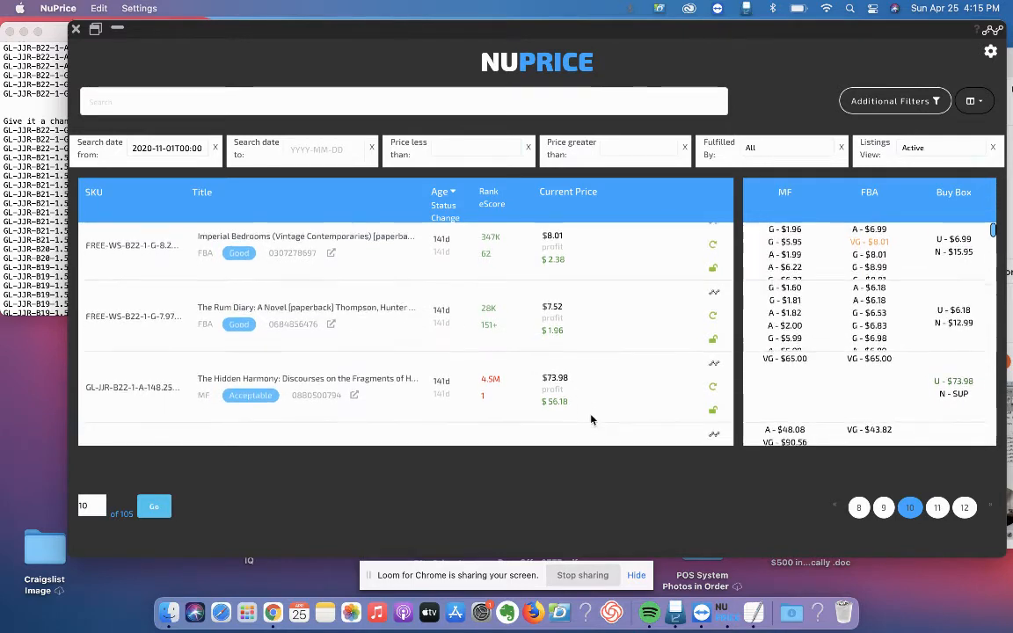
{"action": "scroll", "coordinate": [591, 420], "scroll_direction": "up", "scroll_amount": 1}
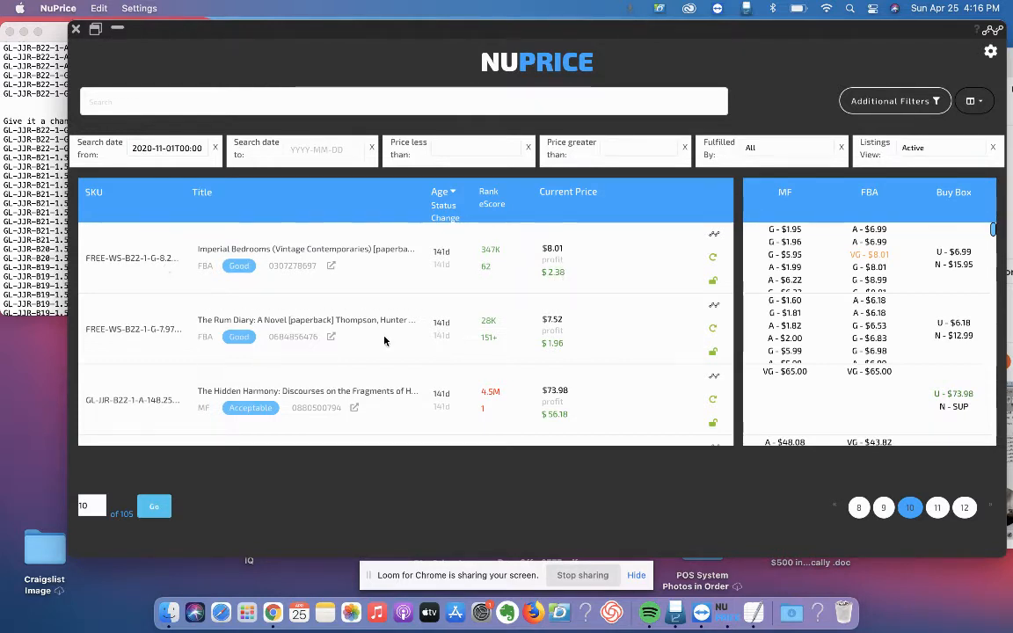
{"action": "scroll", "coordinate": [385, 339], "scroll_direction": "down", "scroll_amount": 1}
{"action": "scroll", "coordinate": [384, 341], "scroll_direction": "up", "scroll_amount": 1}
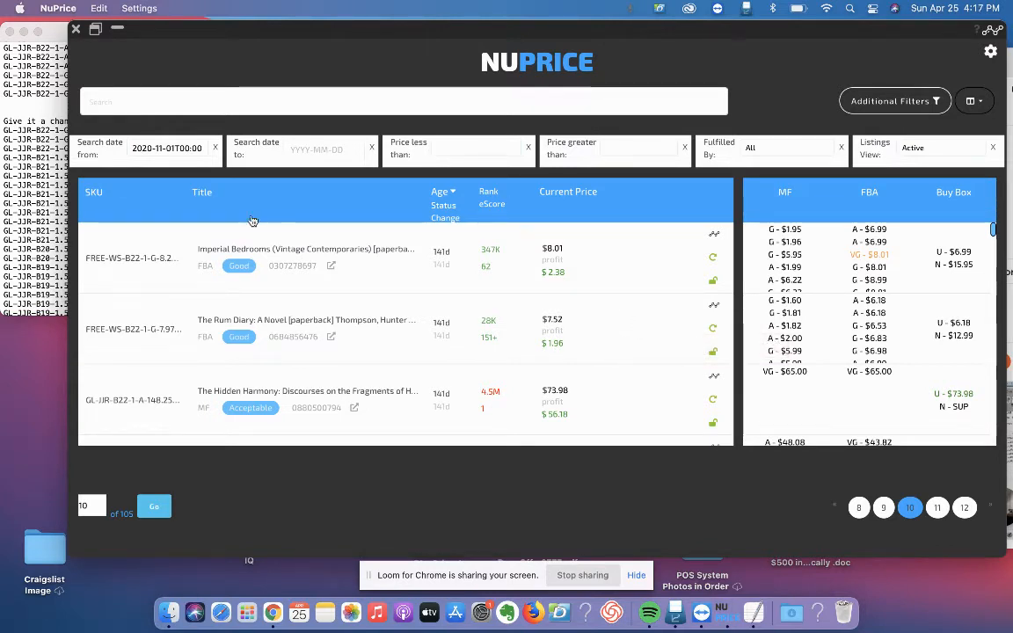
{"action": "left_click", "coordinate": [135, 257]}
{"action": "left_click", "coordinate": [39, 138]}
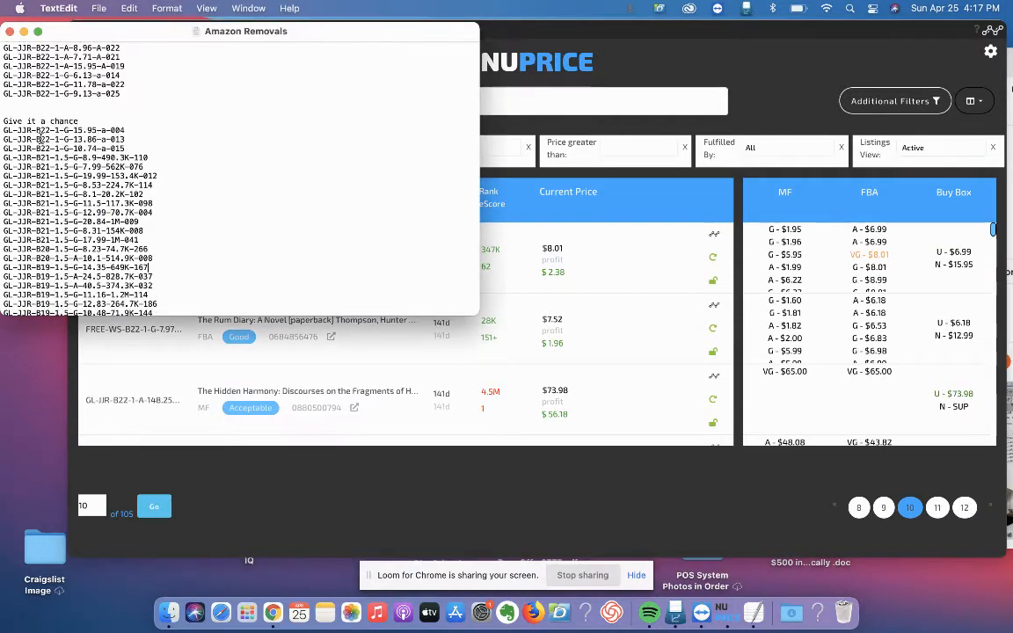
{"action": "scroll", "coordinate": [39, 138], "scroll_direction": "up", "scroll_amount": 3}
{"action": "key", "text": "Return"}
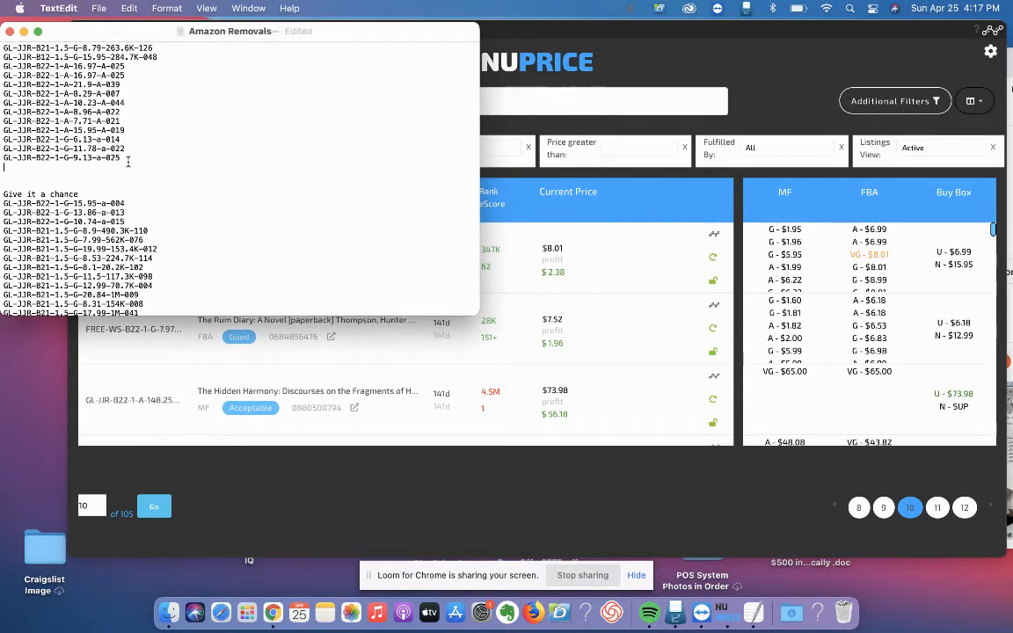
{"action": "type", "text": "FREE-WS-B22-1-G-8.24-a-023"}
Step: Back in NuPrice, reprice Imperial Bedrooms to the $6.99 FBA offer and The Rum Diary to the $6.18 FBA offer
{"action": "left_click", "coordinate": [723, 268]}
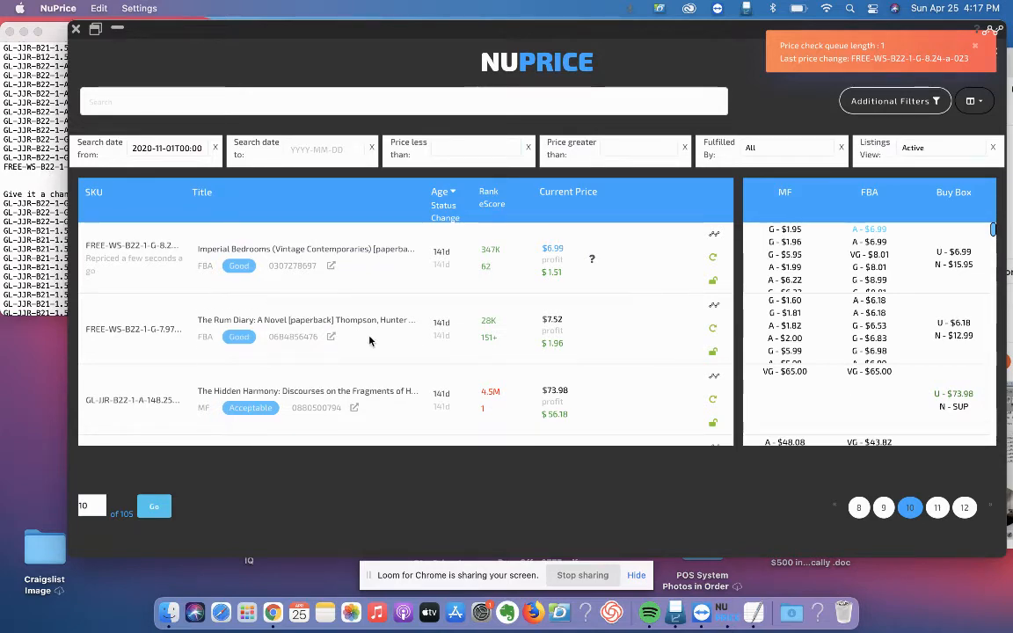
{"action": "scroll", "coordinate": [370, 340], "scroll_direction": "down", "scroll_amount": 1}
{"action": "scroll", "coordinate": [369, 340], "scroll_direction": "up", "scroll_amount": 1}
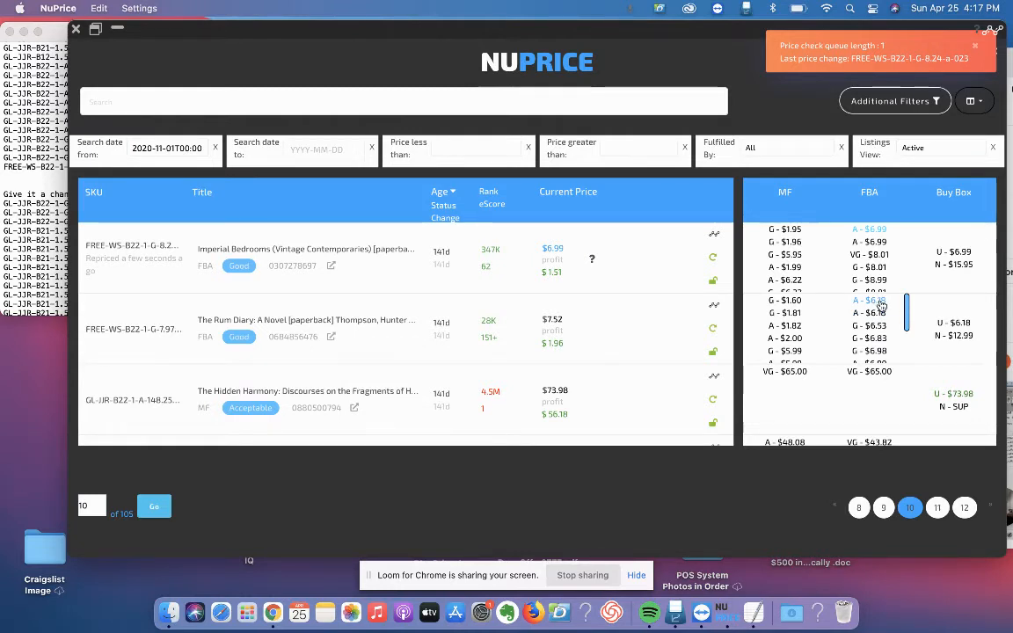
{"action": "mouse_move", "coordinate": [962, 339]}
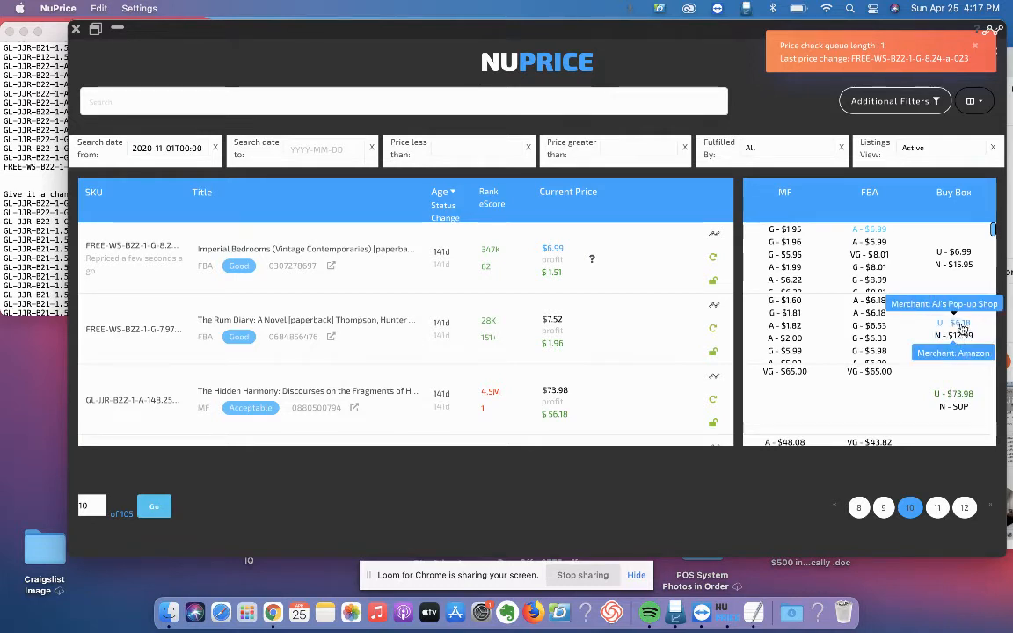
{"action": "mouse_move", "coordinate": [940, 409]}
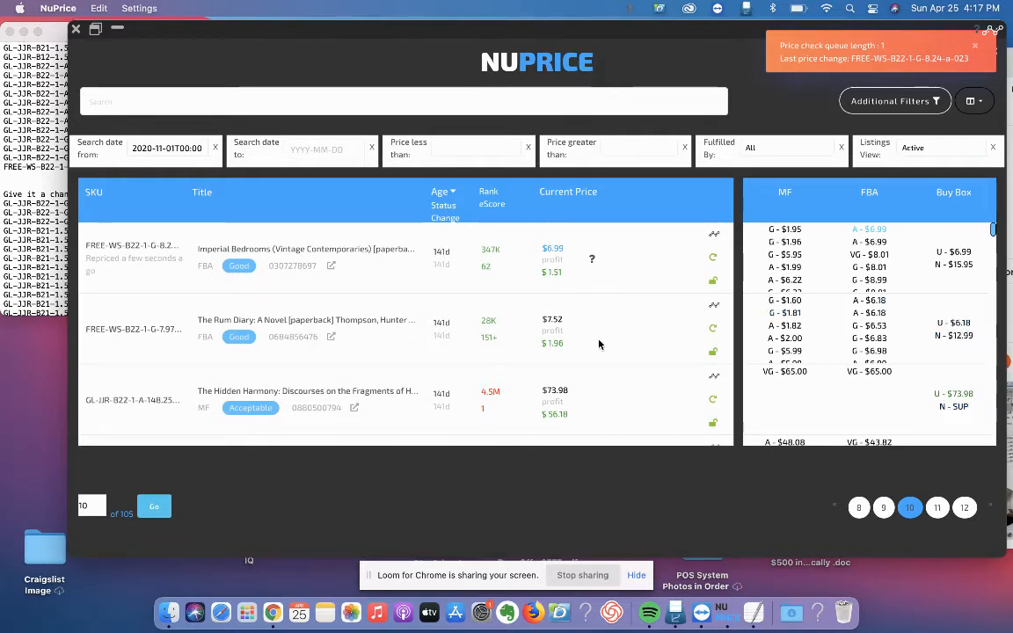
{"action": "left_click", "coordinate": [879, 301]}
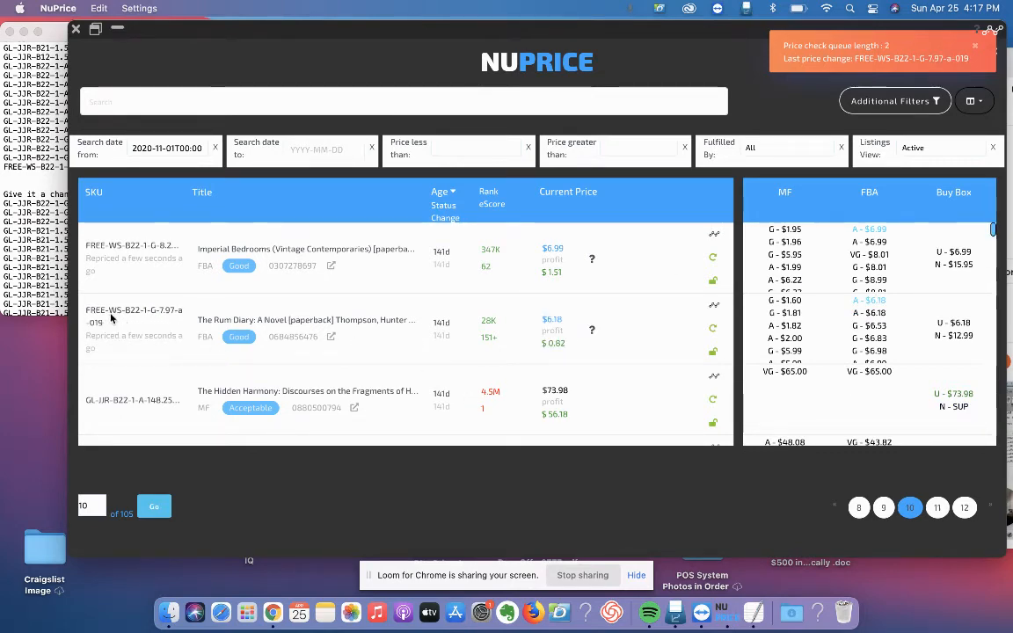
Step: Add The Rum Diary's SKU FREE-WS-B22-1-G-7.97-a-019 directly below the Give it a chance heading in the Amazon Removals file
{"action": "left_click", "coordinate": [33, 231]}
{"action": "left_click", "coordinate": [84, 194]}
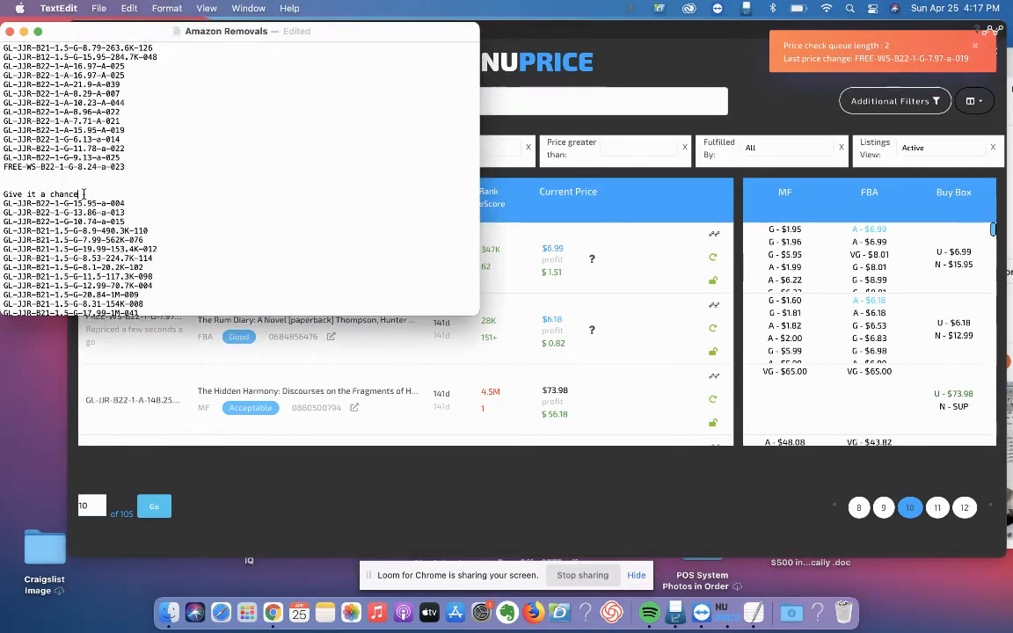
{"action": "key", "text": "Return"}
{"action": "type", "text": "FREE-WS-B22-1-G-7.97-a-019"}
Step: Back in NuPrice, check the price history of The Hidden Harmony and reprice it to the $65.00 merchant-fulfilled offer
{"action": "left_click", "coordinate": [659, 408]}
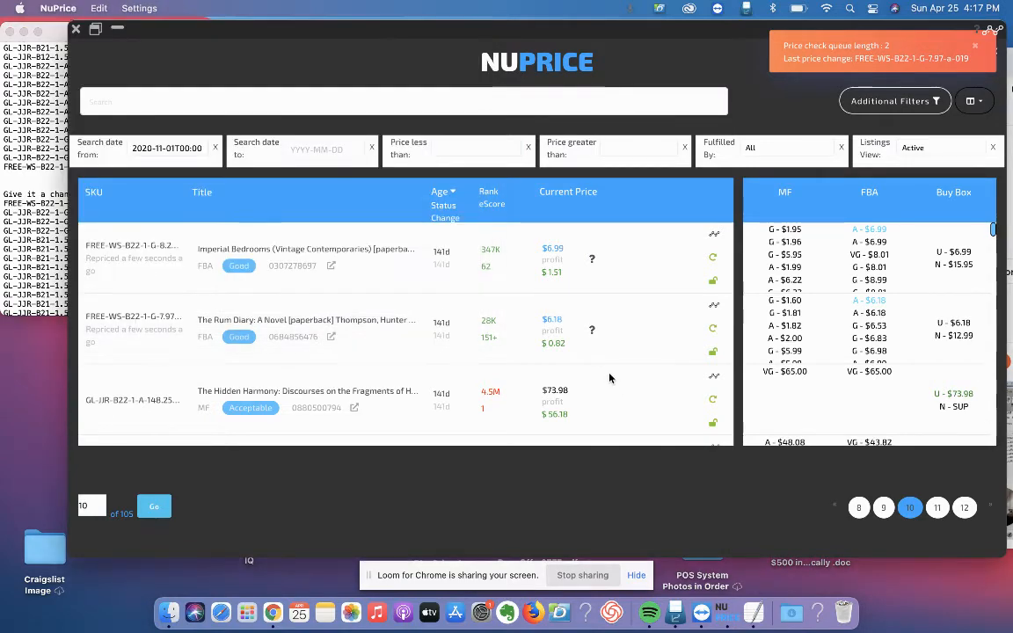
{"action": "scroll", "coordinate": [611, 378], "scroll_direction": "down", "scroll_amount": 2}
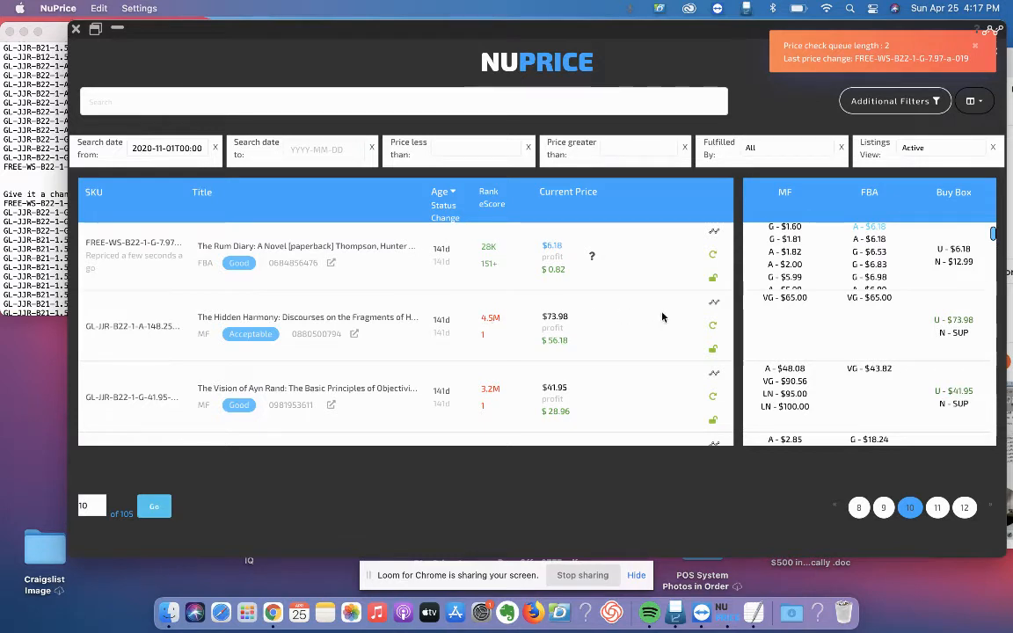
{"action": "mouse_move", "coordinate": [714, 304]}
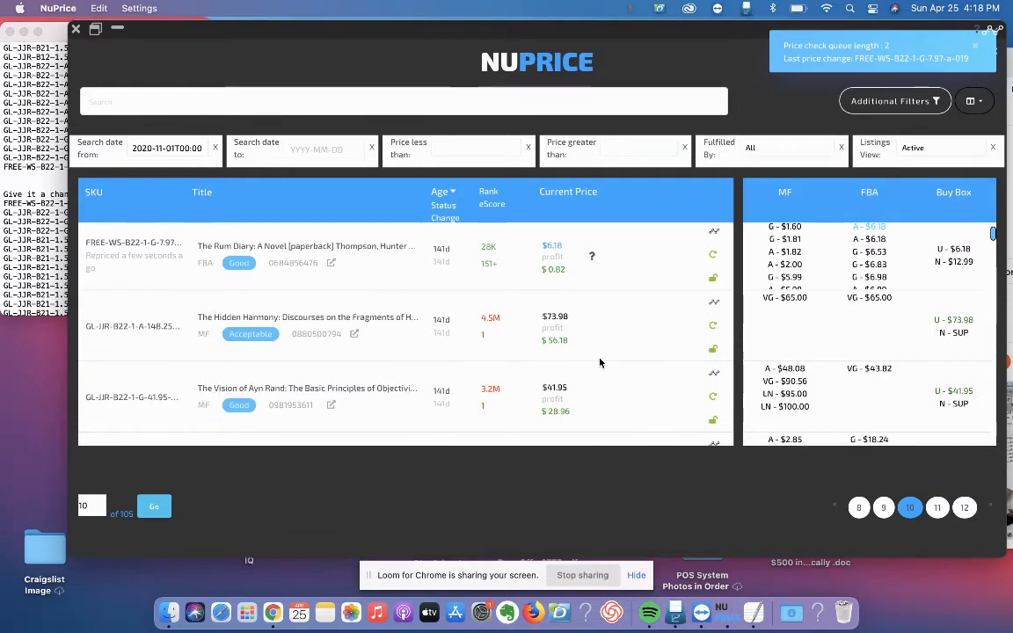
{"action": "scroll", "coordinate": [598, 361], "scroll_direction": "down", "scroll_amount": 2}
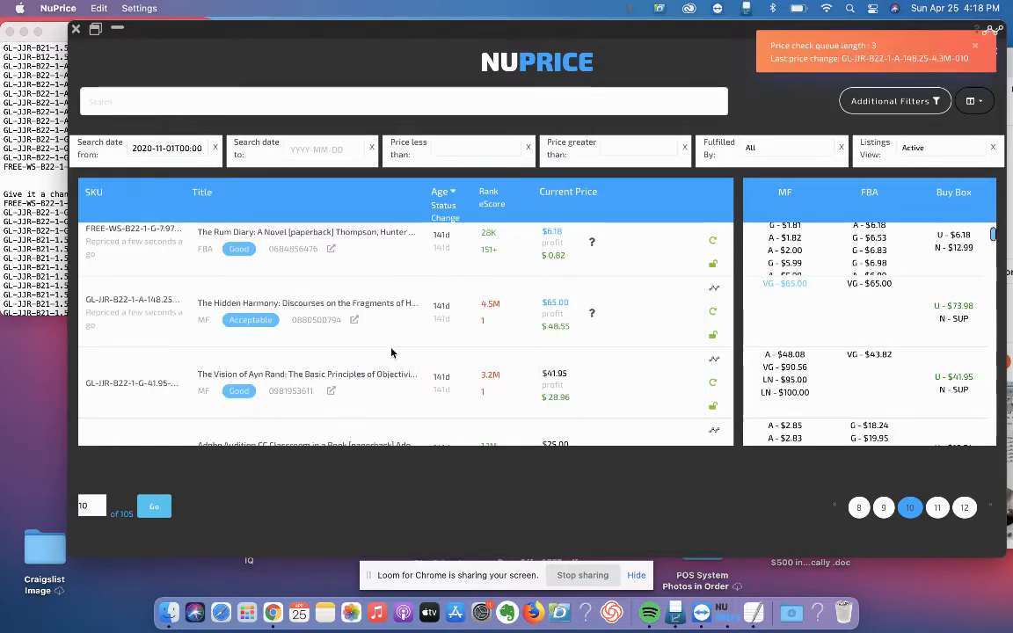
{"action": "scroll", "coordinate": [392, 351], "scroll_direction": "down", "scroll_amount": 2}
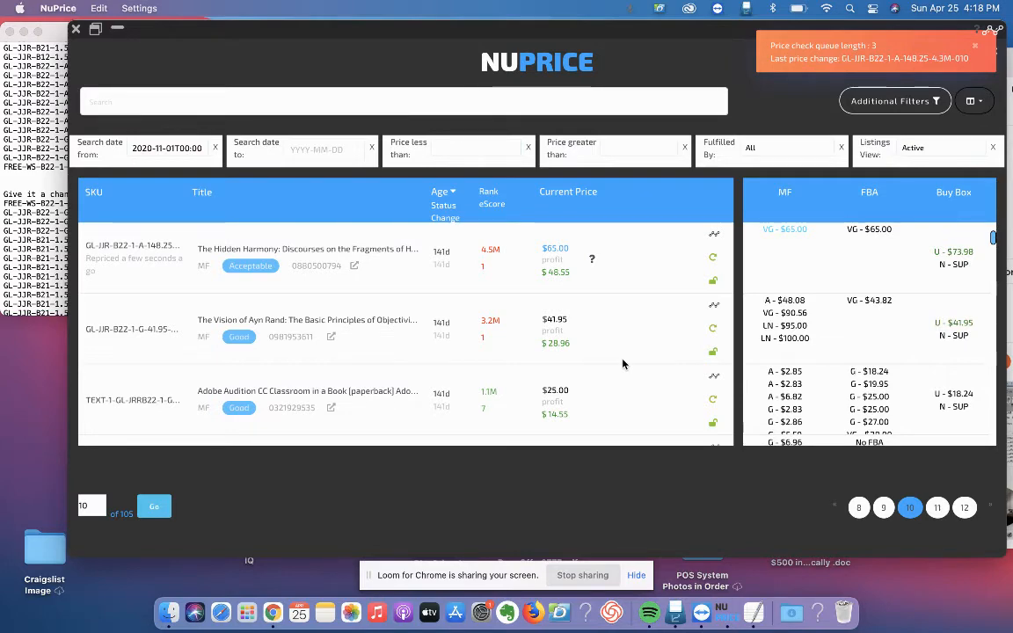
Step: Review the Adobe Audition CC offers and add its SKU TEXT-1-GL-JRRB22-1-G-31.99-1.1M-004 to the end of the Remove list in Amazon Removals
{"action": "scroll", "coordinate": [527, 403], "scroll_direction": "down", "scroll_amount": 2}
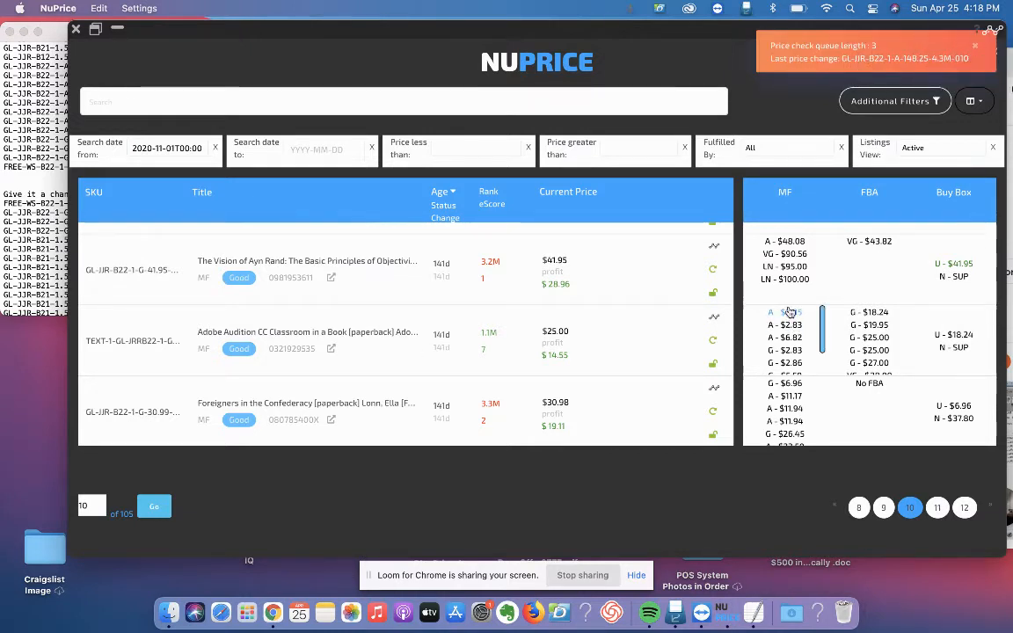
{"action": "mouse_move", "coordinate": [956, 334]}
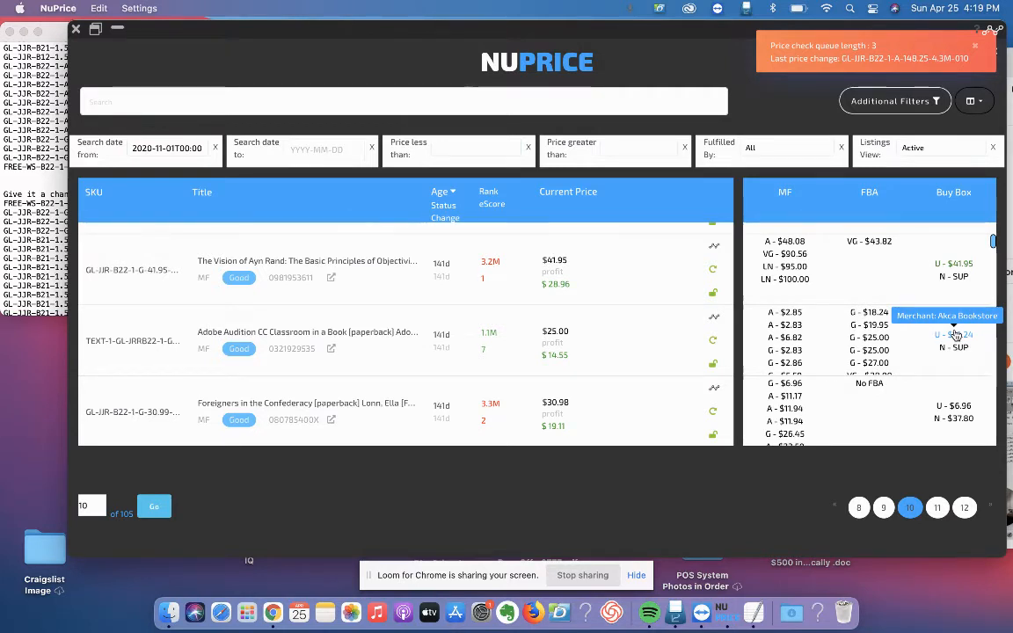
{"action": "left_click", "coordinate": [123, 342]}
{"action": "left_click", "coordinate": [44, 173]}
{"action": "scroll", "coordinate": [44, 173], "scroll_direction": "up", "scroll_amount": 10}
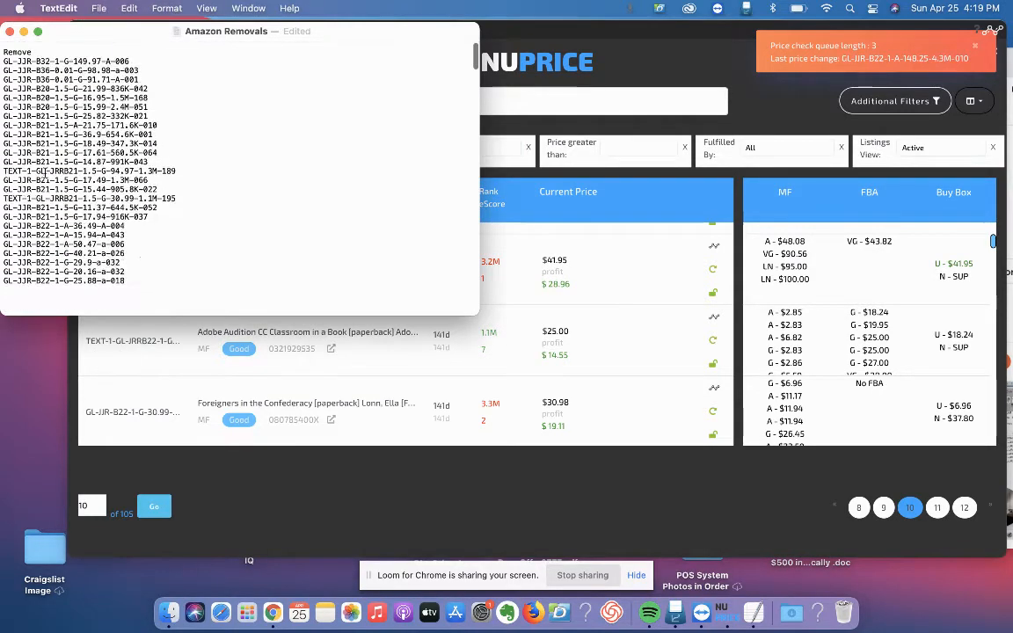
{"action": "left_click", "coordinate": [139, 271]}
{"action": "type", "text": "TEXT-1-GL-JRRB22-1-G-31.99-1.1M-004"}
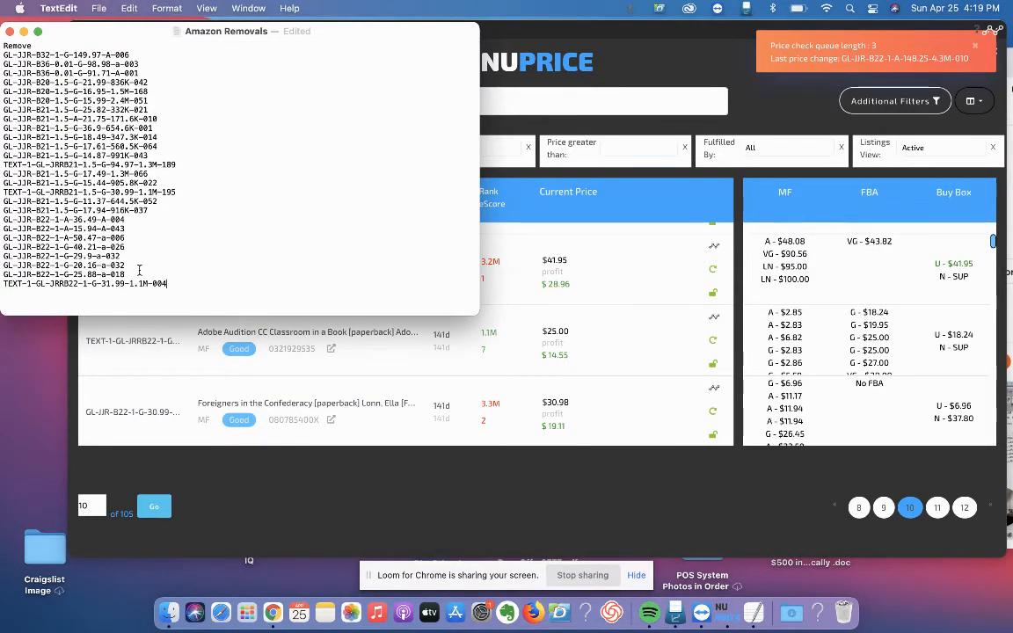
Step: Back in NuPrice, reprice Foreigners in the Confederacy to the $11.17 merchant-fulfilled offer
{"action": "left_click", "coordinate": [679, 443]}
{"action": "scroll", "coordinate": [661, 423], "scroll_direction": "down", "scroll_amount": 2}
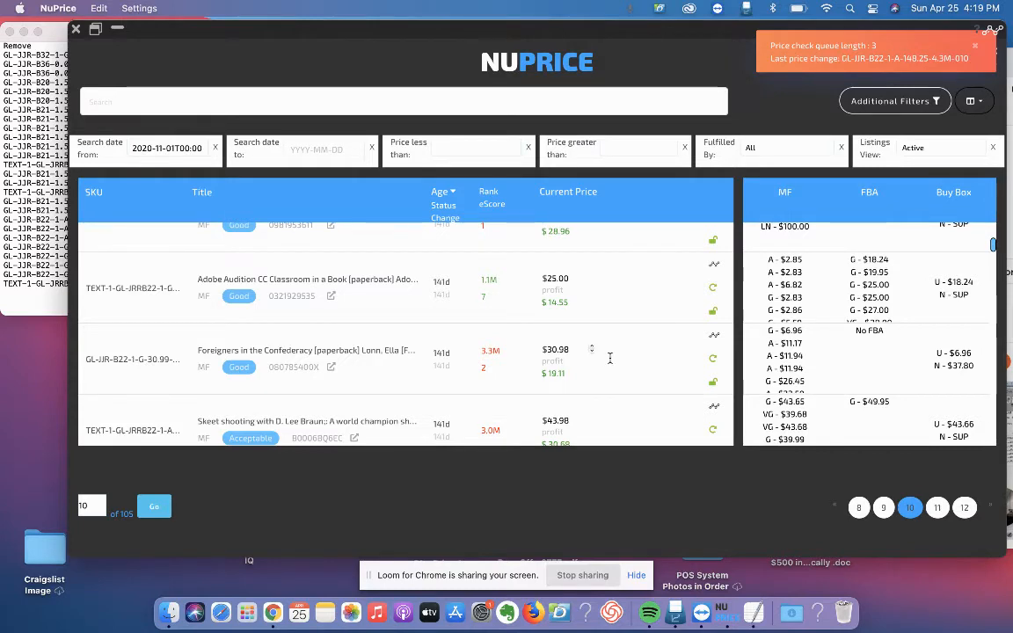
{"action": "left_click", "coordinate": [785, 343]}
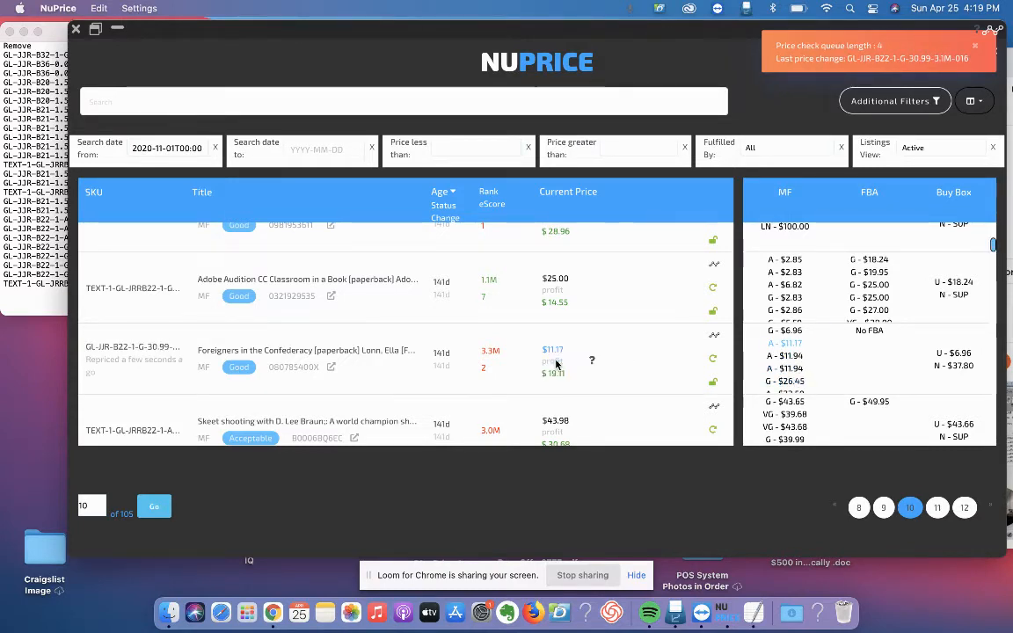
Step: Check the price history graph of the Skeet shooting book and reprice it to the $43.65 merchant-fulfilled offer
{"action": "scroll", "coordinate": [385, 370], "scroll_direction": "down", "scroll_amount": 2}
{"action": "scroll", "coordinate": [385, 371], "scroll_direction": "down", "scroll_amount": 1}
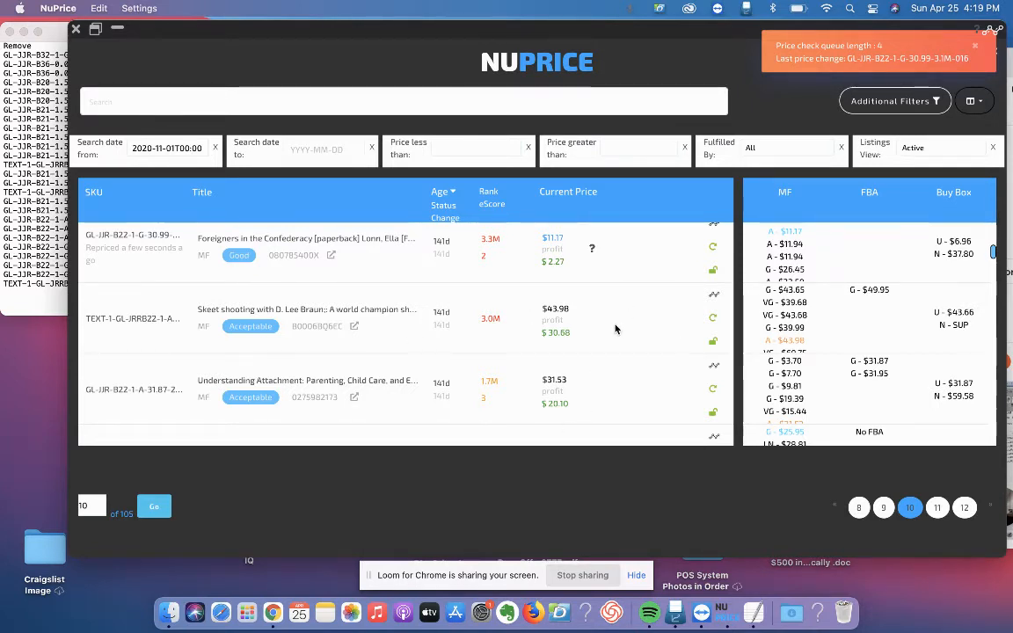
{"action": "scroll", "coordinate": [678, 342], "scroll_direction": "up", "scroll_amount": 1}
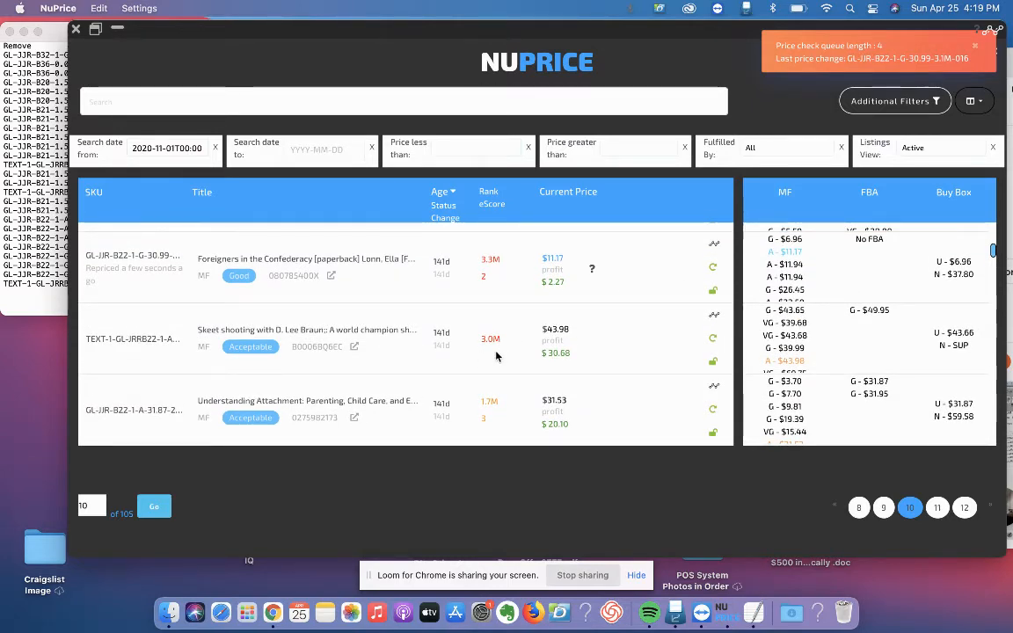
{"action": "mouse_move", "coordinate": [714, 315]}
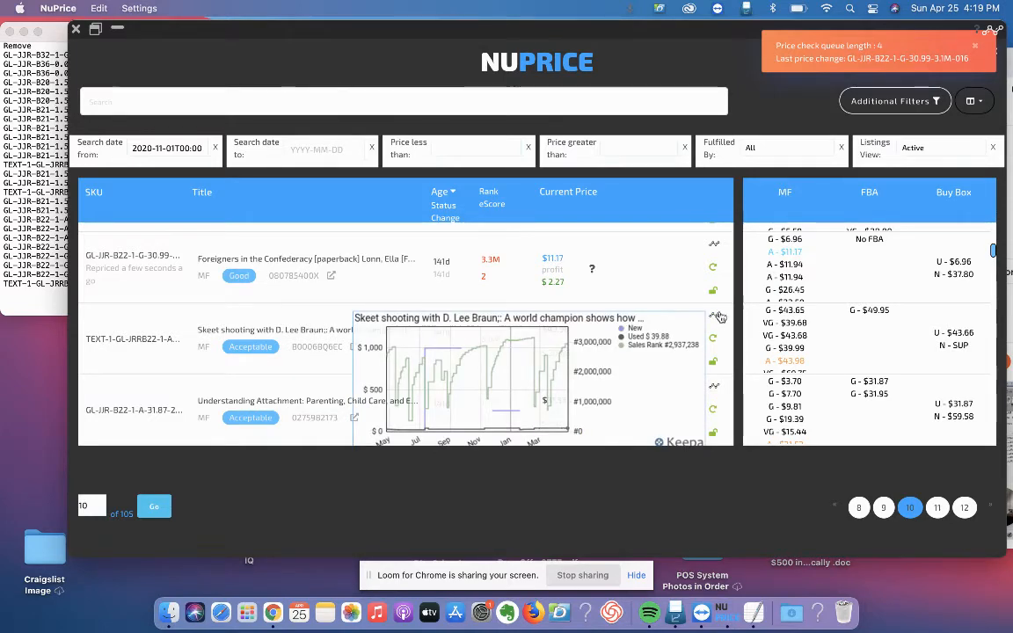
{"action": "scroll", "coordinate": [556, 379], "scroll_direction": "down", "scroll_amount": 2}
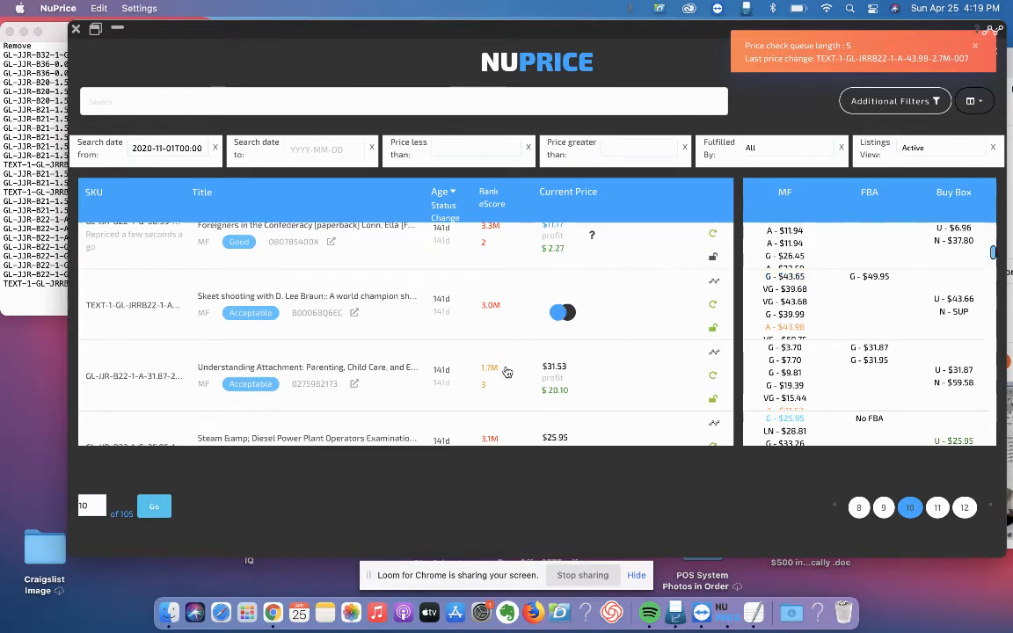
Step: Reprice Understanding Attachment to the $9.81 merchant-fulfilled offer
{"action": "scroll", "coordinate": [506, 370], "scroll_direction": "down", "scroll_amount": 3}
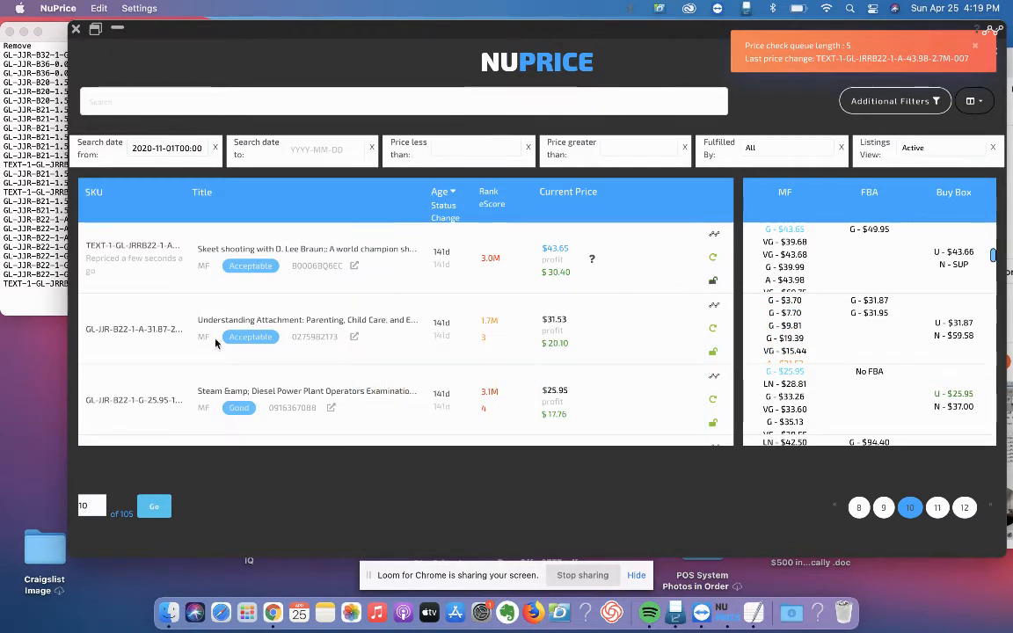
{"action": "scroll", "coordinate": [405, 344], "scroll_direction": "down", "scroll_amount": 1}
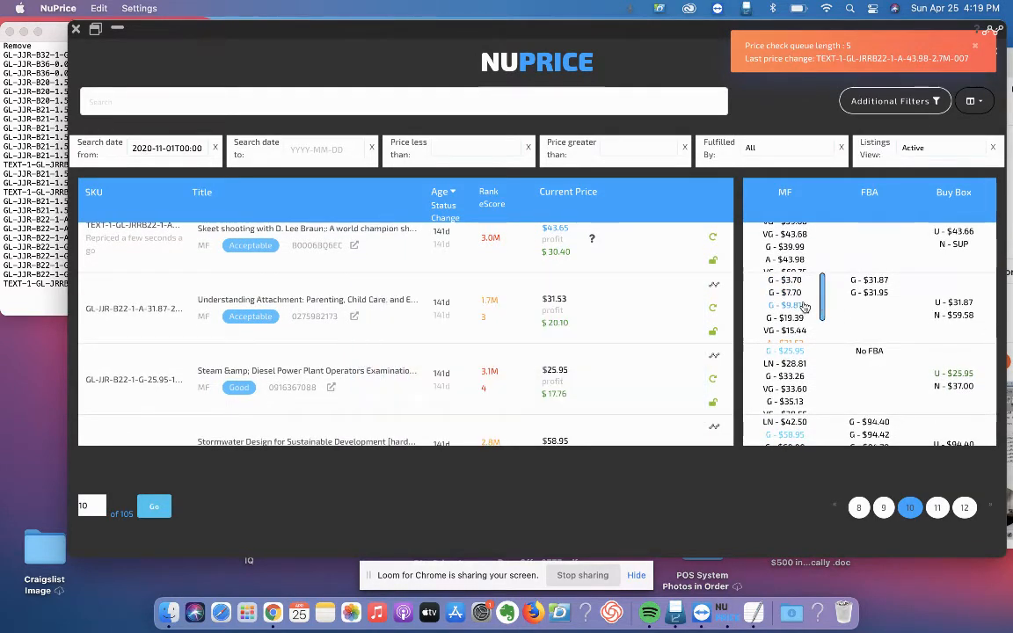
{"action": "left_click", "coordinate": [777, 303]}
Step: Reprice Stormwater Design for Sustainable Development to the $42.50 merchant-fulfilled offer
{"action": "scroll", "coordinate": [625, 341], "scroll_direction": "down", "scroll_amount": 3}
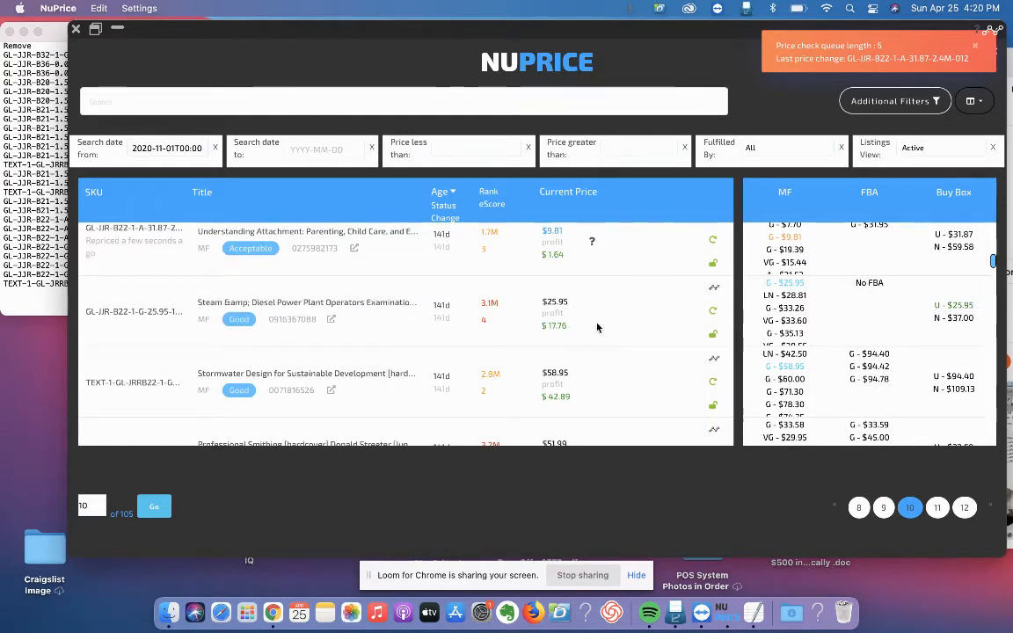
{"action": "scroll", "coordinate": [599, 329], "scroll_direction": "down", "scroll_amount": 2}
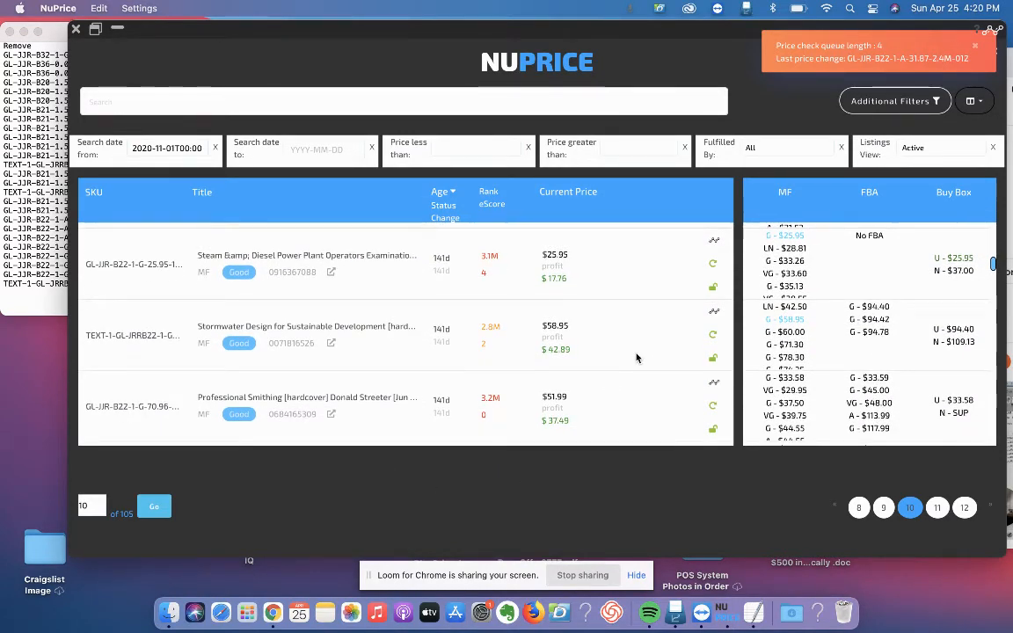
{"action": "left_click", "coordinate": [798, 310]}
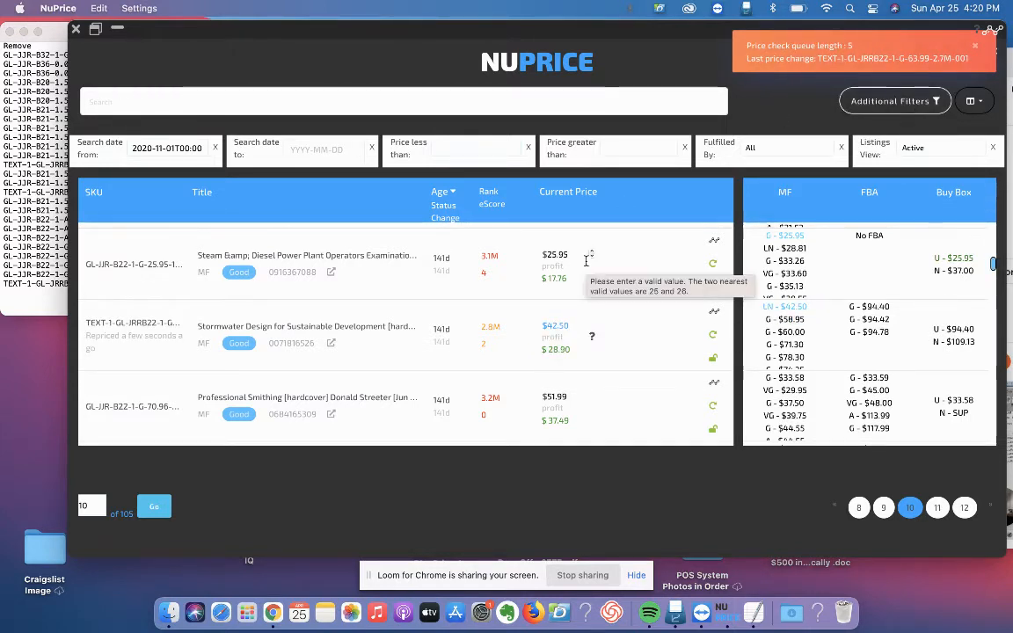
{"action": "scroll", "coordinate": [632, 400], "scroll_direction": "down", "scroll_amount": 1}
{"action": "scroll", "coordinate": [632, 400], "scroll_direction": "down", "scroll_amount": 1}
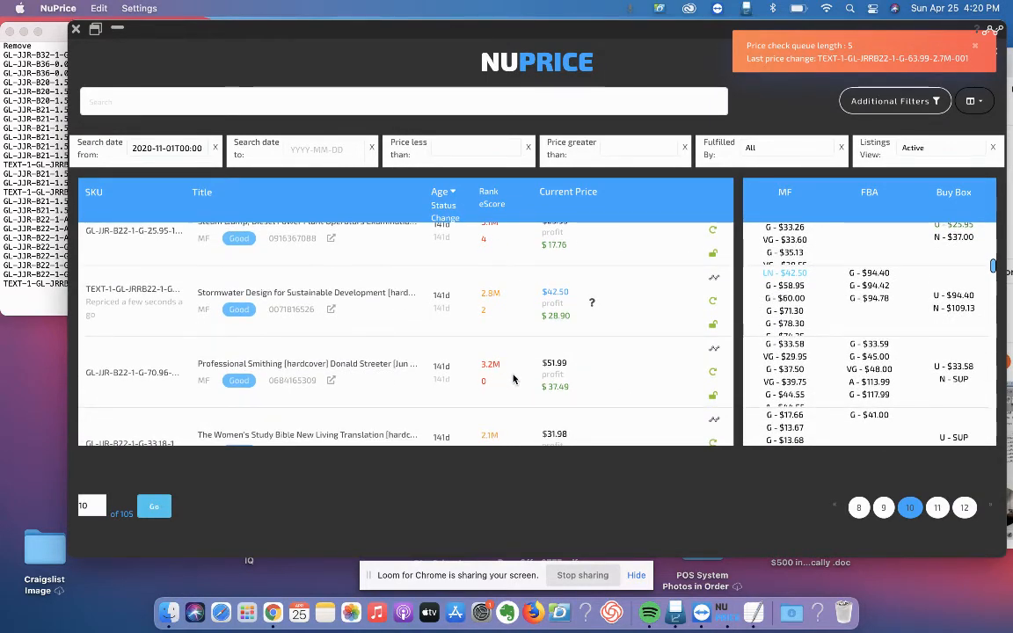
Step: Reprice Professional Smithing to the $33.58 merchant-fulfilled offer and The Women's Study Bible to the $17.66 merchant-fulfilled offer
{"action": "left_click", "coordinate": [786, 343]}
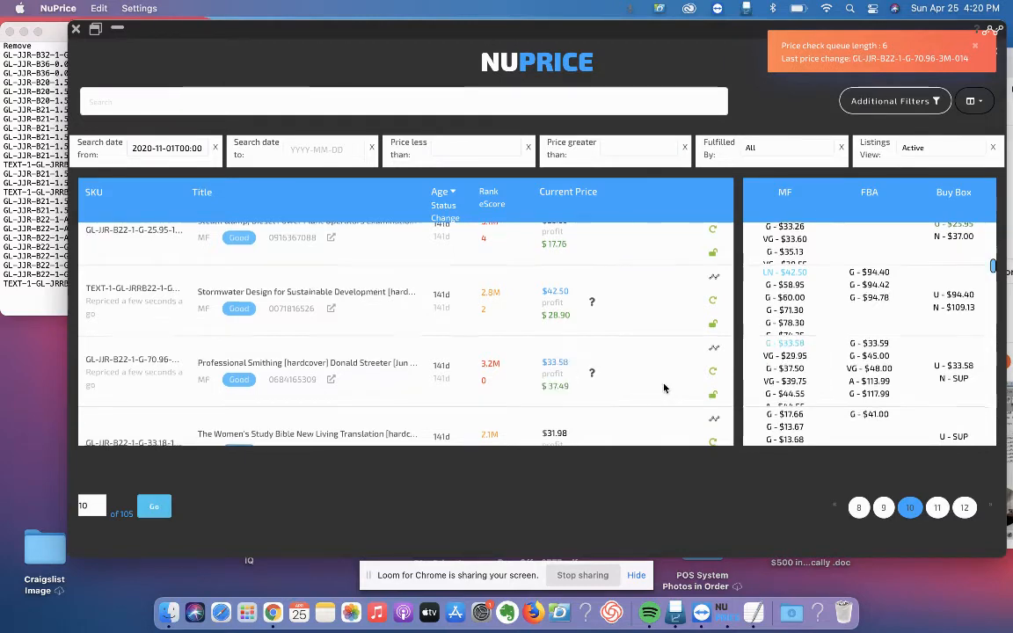
{"action": "scroll", "coordinate": [664, 388], "scroll_direction": "down", "scroll_amount": 3}
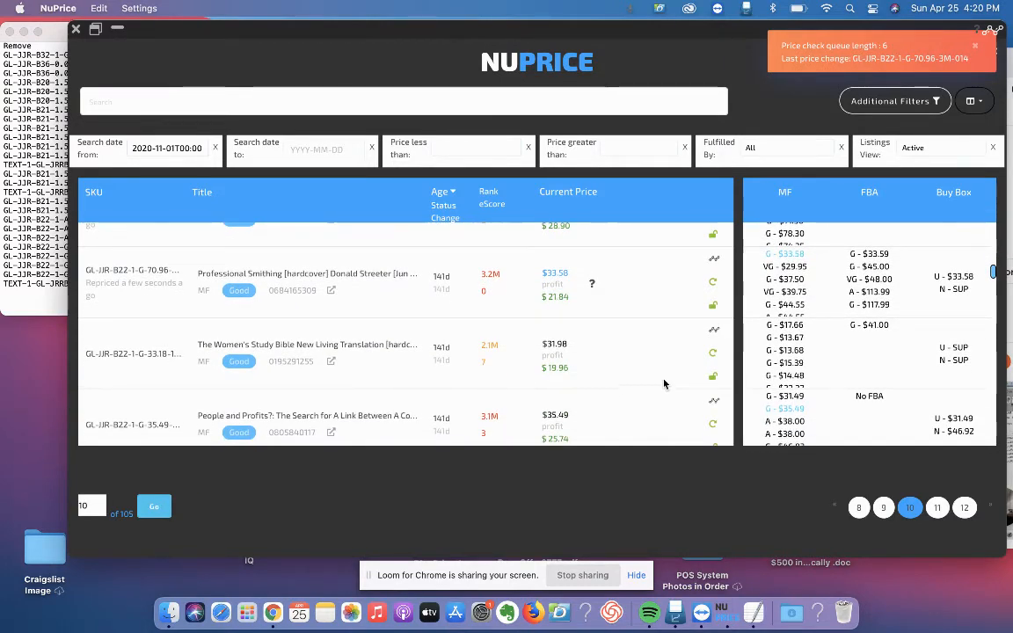
{"action": "left_click", "coordinate": [789, 325]}
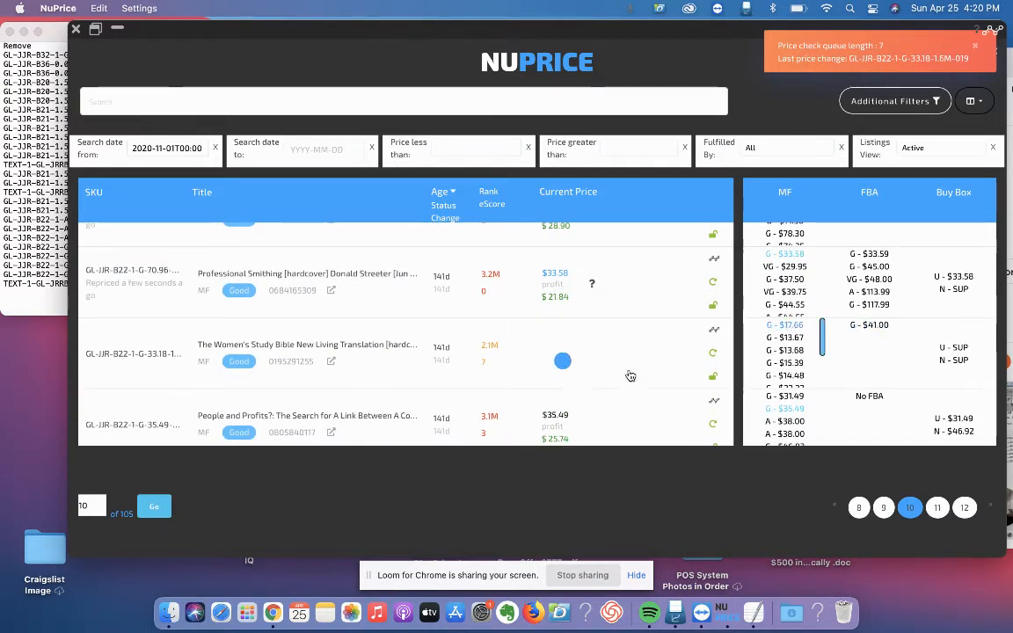
Step: Reprice People and Profits? to the $31.49 merchant-fulfilled offer
{"action": "scroll", "coordinate": [629, 376], "scroll_direction": "down", "scroll_amount": 5}
{"action": "scroll", "coordinate": [522, 385], "scroll_direction": "up", "scroll_amount": 1}
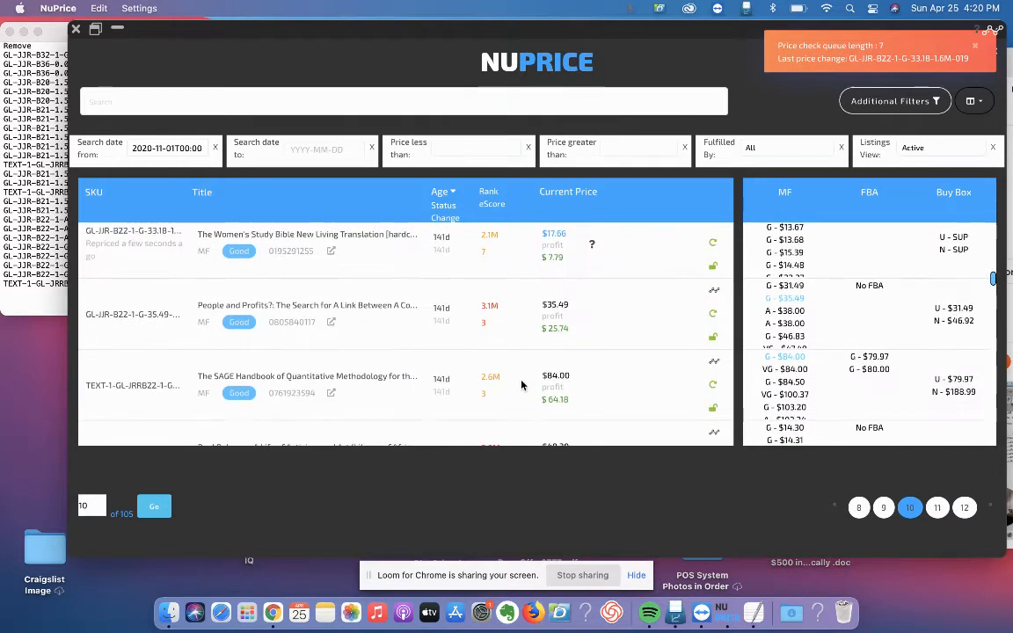
{"action": "left_click", "coordinate": [787, 299]}
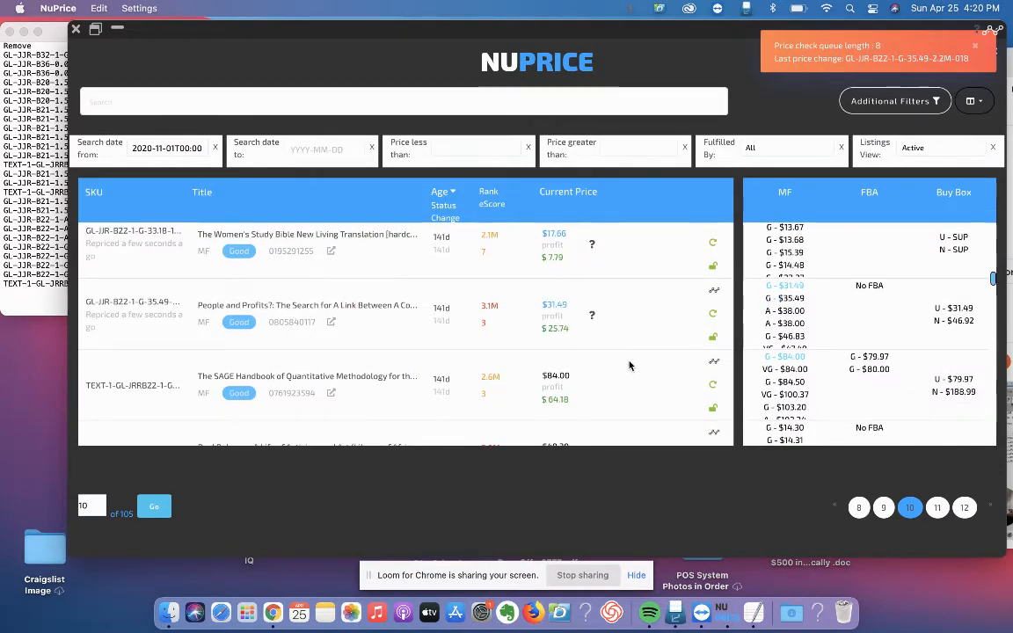
Step: Check the price history graph of The SAGE Handbook of Quantitative Methodology and set its price to $78.49
{"action": "scroll", "coordinate": [629, 361], "scroll_direction": "down", "scroll_amount": 2}
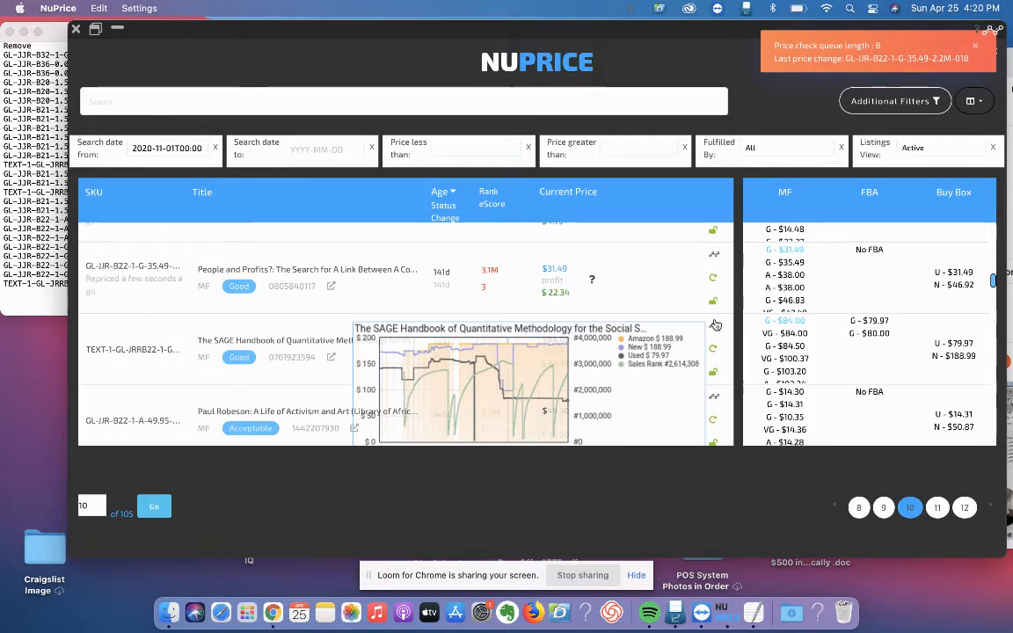
{"action": "mouse_move", "coordinate": [727, 399]}
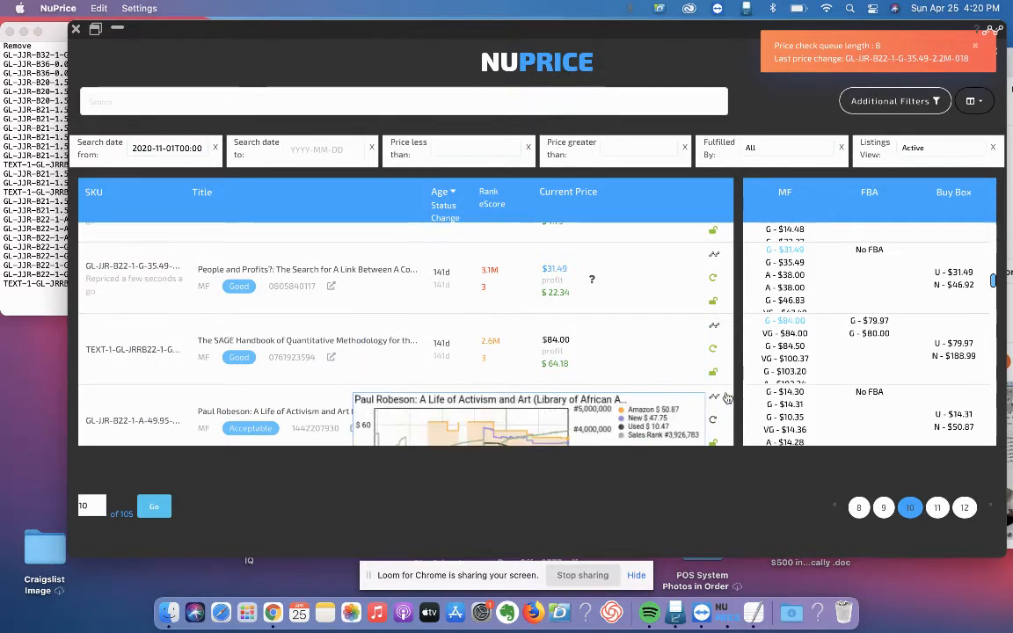
{"action": "scroll", "coordinate": [726, 398], "scroll_direction": "down", "scroll_amount": 2}
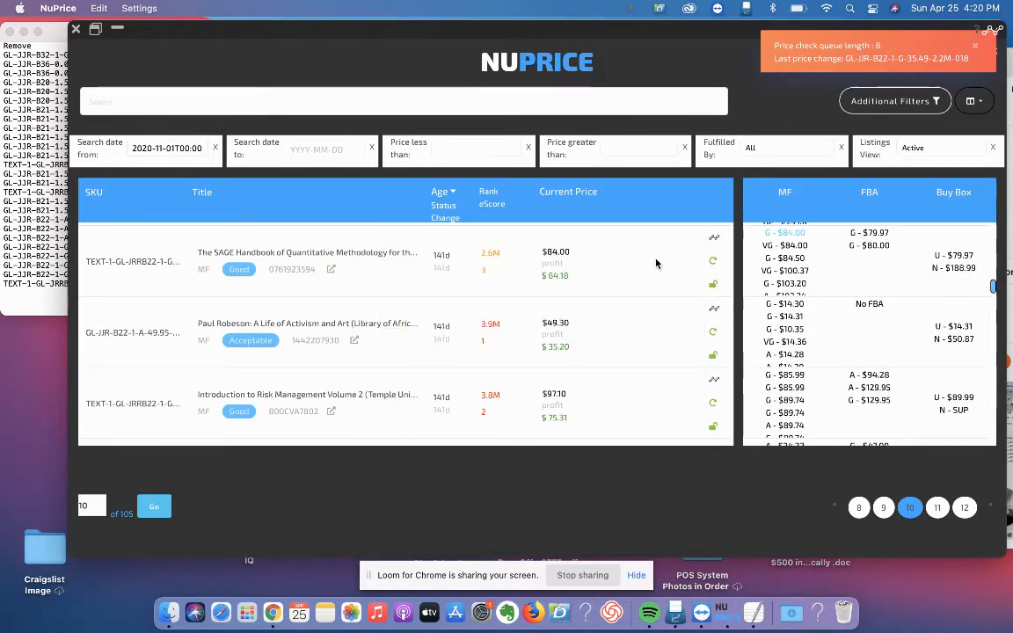
{"action": "scroll", "coordinate": [611, 379], "scroll_direction": "down", "scroll_amount": 1}
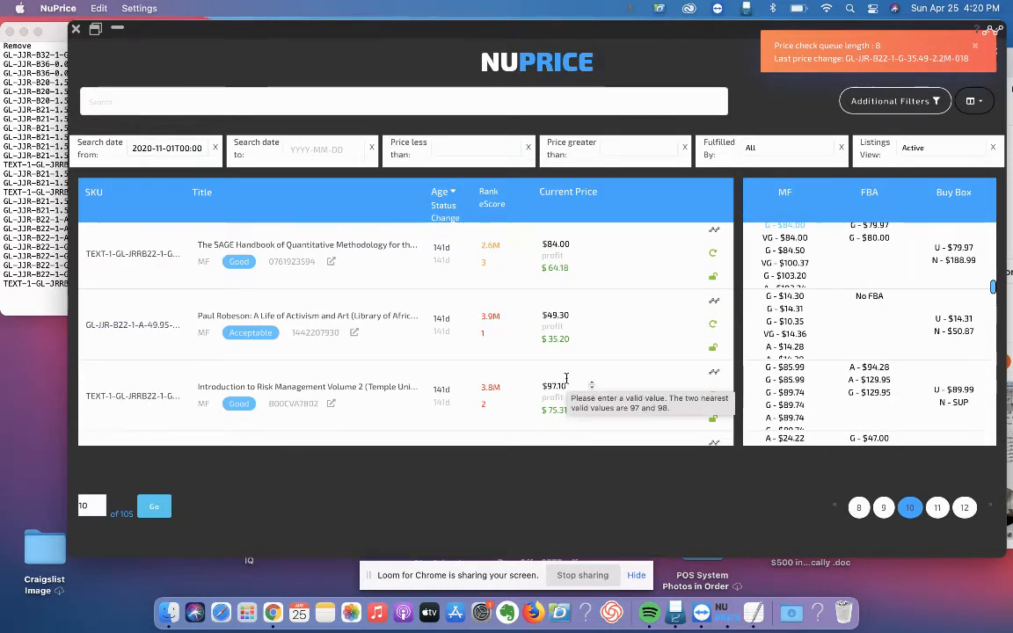
{"action": "scroll", "coordinate": [622, 317], "scroll_direction": "up", "scroll_amount": 3}
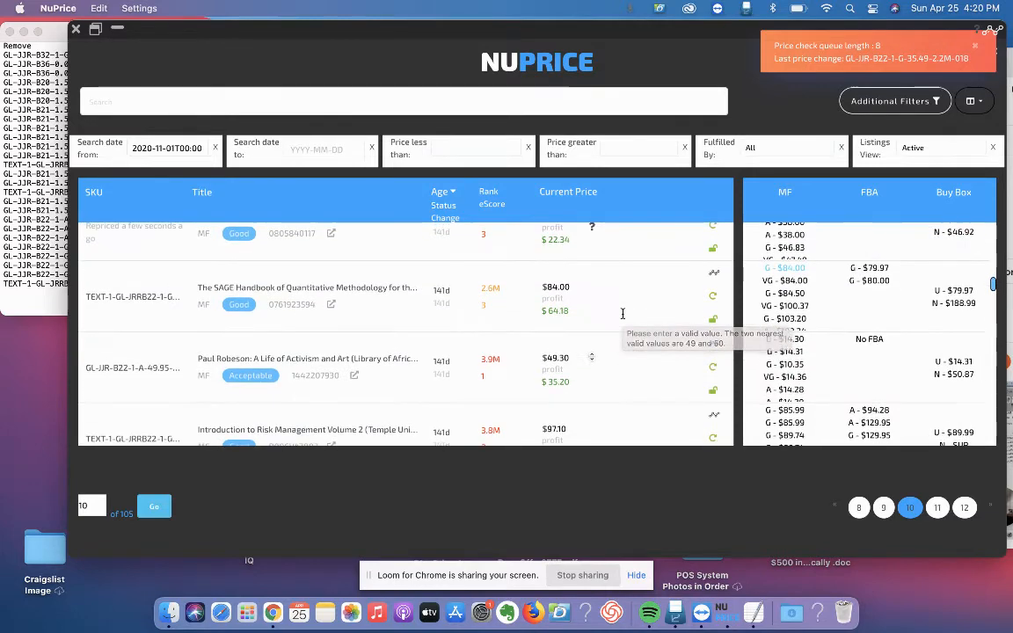
{"action": "mouse_move", "coordinate": [715, 272]}
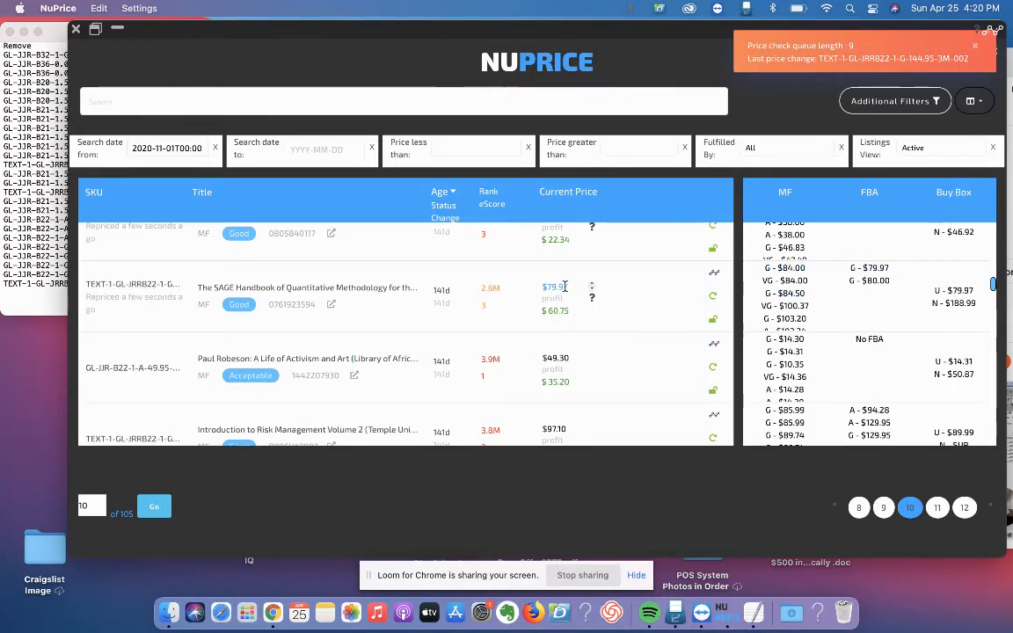
{"action": "left_click_drag", "start_coordinate": [566, 287], "coordinate": [546, 286]}
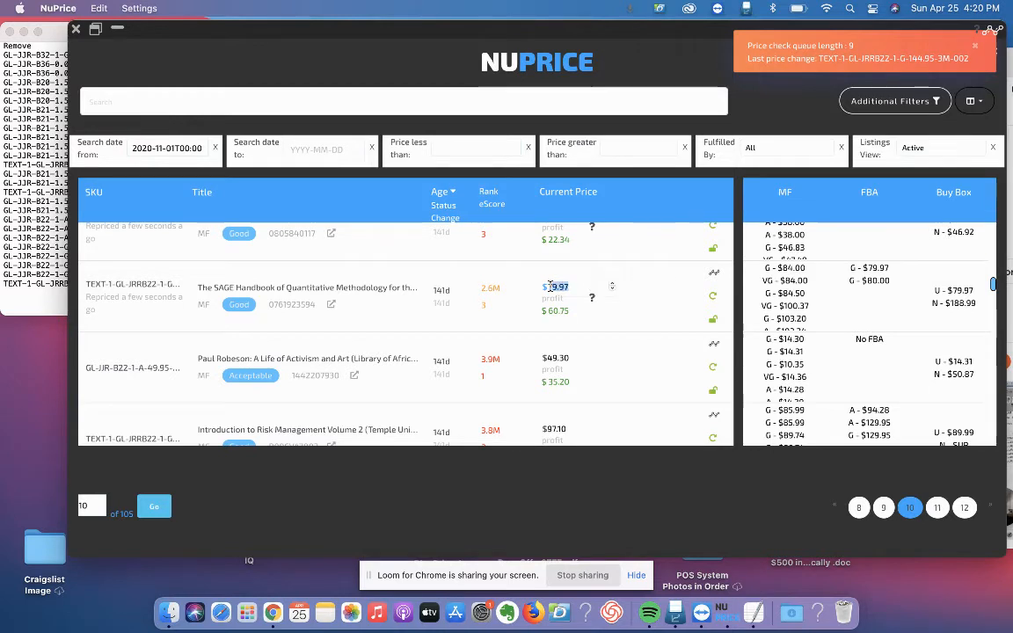
{"action": "key", "text": "BackSpace"}
{"action": "type", "text": "18"}
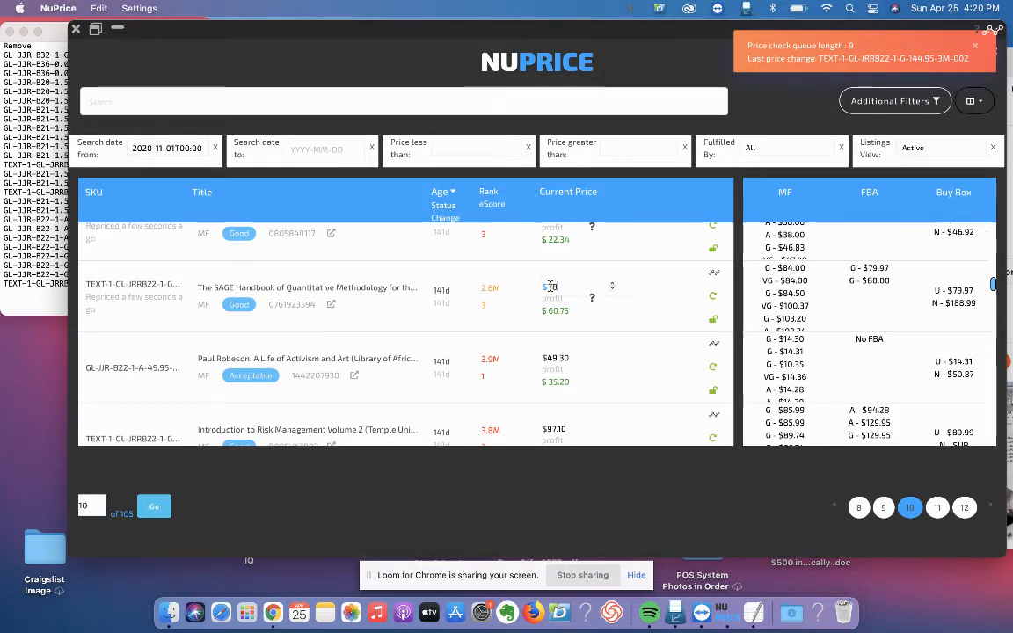
{"action": "type", "text": ".49"}
{"action": "key", "text": "Return"}
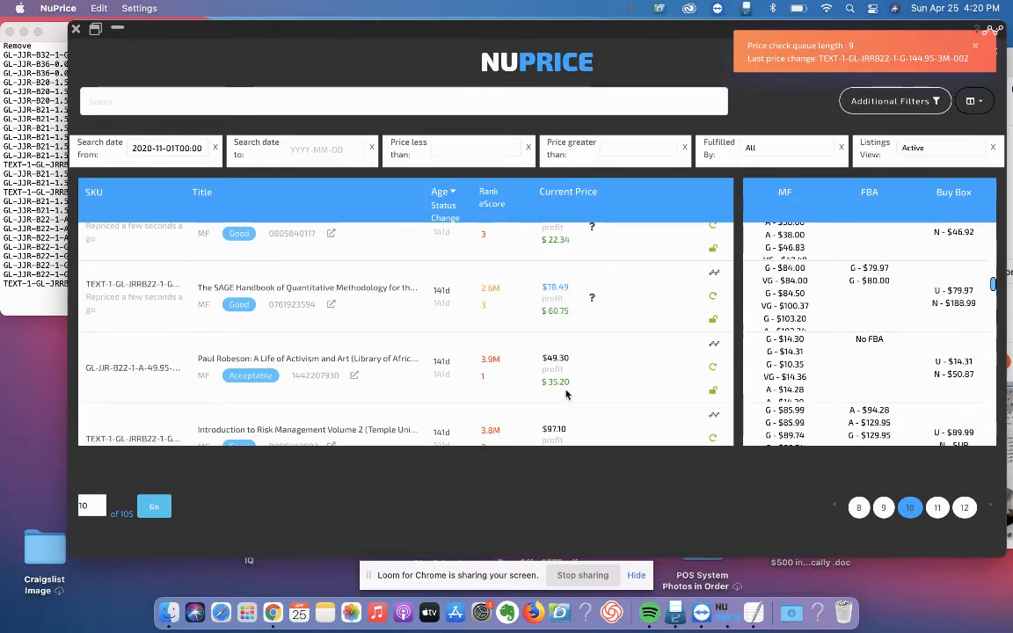
Step: Reprice Paul Robeson to the $14.30 merchant-fulfilled offer and Introduction to Risk Management Volume 2 to the $85.99 one
{"action": "scroll", "coordinate": [567, 394], "scroll_direction": "down", "scroll_amount": 1}
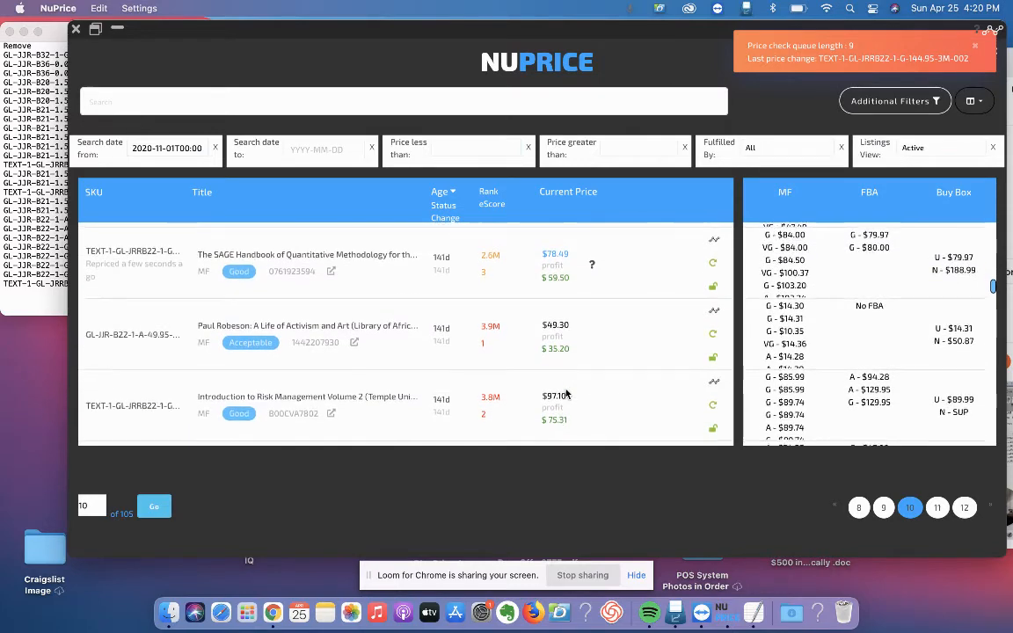
{"action": "left_click", "coordinate": [787, 306]}
{"action": "scroll", "coordinate": [695, 372], "scroll_direction": "down", "scroll_amount": 1}
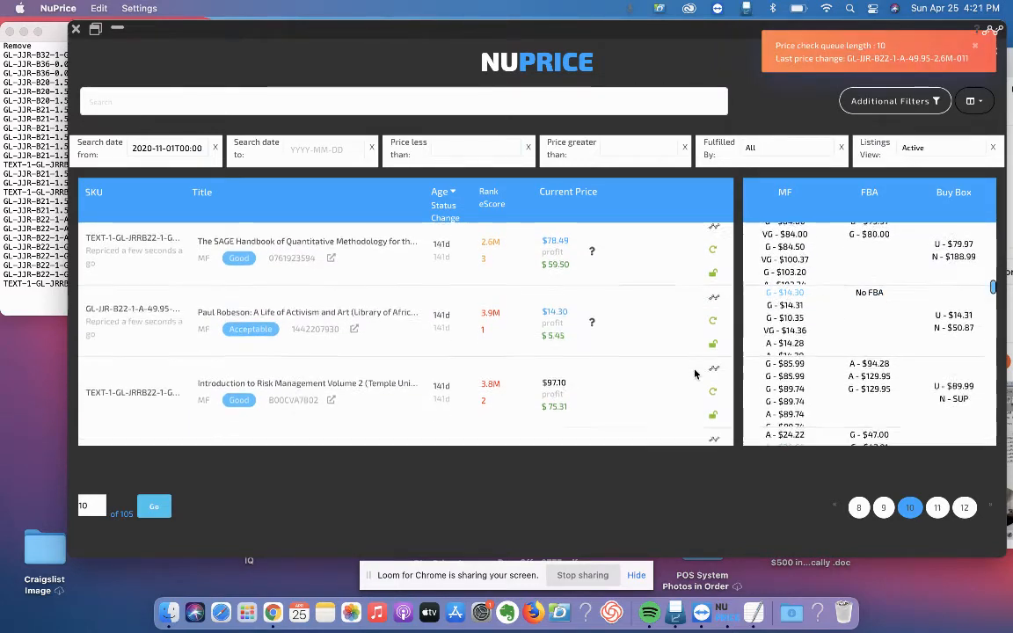
{"action": "left_click", "coordinate": [786, 328]}
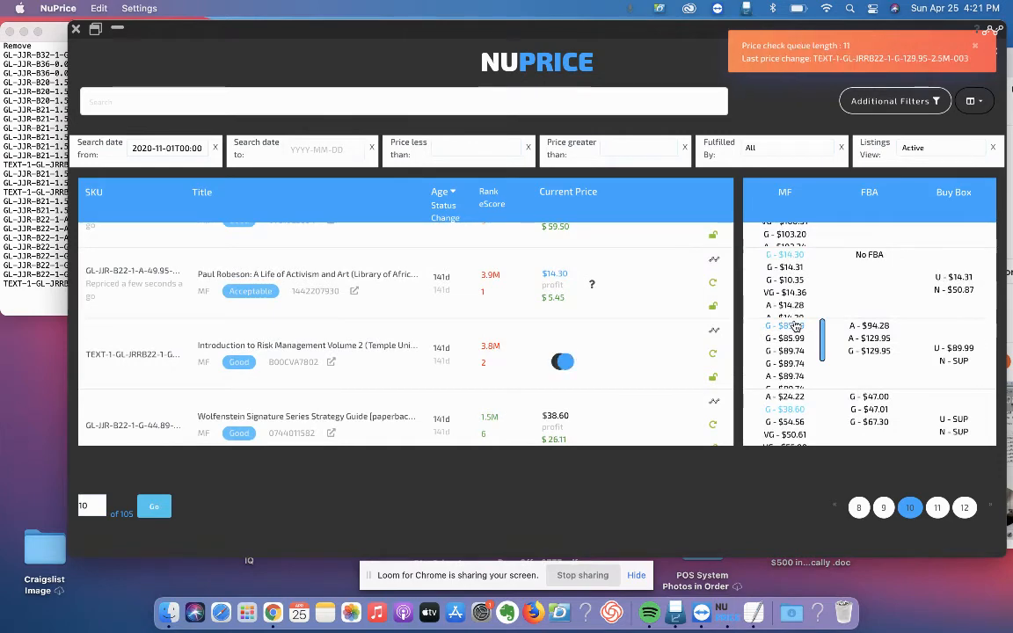
Step: Reprice the Wolfenstein strategy guide to the $24.22 merchant-fulfilled offer and Three Days at Gettysburg to the $11.41 one
{"action": "scroll", "coordinate": [577, 344], "scroll_direction": "down", "scroll_amount": 1}
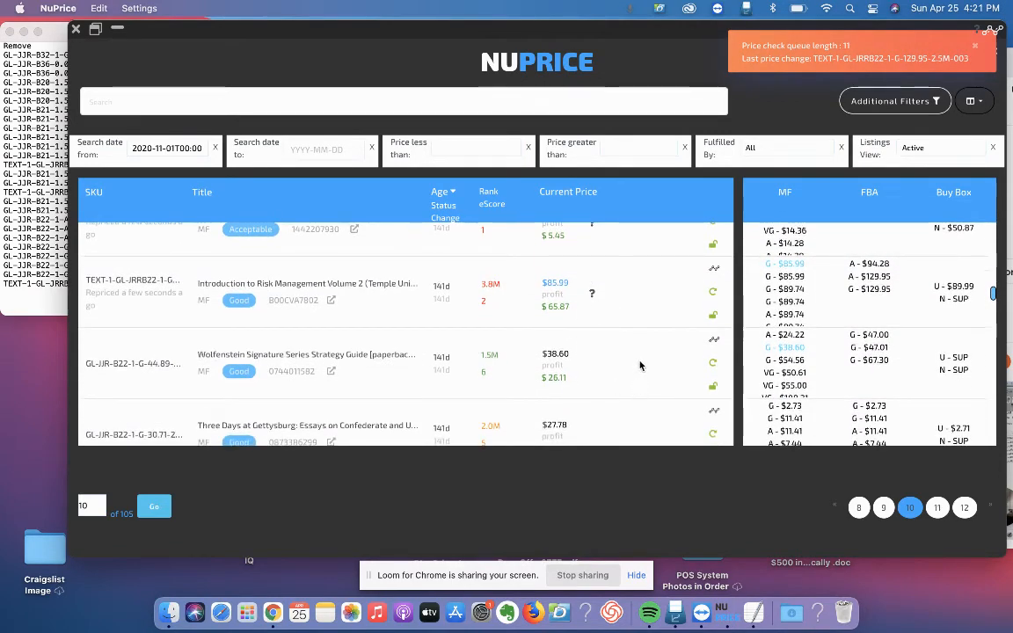
{"action": "left_click", "coordinate": [796, 338]}
{"action": "scroll", "coordinate": [678, 350], "scroll_direction": "down", "scroll_amount": 2}
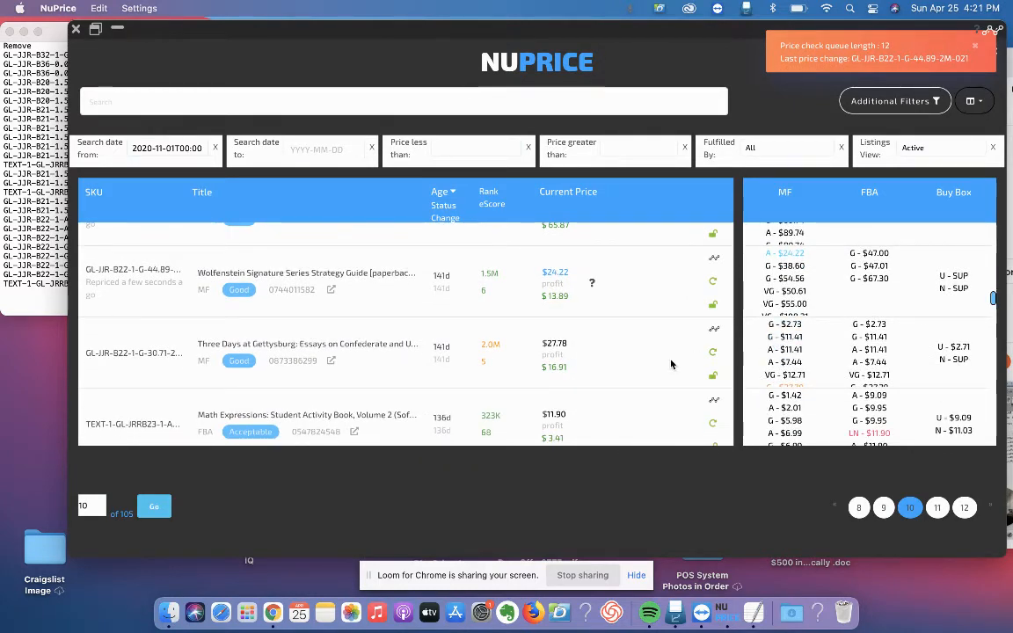
{"action": "left_click", "coordinate": [800, 338]}
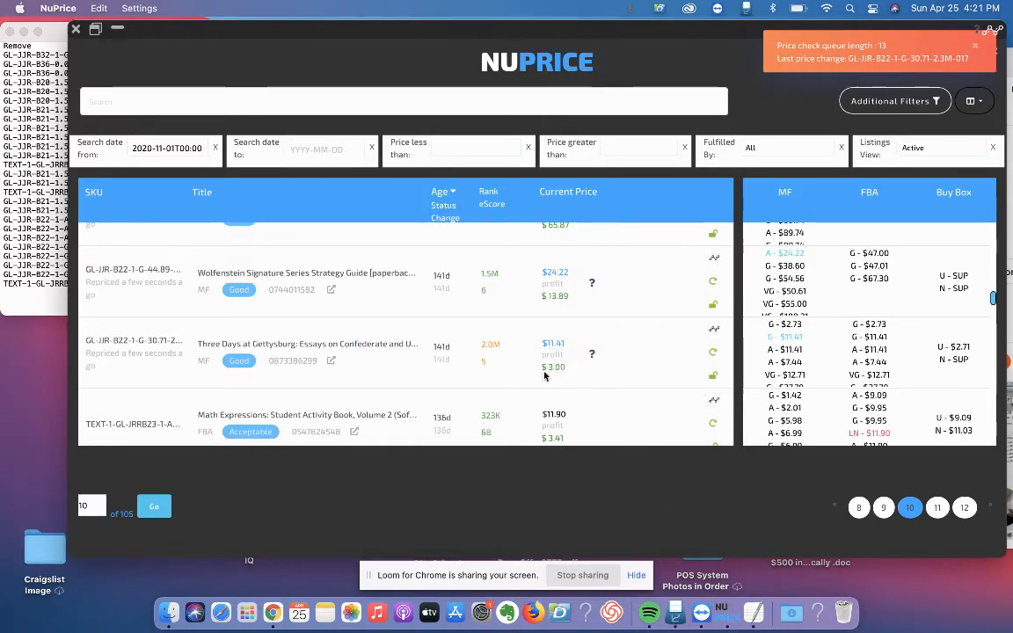
Step: Review the offers on Math Expressions Volume 2 and copy its SKU, TEXT-1-GL-JRRB23-1-A-15.01-482.2K-002
{"action": "scroll", "coordinate": [573, 377], "scroll_direction": "down", "scroll_amount": 2}
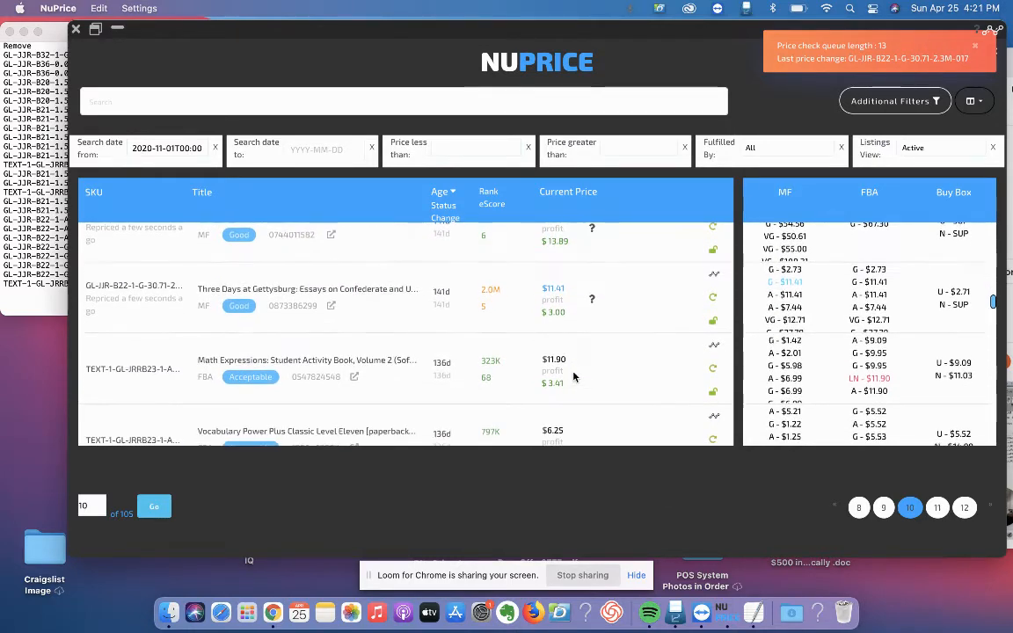
{"action": "scroll", "coordinate": [574, 376], "scroll_direction": "down", "scroll_amount": 1}
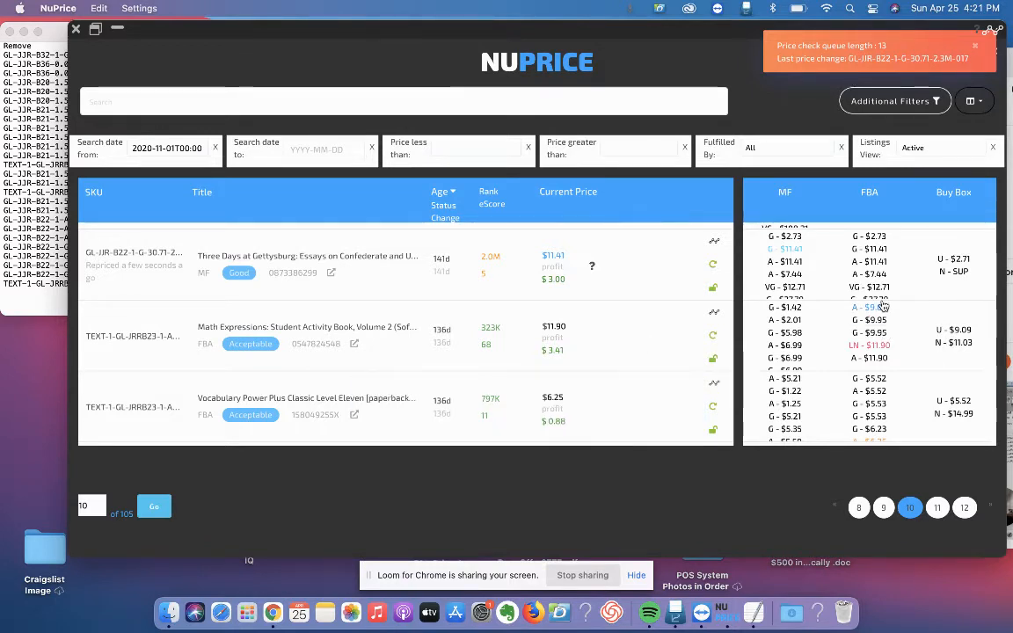
{"action": "mouse_move", "coordinate": [962, 347]}
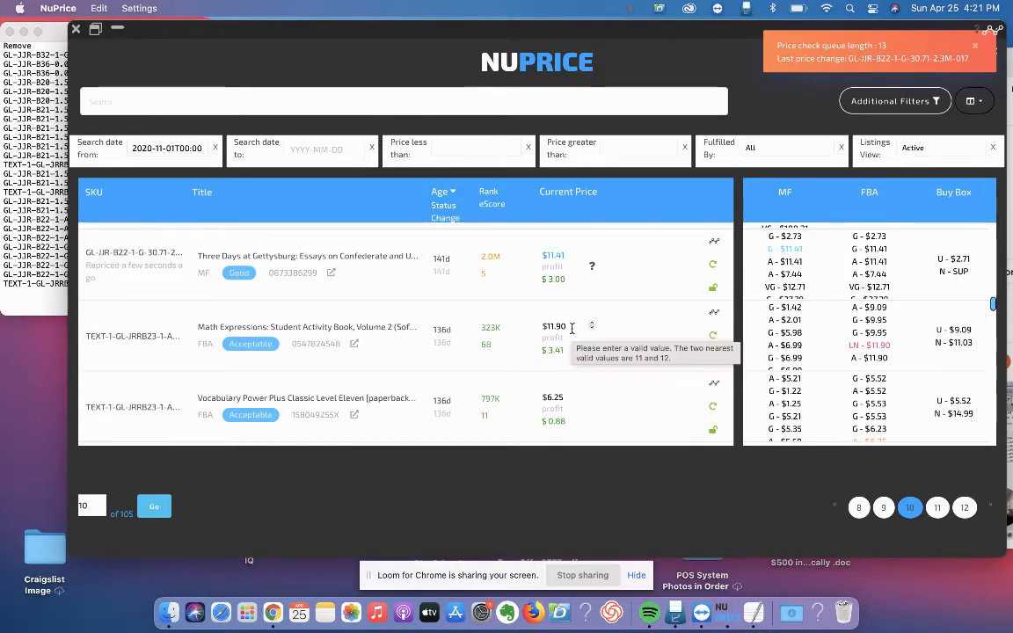
{"action": "left_click", "coordinate": [136, 333]}
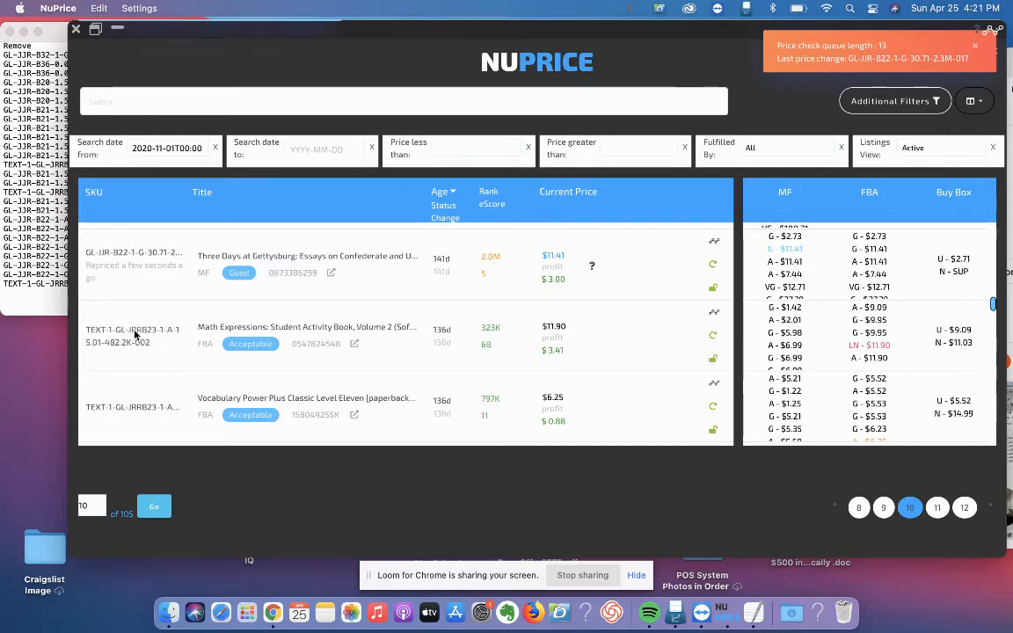
{"action": "left_click", "coordinate": [48, 297]}
{"action": "key", "text": "super+v"}
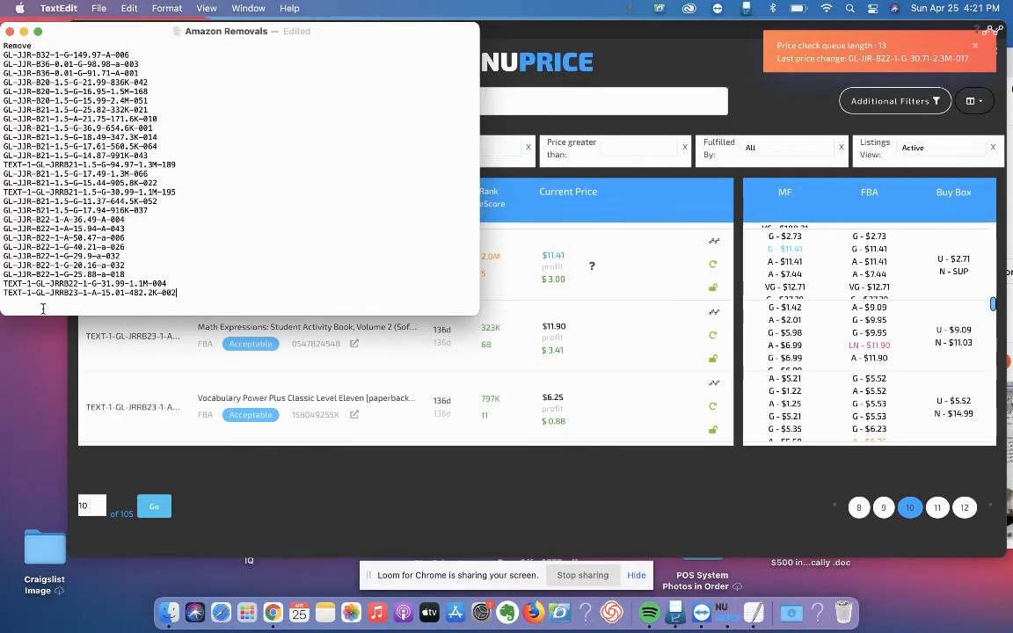
{"action": "key", "text": "super+z"}
Step: Add the copied Math Expressions SKU directly under the Dispose heading of the Amazon Removals file in TextEdit
{"action": "scroll", "coordinate": [42, 308], "scroll_direction": "down", "scroll_amount": 5}
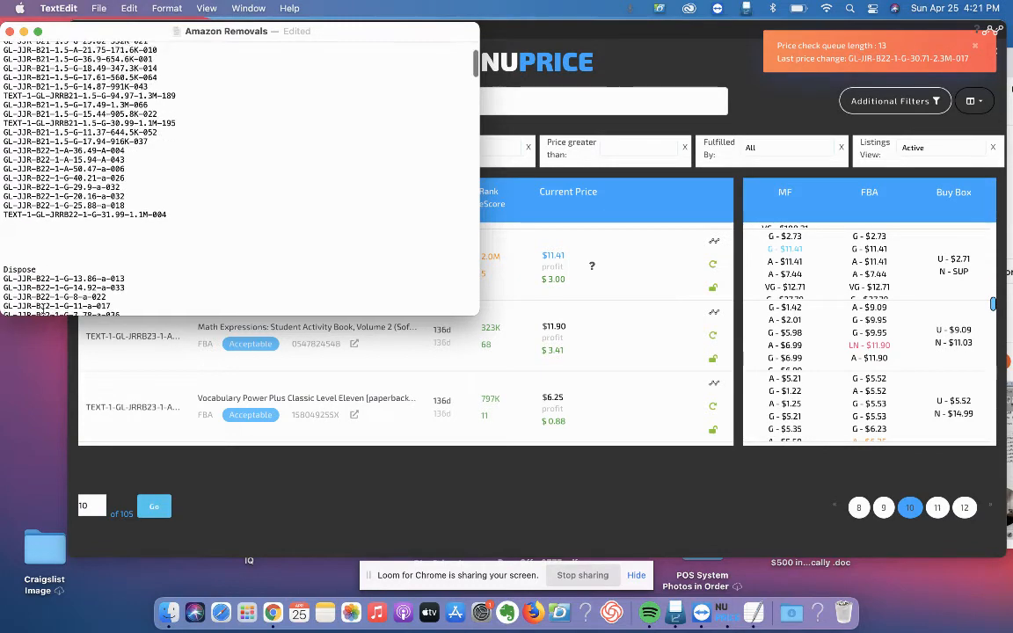
{"action": "key", "text": "Return"}
{"action": "key", "text": "super+v"}
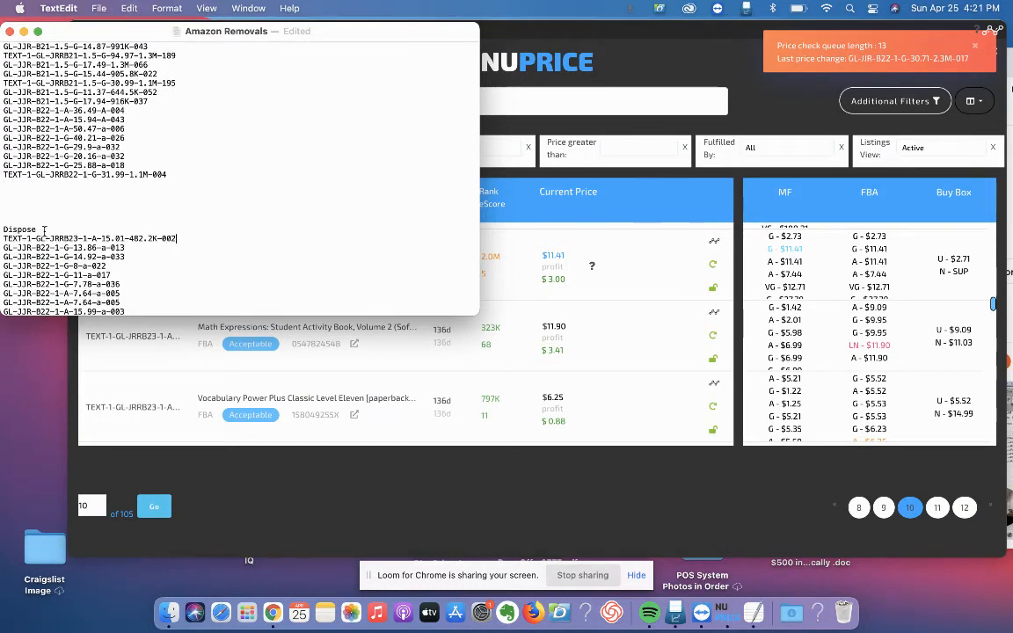
Step: Back in NuPrice, copy the Vocabulary Power Plus SKU TEXT-1-GL-JRRB23-1-A-8.08-853.2K-007 and add it under the Dispose heading in TextEdit
{"action": "left_click", "coordinate": [647, 387]}
{"action": "scroll", "coordinate": [646, 387], "scroll_direction": "down", "scroll_amount": 2}
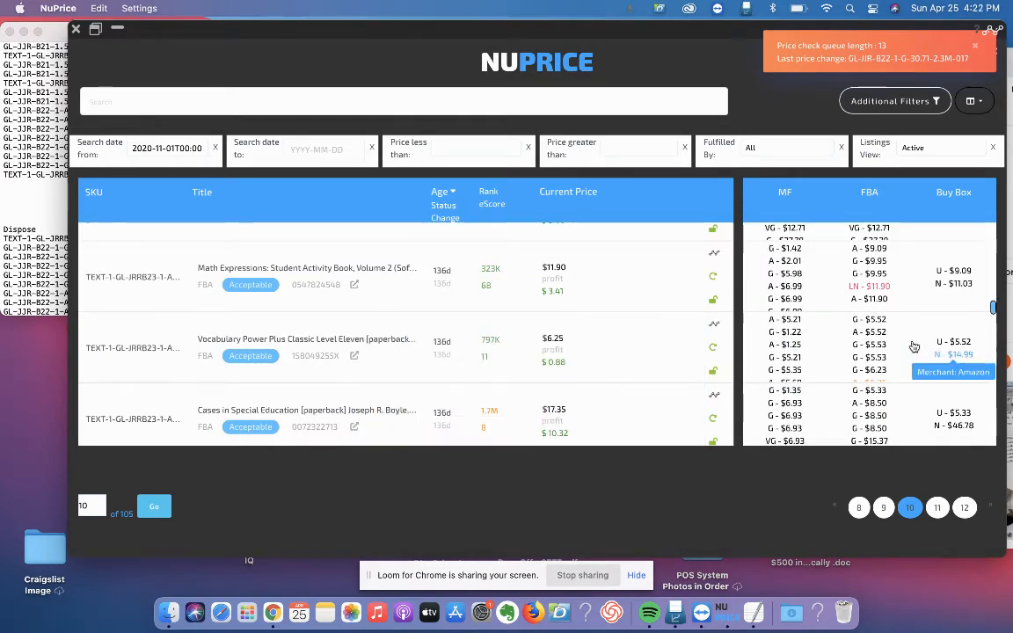
{"action": "scroll", "coordinate": [660, 334], "scroll_direction": "down", "scroll_amount": 1}
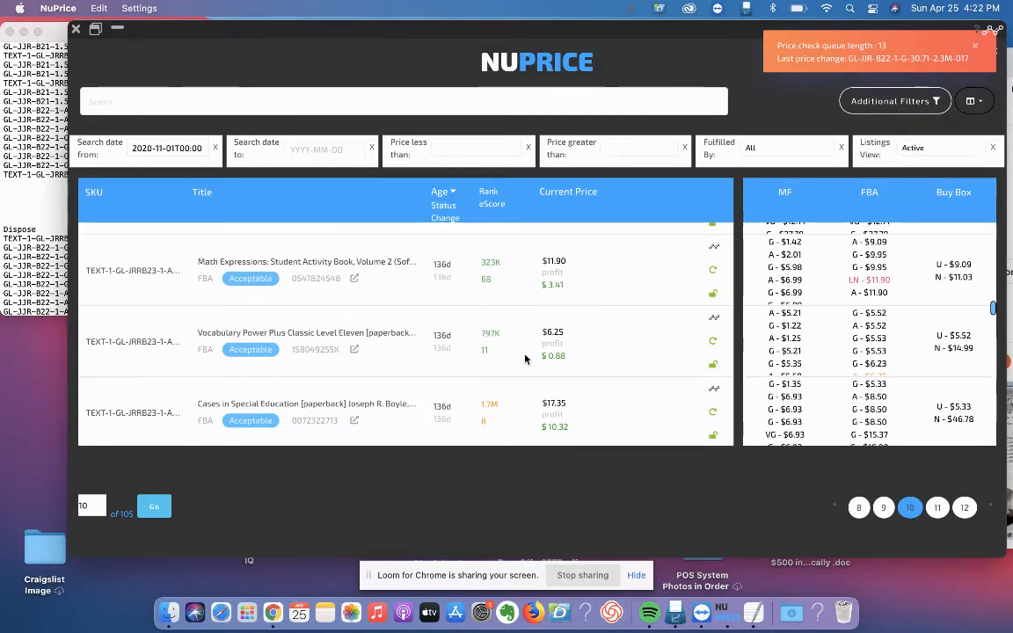
{"action": "left_click", "coordinate": [136, 339]}
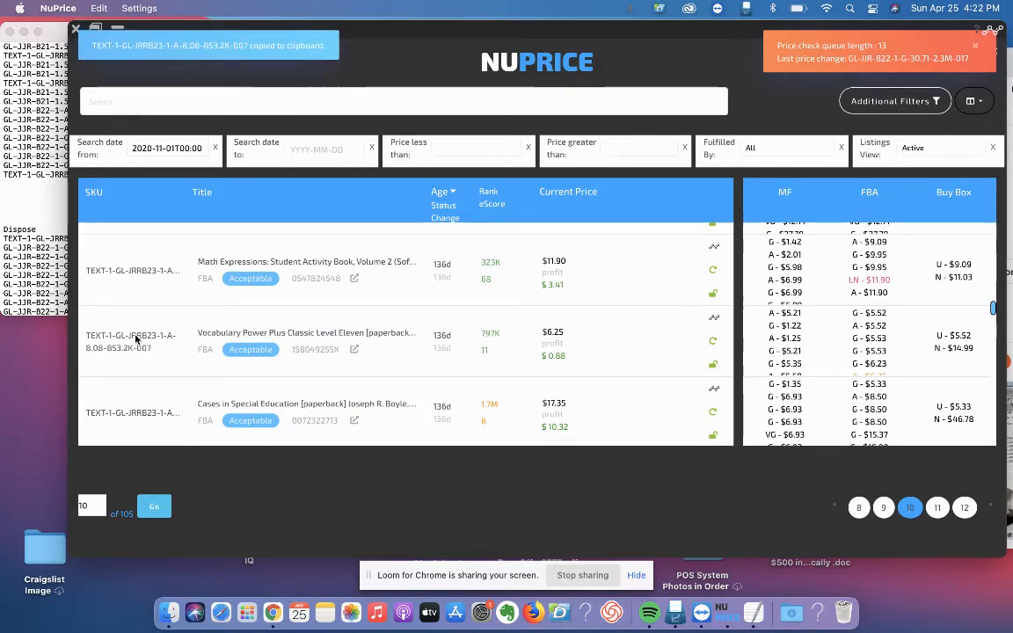
{"action": "left_click", "coordinate": [42, 246]}
{"action": "left_click", "coordinate": [44, 229]}
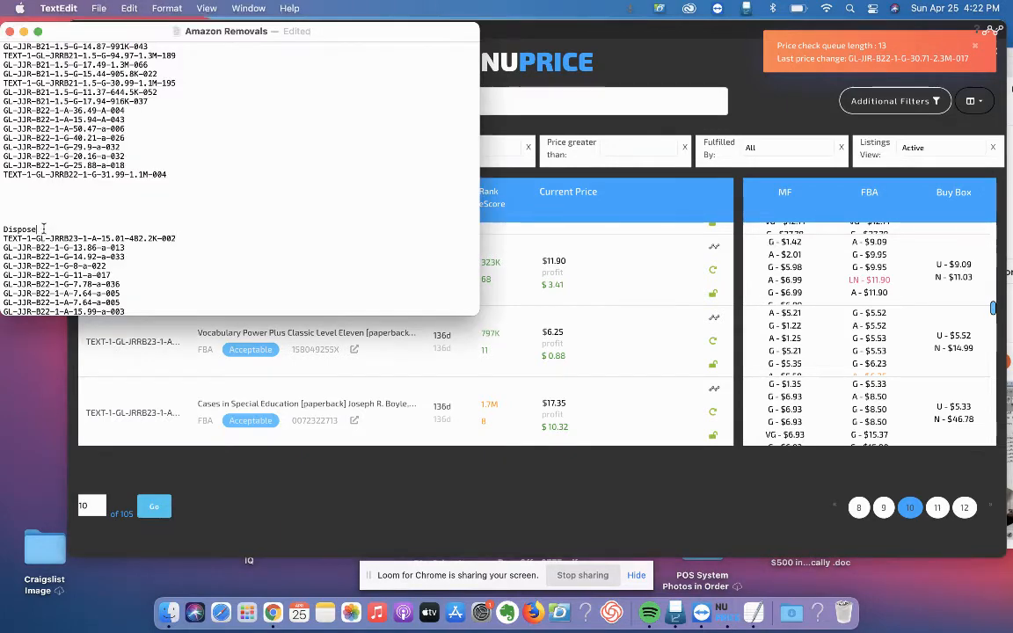
{"action": "key", "text": "Return"}
{"action": "key", "text": "super+v"}
Step: Switch back to NuPrice and copy the Cases in Special Education SKU, TEXT-1-GL-JRRB23-1-A-22.5-1.8M-019
{"action": "left_click", "coordinate": [630, 489]}
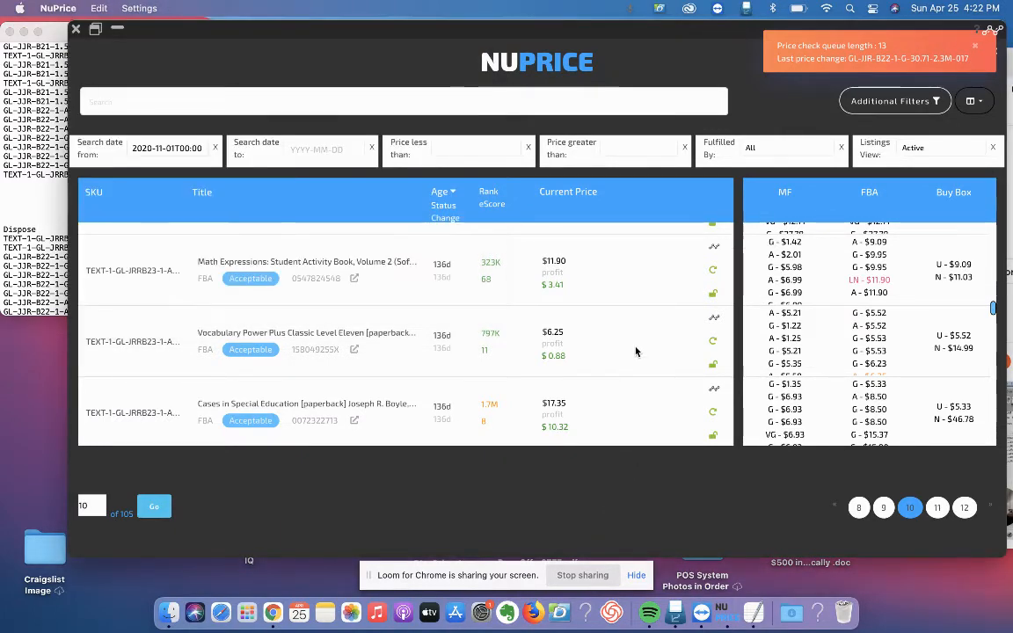
{"action": "scroll", "coordinate": [637, 350], "scroll_direction": "down", "scroll_amount": 2}
{"action": "scroll", "coordinate": [637, 352], "scroll_direction": "down", "scroll_amount": 1}
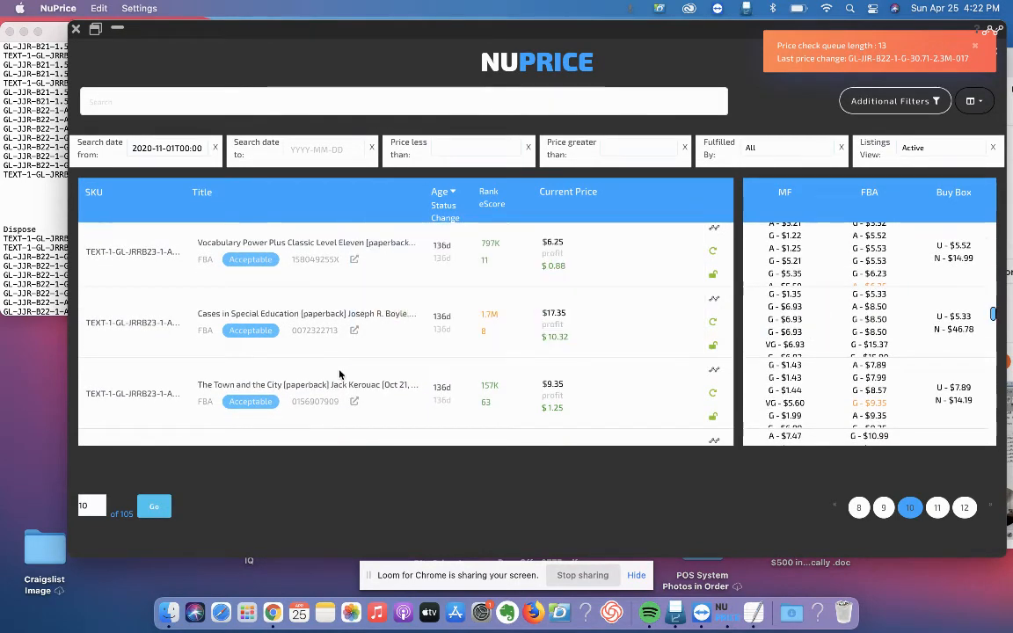
{"action": "left_click", "coordinate": [145, 325]}
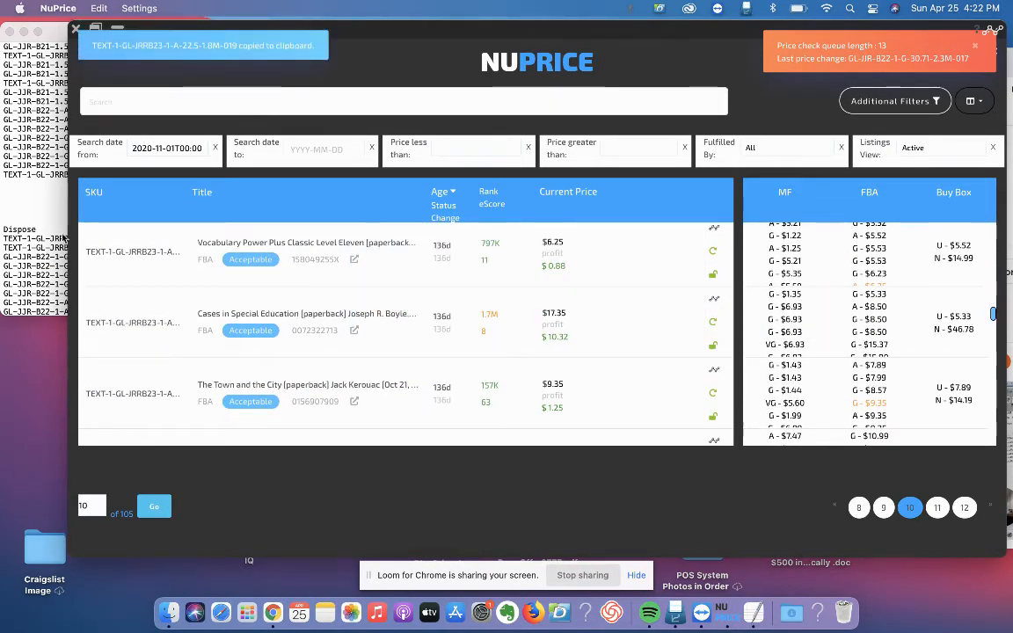
Step: Add the copied Cases in Special Education SKU directly under the Dispose heading of the Amazon Removals file in TextEdit
{"action": "left_click", "coordinate": [44, 230]}
{"action": "double_click", "coordinate": [43, 227]}
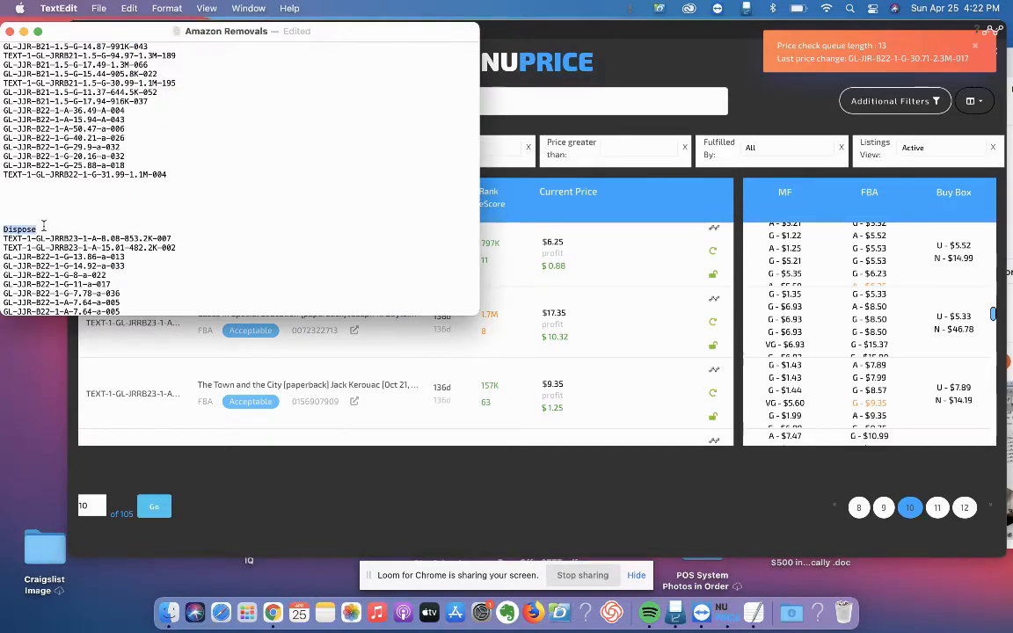
{"action": "left_click", "coordinate": [43, 226]}
{"action": "key", "text": "Return"}
{"action": "key", "text": "super+v"}
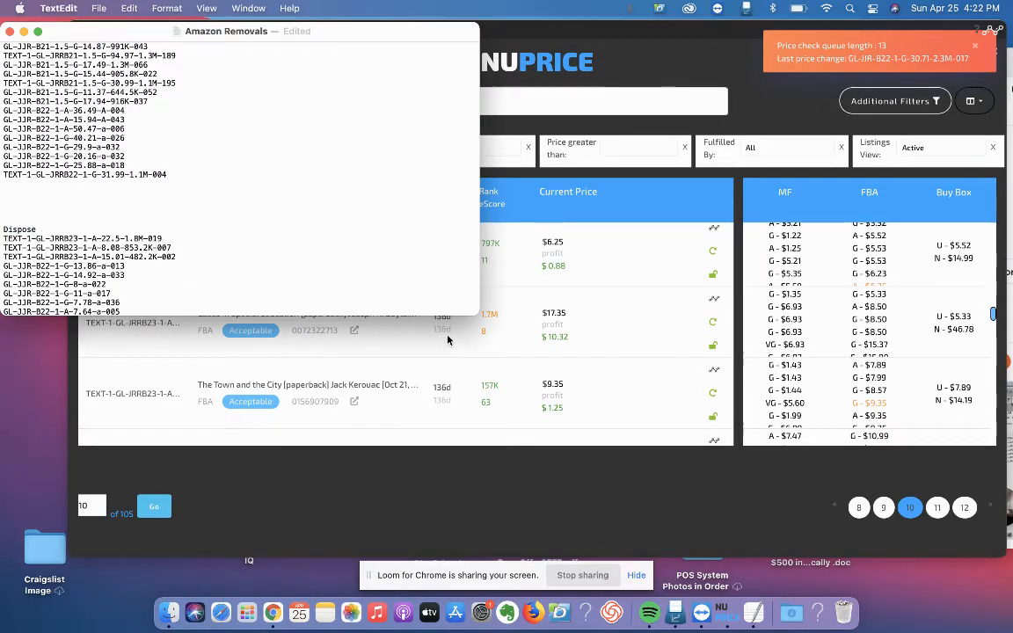
Step: In NuPrice, reprice The Town and the City to the $8.57 FBA offer and copy its SKU, TEXT-1-GL-JRRB23-1-A-14.49-382.2K-009
{"action": "left_click", "coordinate": [680, 395]}
{"action": "scroll", "coordinate": [680, 395], "scroll_direction": "down", "scroll_amount": 1}
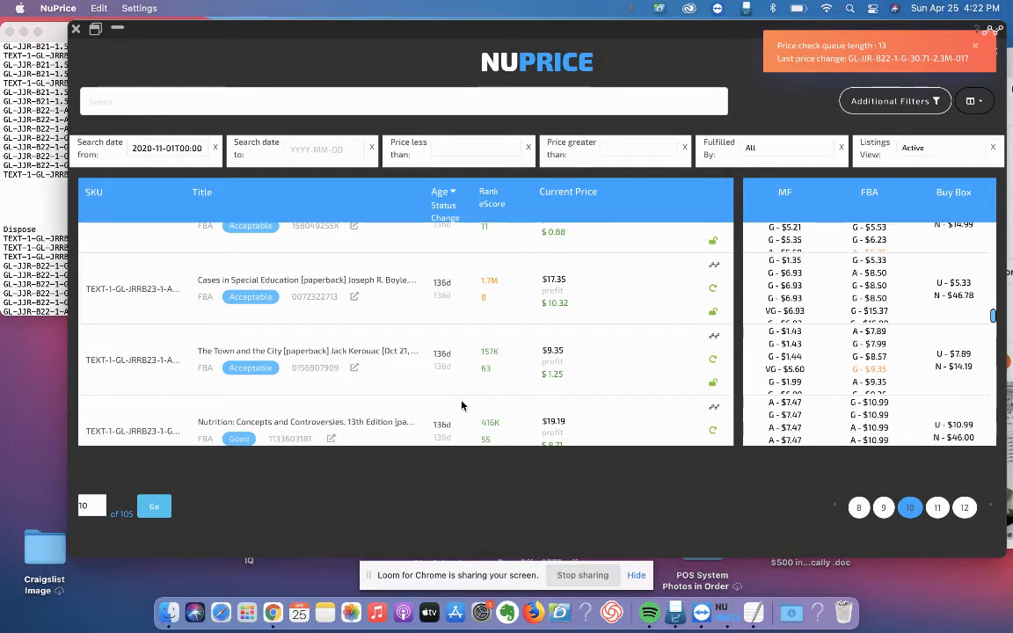
{"action": "left_click", "coordinate": [882, 335]}
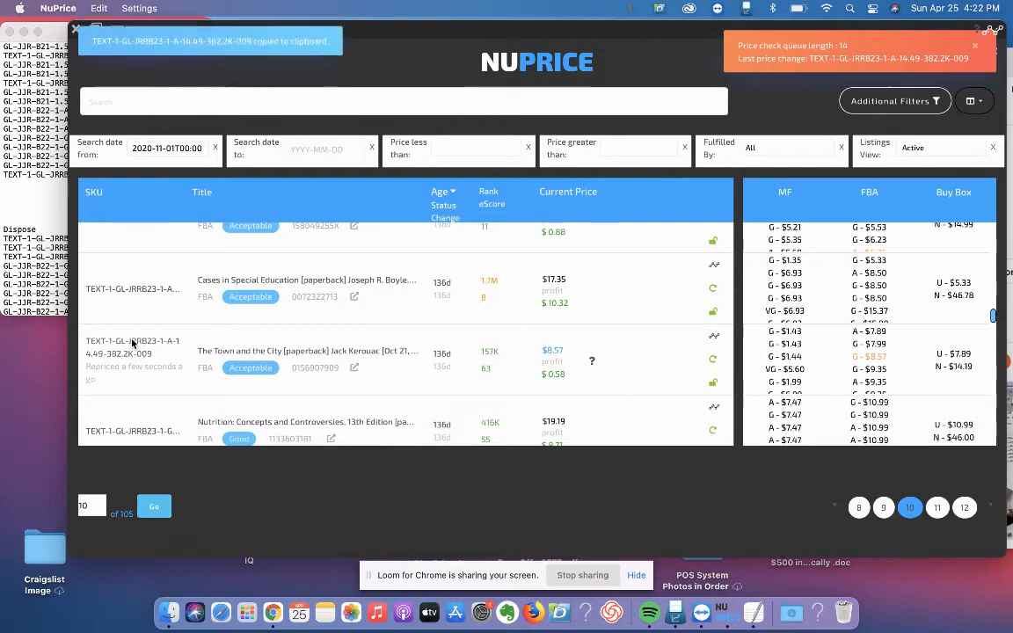
Step: Add the copied SKU of The Town and the City directly under the Dispose heading in TextEdit
{"action": "left_click", "coordinate": [44, 226]}
{"action": "double_click", "coordinate": [44, 226]}
{"action": "left_click", "coordinate": [44, 226]}
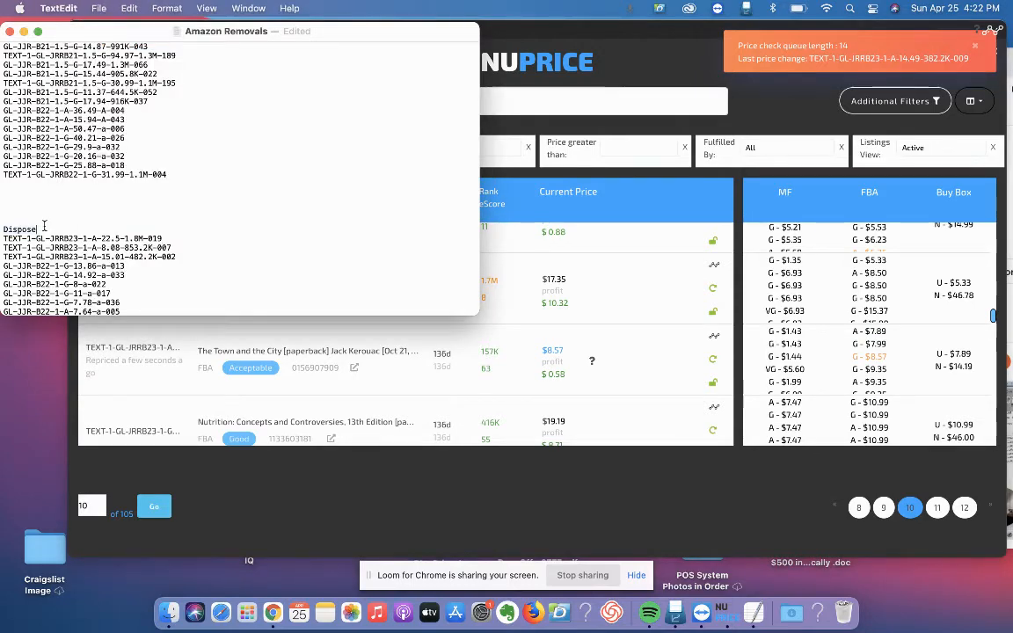
{"action": "key", "text": "Return"}
{"action": "key", "text": "super+v"}
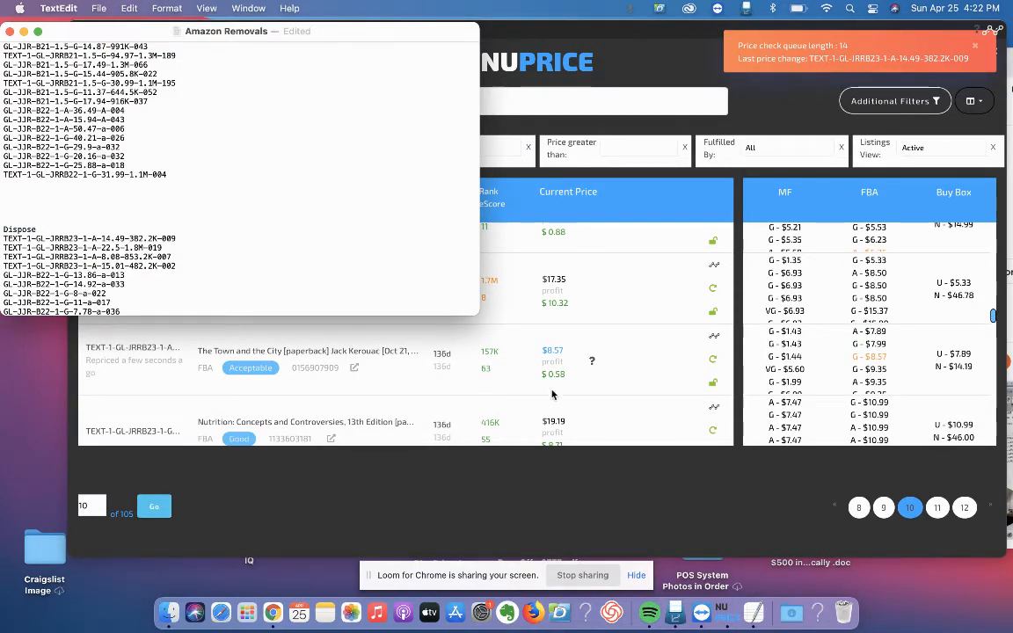
Step: Back in NuPrice, review the FBA offers on Nutrition: Concepts and Controversies and copy its SKU, TEXT-1-GL-JRRB23-1-G-42.5-456.4K-035
{"action": "left_click", "coordinate": [501, 356]}
{"action": "scroll", "coordinate": [574, 399], "scroll_direction": "down", "scroll_amount": 1}
{"action": "scroll", "coordinate": [573, 399], "scroll_direction": "down", "scroll_amount": 1}
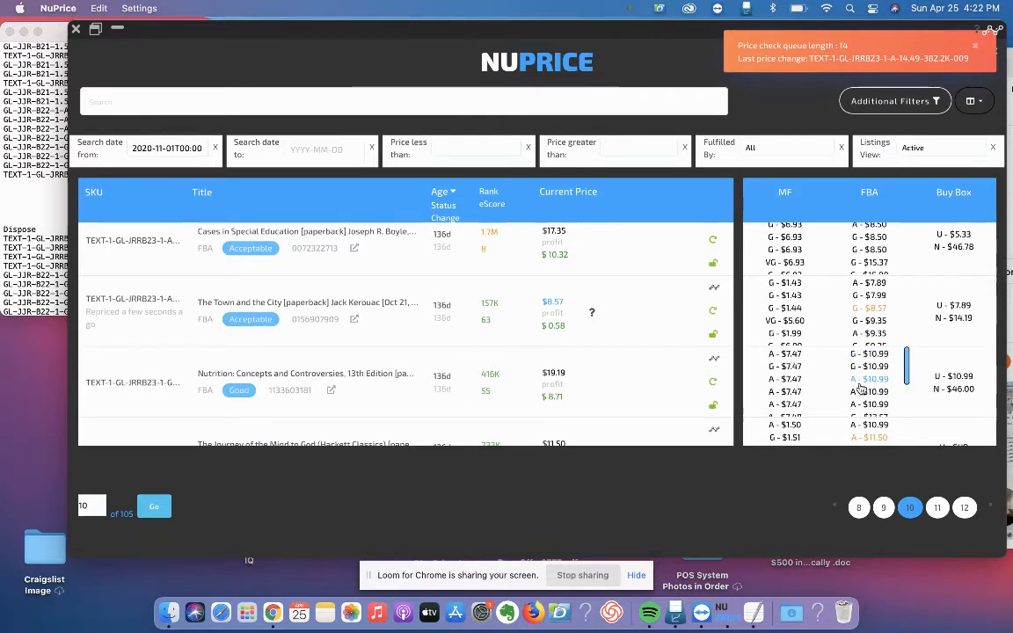
{"action": "scroll", "coordinate": [860, 378], "scroll_direction": "down", "scroll_amount": 2}
{"action": "scroll", "coordinate": [861, 389], "scroll_direction": "down", "scroll_amount": 1}
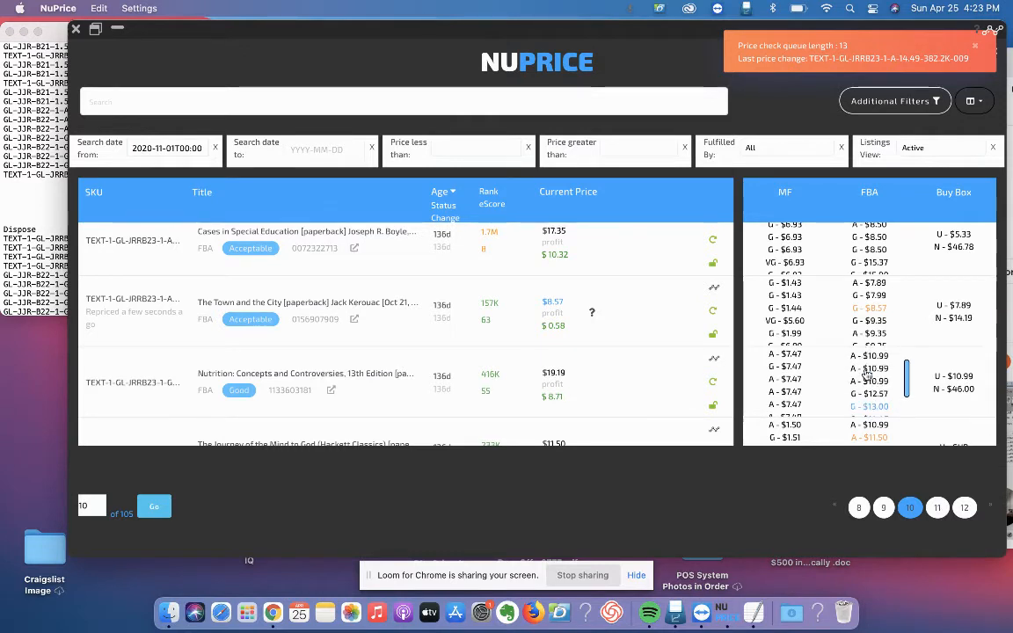
{"action": "scroll", "coordinate": [867, 373], "scroll_direction": "up", "scroll_amount": 3}
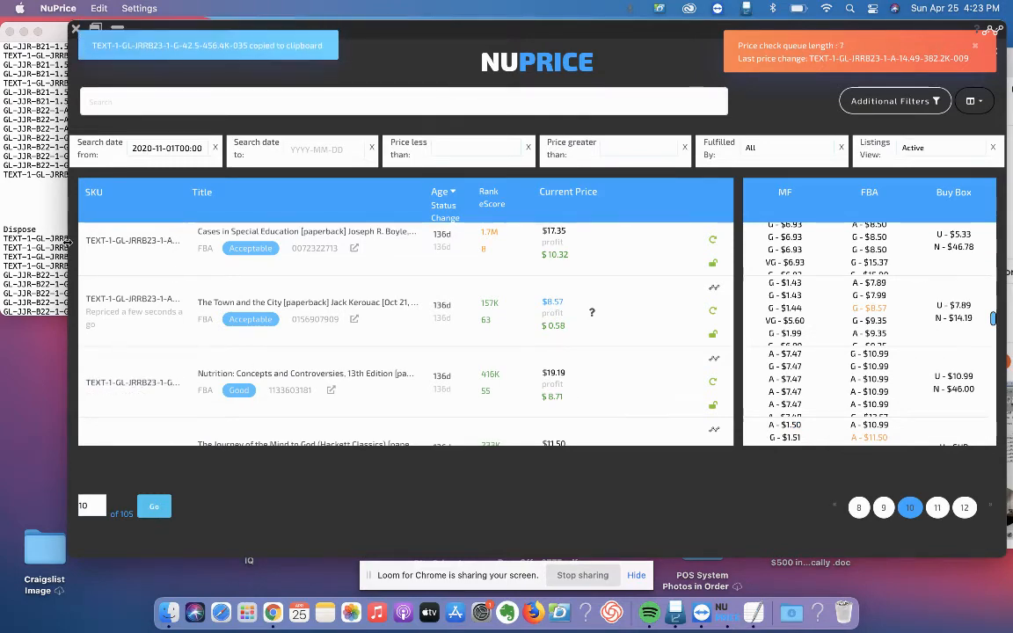
Step: Add the copied Nutrition SKU at the end of the Remove list in TextEdit
{"action": "left_click", "coordinate": [25, 181]}
{"action": "scroll", "coordinate": [23, 186], "scroll_direction": "up", "scroll_amount": 5}
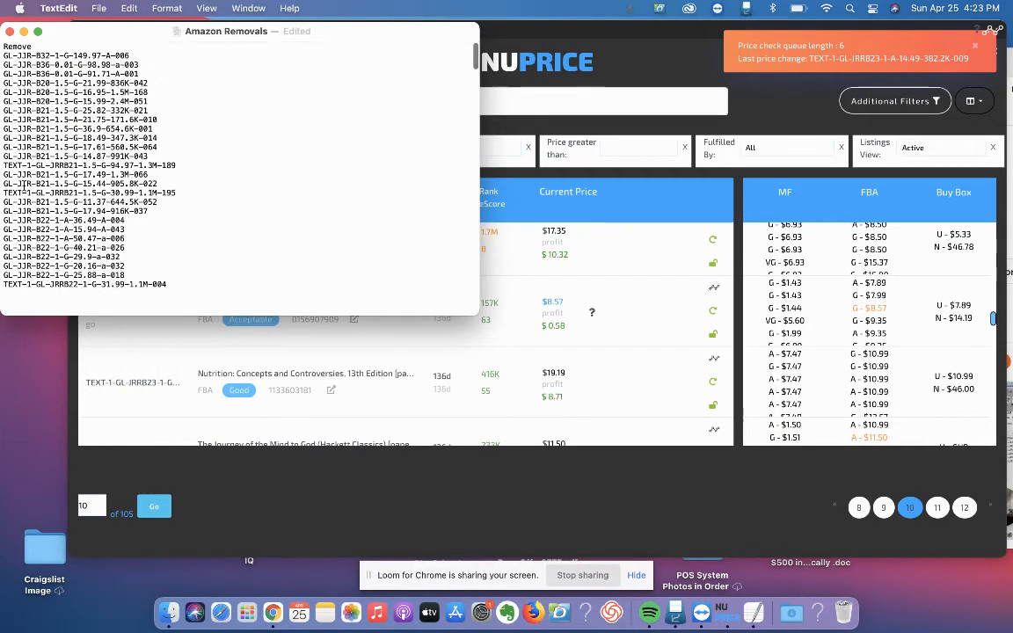
{"action": "scroll", "coordinate": [24, 185], "scroll_direction": "down", "scroll_amount": 3}
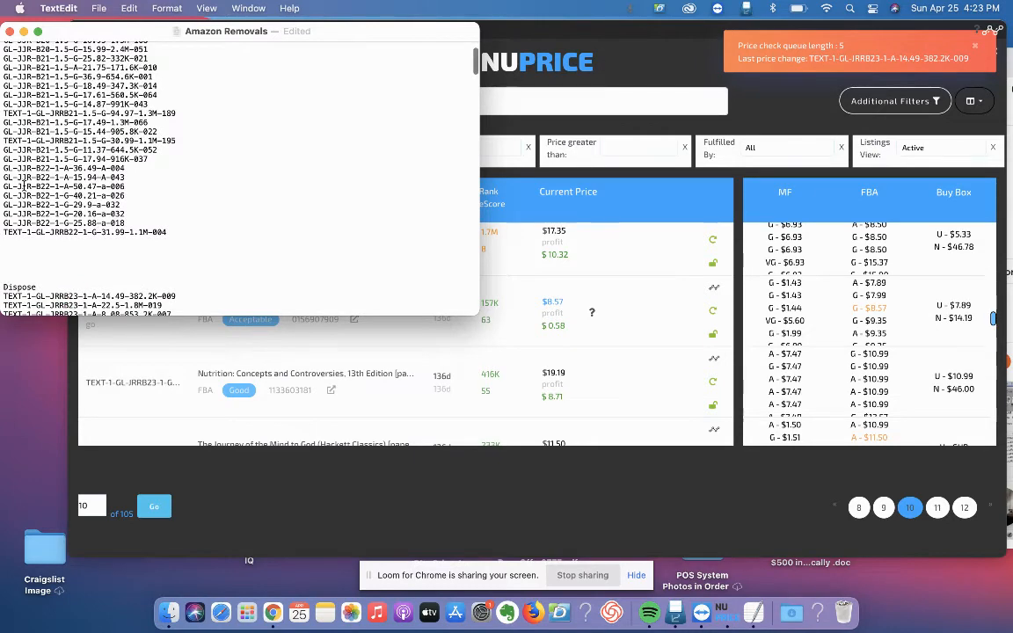
{"action": "key", "text": "super+v"}
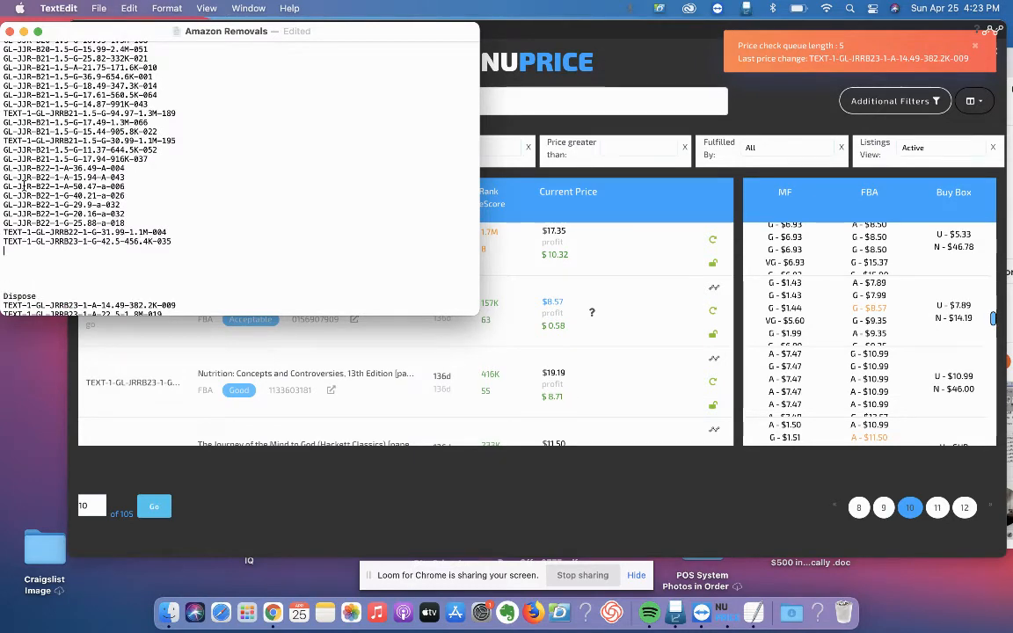
Step: In NuPrice, reprice The Journey of the Mind to God to the $10.99 FBA offer and copy its SKU
{"action": "left_click", "coordinate": [626, 368]}
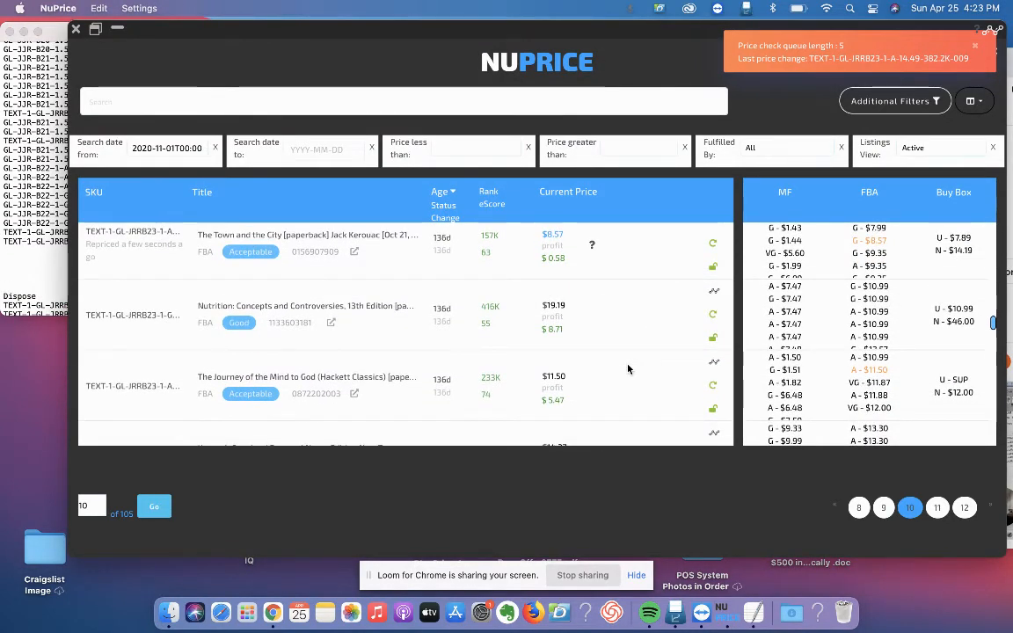
{"action": "scroll", "coordinate": [628, 369], "scroll_direction": "down", "scroll_amount": 1}
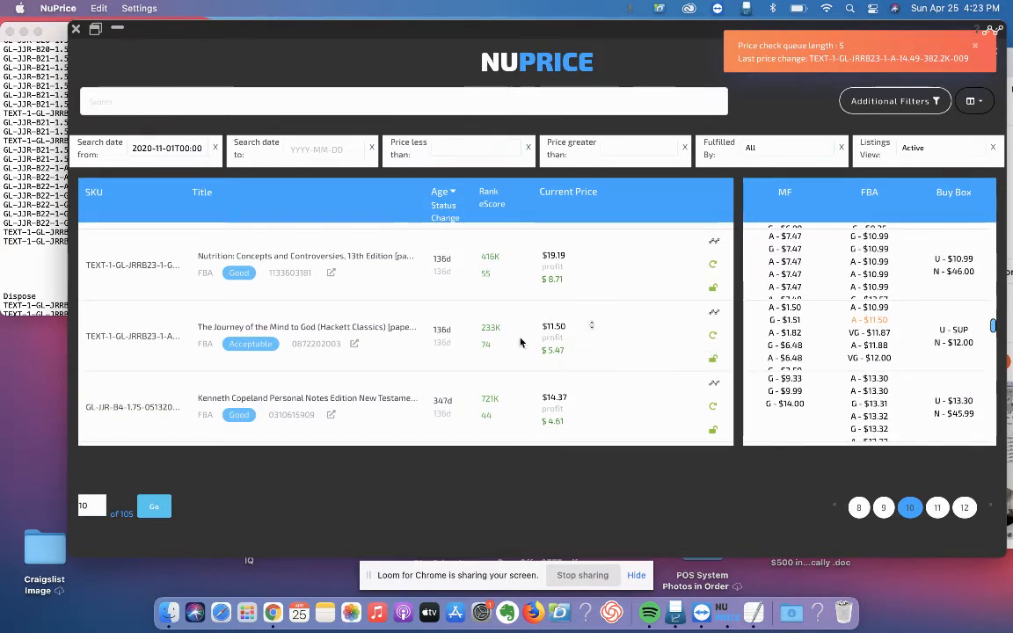
{"action": "left_click", "coordinate": [877, 308]}
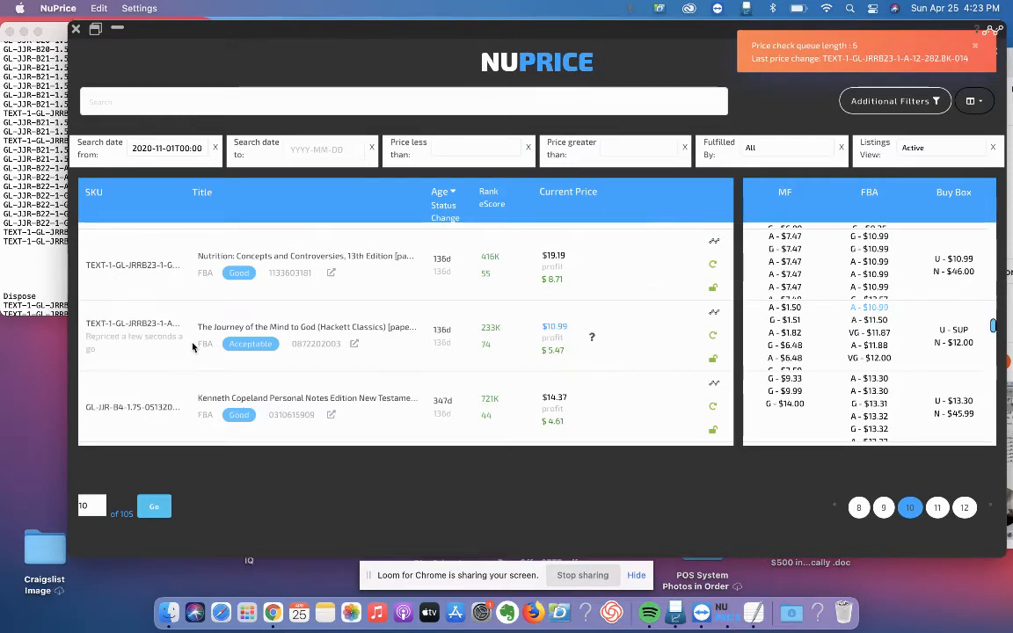
Step: Add the SKU TEXT-1-GL-JRRB23-1-A-12-282.8K-014 directly under the Give it a chance heading in TextEdit
{"action": "left_click", "coordinate": [44, 281]}
{"action": "scroll", "coordinate": [44, 286], "scroll_direction": "down", "scroll_amount": 10}
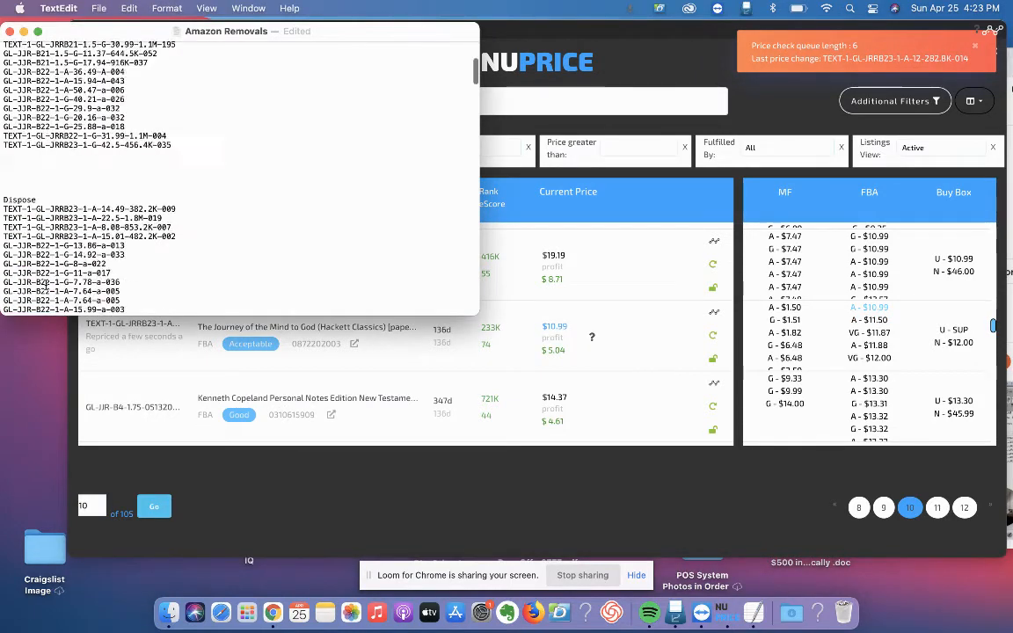
{"action": "scroll", "coordinate": [45, 283], "scroll_direction": "down", "scroll_amount": 10}
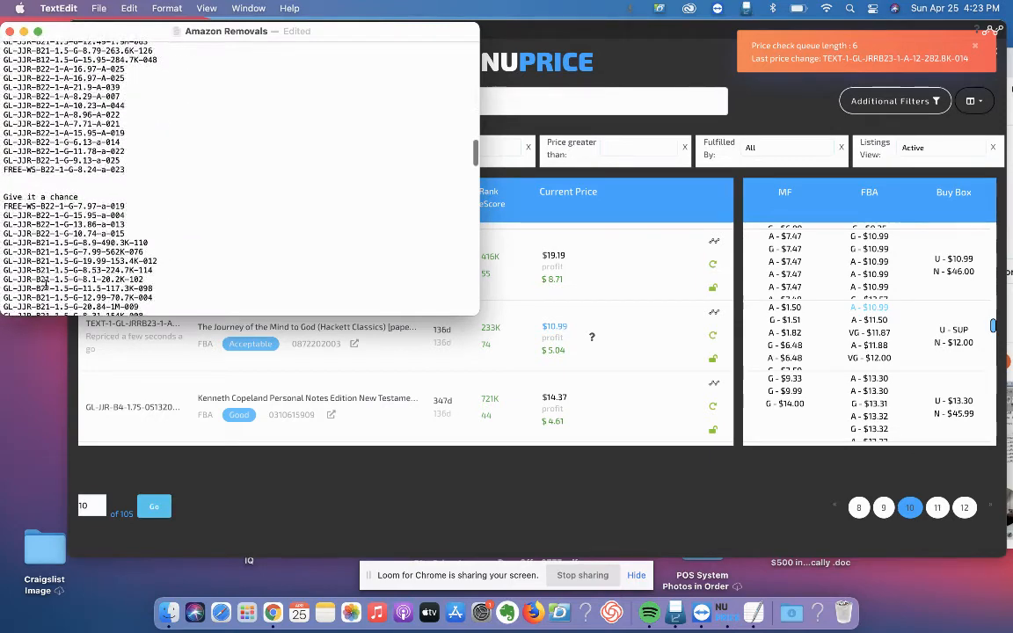
{"action": "key", "text": "Return"}
{"action": "type", "text": "TEXT-1-GL-JRRB23-1-A-12-282.8K-014"}
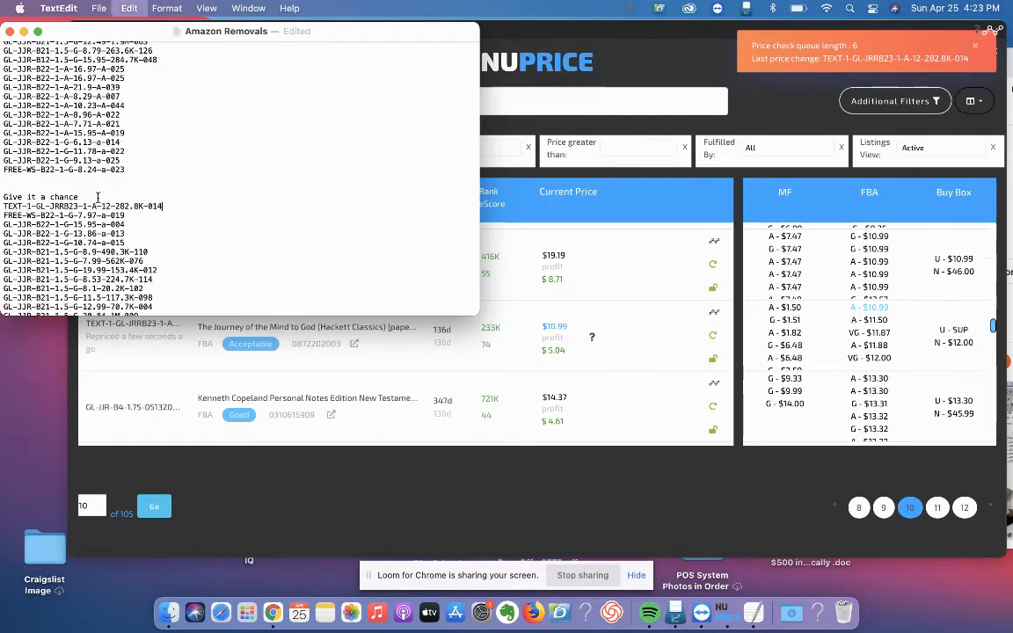
Step: Switch back to NuPrice and reprice the Kenneth Copeland Personal Notes Edition New Testament to the $13.30 FBA offer
{"action": "left_click", "coordinate": [593, 417]}
{"action": "scroll", "coordinate": [593, 419], "scroll_direction": "down", "scroll_amount": 2}
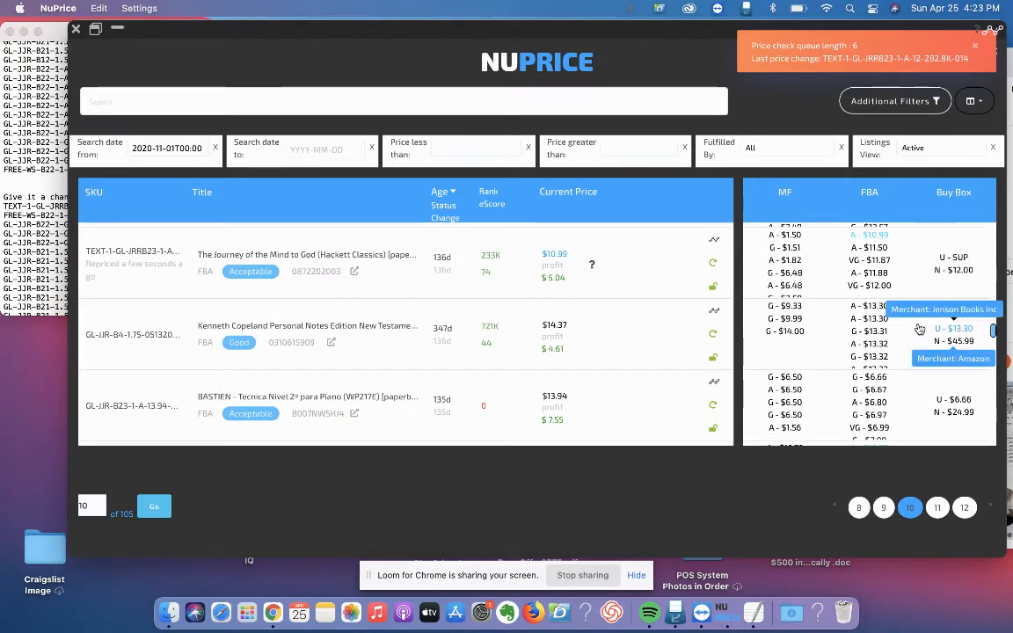
{"action": "left_click", "coordinate": [875, 308]}
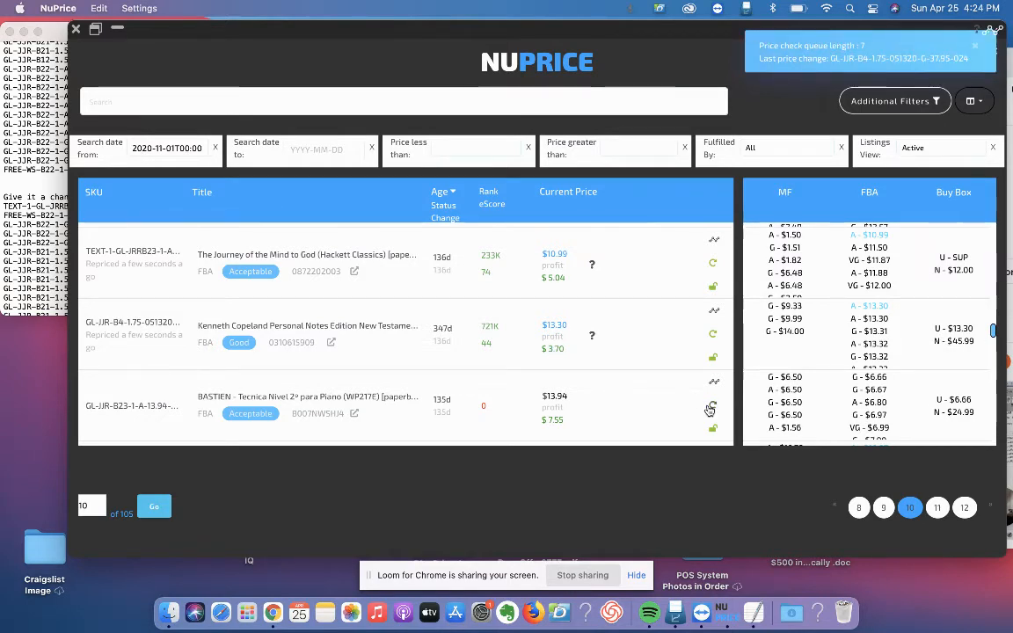
Step: Check the price history graph of BASTIEN - Tecnica Nivel 2º para Piano and copy its SKU
{"action": "scroll", "coordinate": [710, 410], "scroll_direction": "down", "scroll_amount": 2}
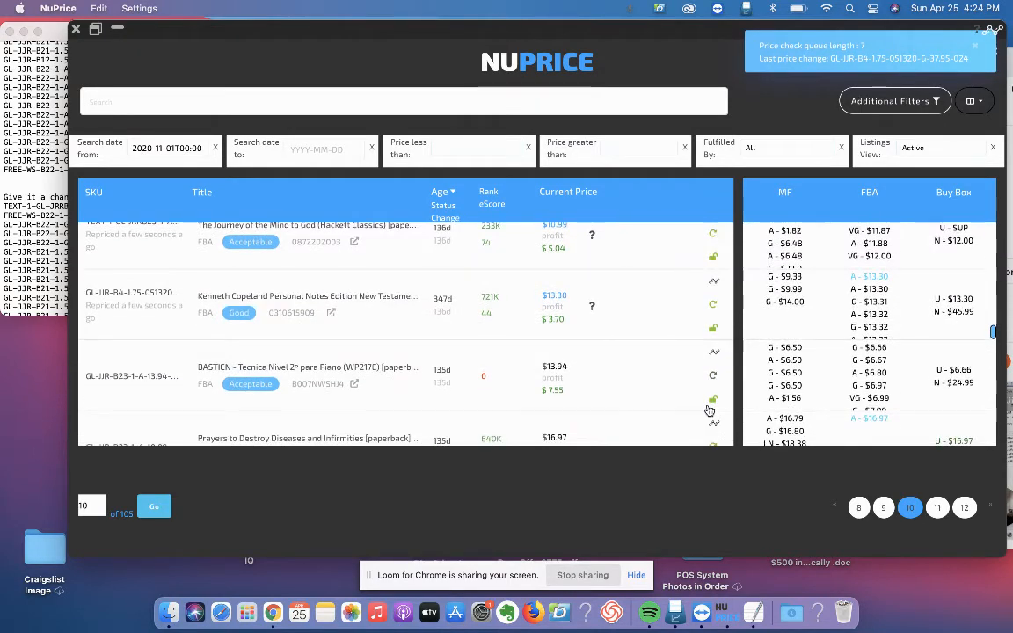
{"action": "scroll", "coordinate": [710, 409], "scroll_direction": "down", "scroll_amount": 1}
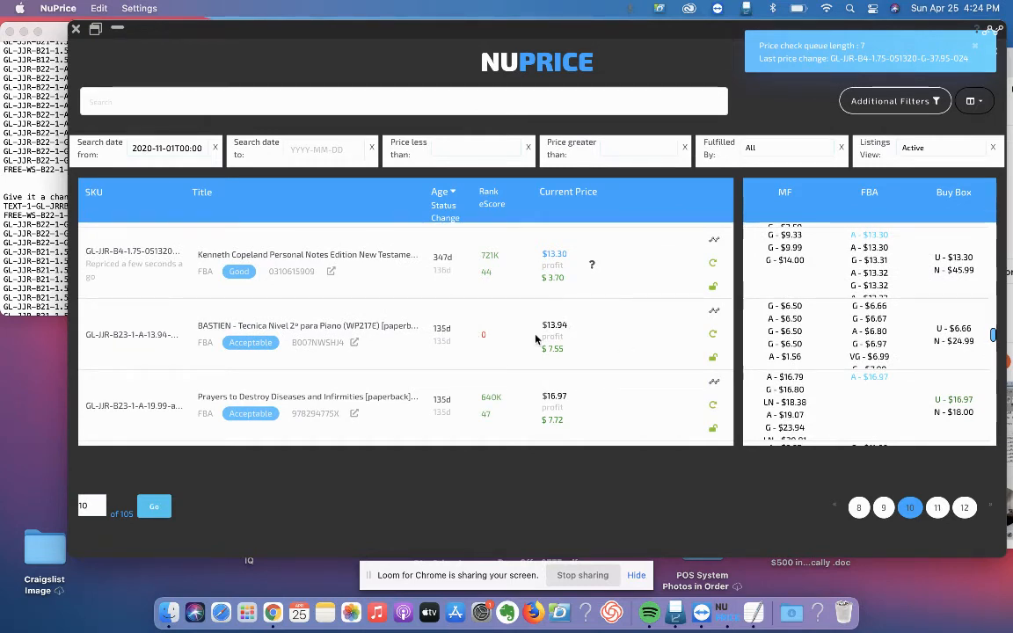
{"action": "mouse_move", "coordinate": [720, 314]}
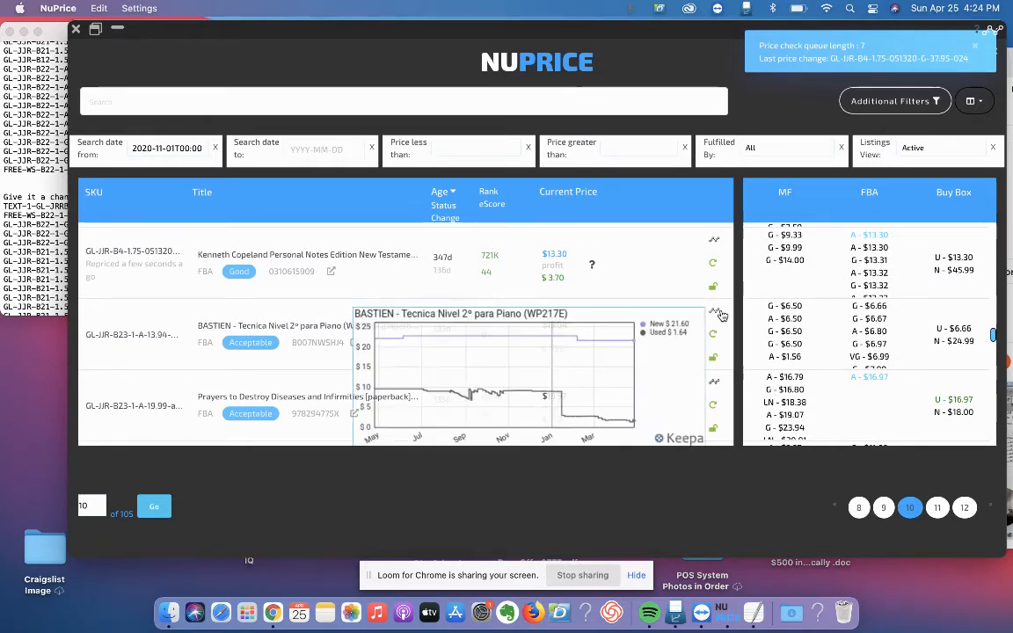
{"action": "left_click", "coordinate": [138, 334]}
Step: Add the SKU GL-JJR-B23-1-A-13.94-a-014 at the end of the Dispose list in TextEdit
{"action": "left_click", "coordinate": [37, 178]}
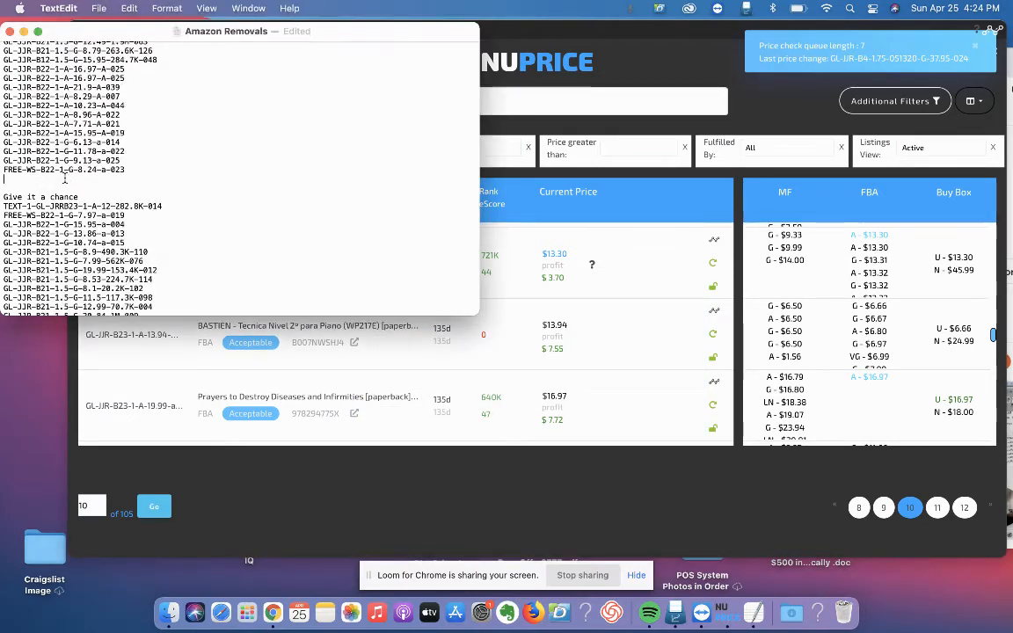
{"action": "type", "text": "GL-JJR-B23-1-A-13.94-a-014"}
{"action": "key", "text": "Return"}
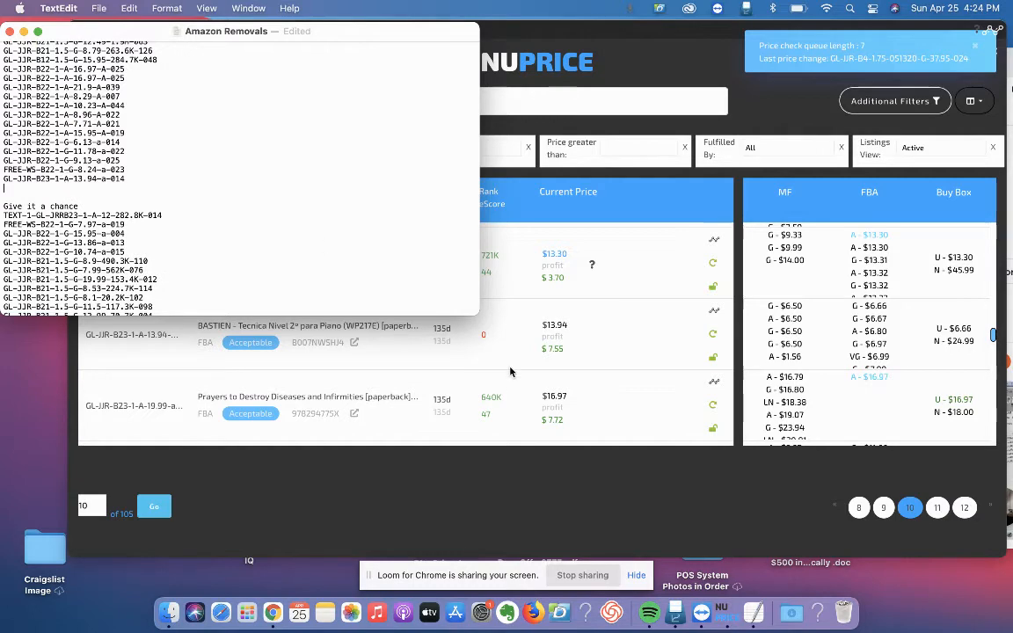
Step: Copy the Prayers to Destroy Diseases and Infirmities SKU, GL-JJR-B23-1-A-19.99-a-036, from NuPrice and add it at the end of the Remove list in TextEdit
{"action": "left_click", "coordinate": [618, 397]}
{"action": "scroll", "coordinate": [618, 396], "scroll_direction": "down", "scroll_amount": 2}
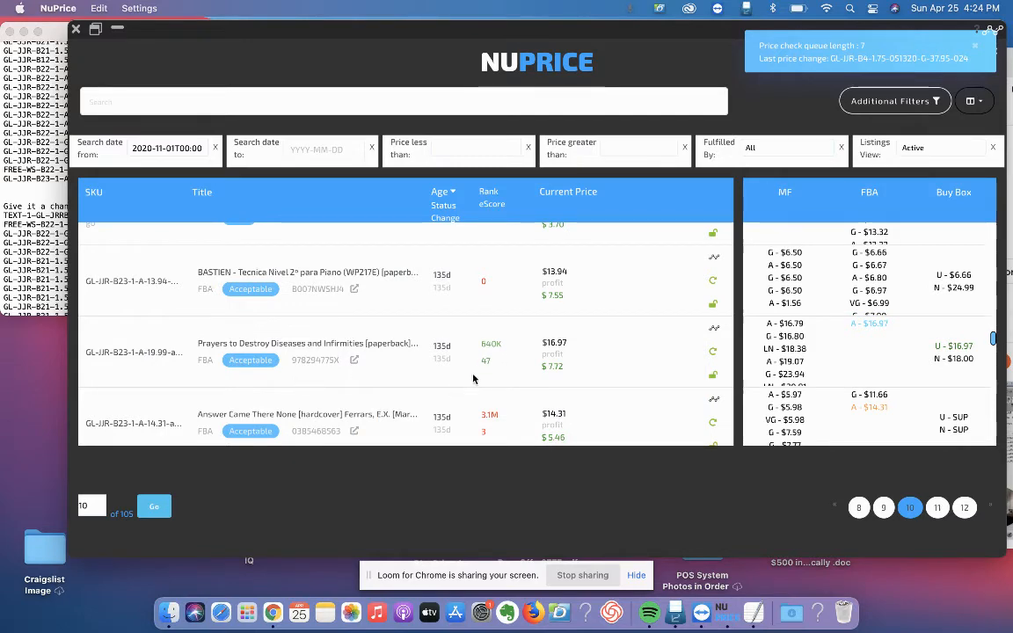
{"action": "scroll", "coordinate": [473, 379], "scroll_direction": "down", "scroll_amount": 1}
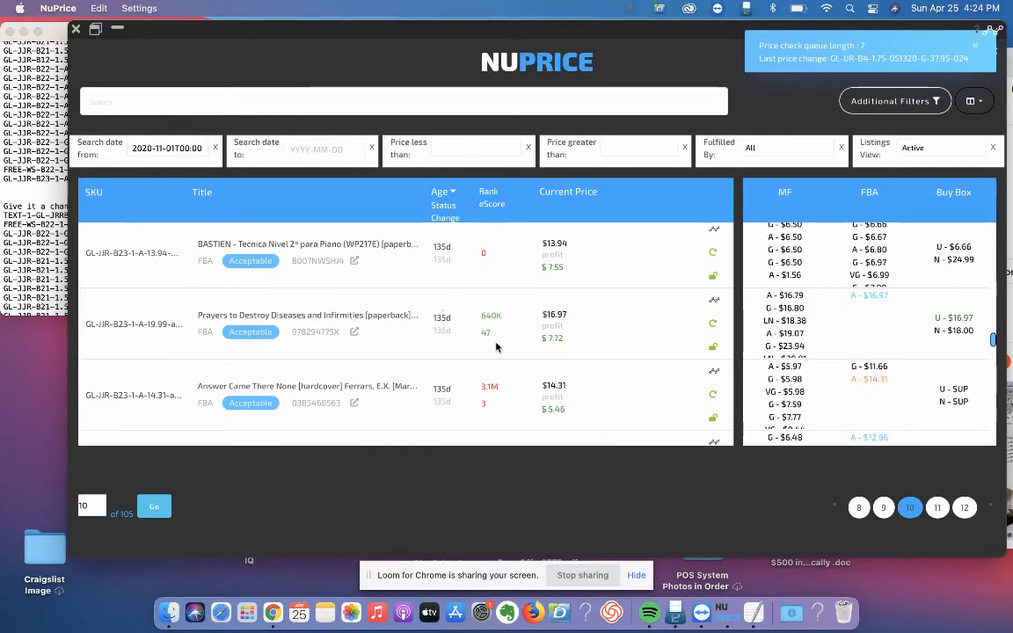
{"action": "left_click", "coordinate": [31, 176]}
{"action": "scroll", "coordinate": [29, 174], "scroll_direction": "up", "scroll_amount": 10}
{"action": "scroll", "coordinate": [29, 174], "scroll_direction": "up", "scroll_amount": 10}
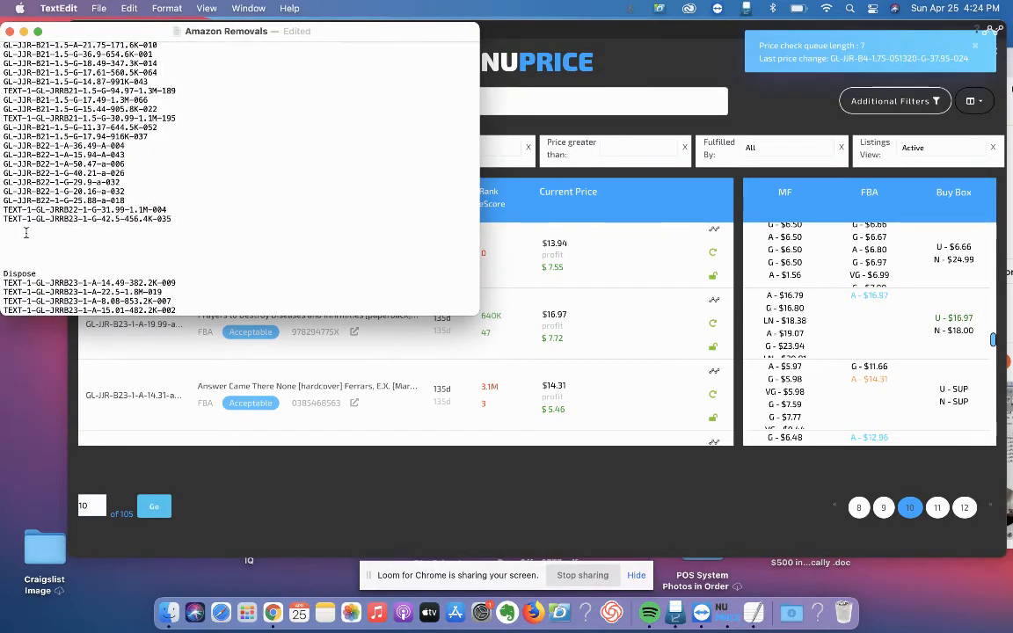
{"action": "type", "text": "GL-JJR-B23-1-A-19.99-a-036"}
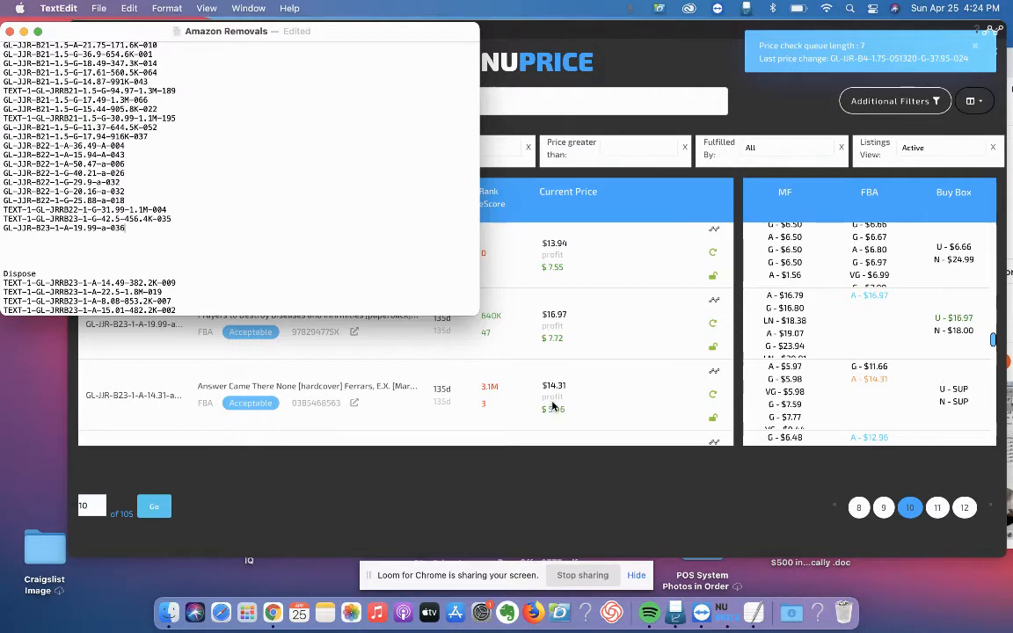
Step: Copy the Answer Came There None SKU, GL-JJR-B23-1-A-14.31-a-006, from NuPrice and add it at the start of the Dispose list in TextEdit
{"action": "left_click", "coordinate": [561, 341]}
{"action": "mouse_move", "coordinate": [714, 296]}
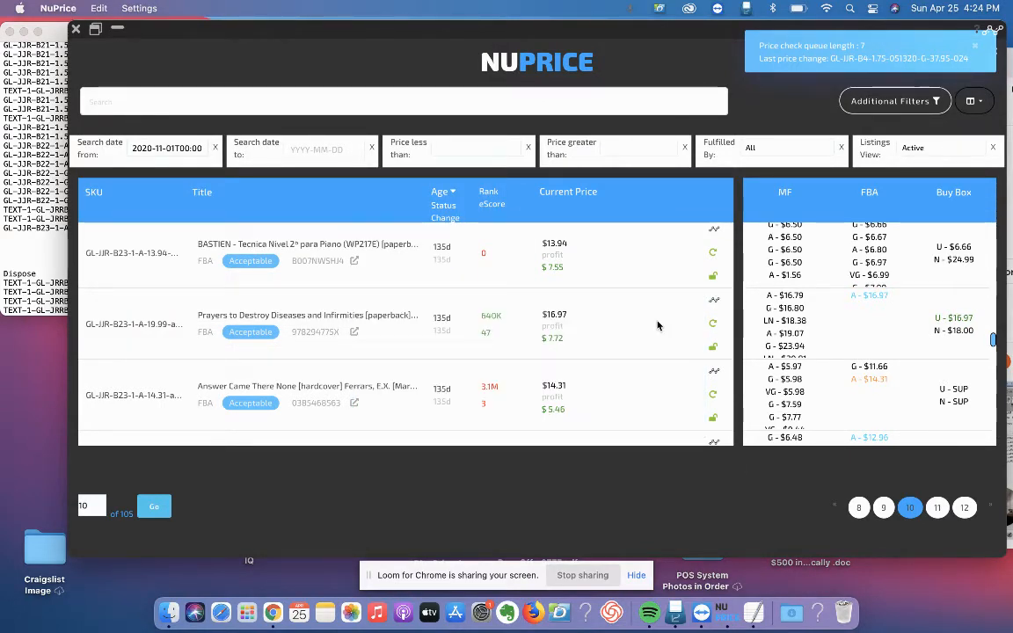
{"action": "scroll", "coordinate": [666, 370], "scroll_direction": "down", "scroll_amount": 1}
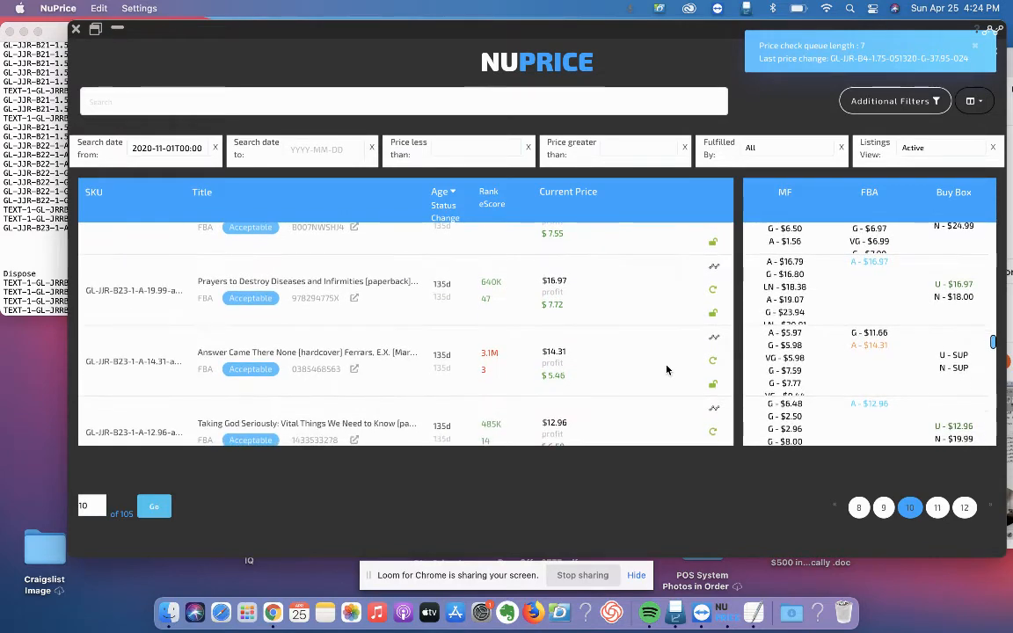
{"action": "left_click", "coordinate": [121, 364]}
{"action": "left_click", "coordinate": [40, 263]}
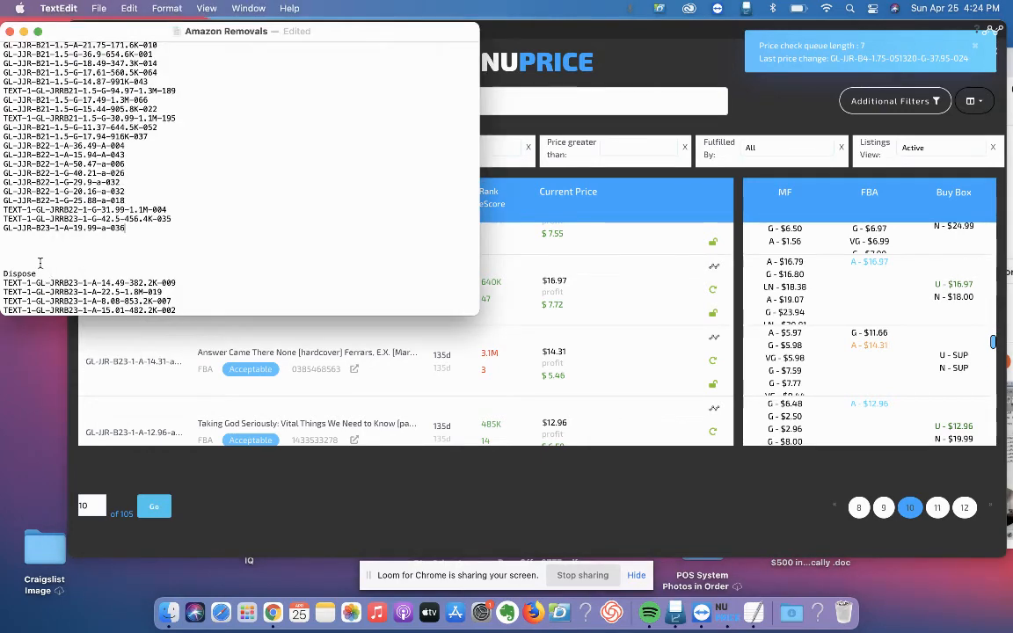
{"action": "key", "text": "Return"}
{"action": "key", "text": "super+v"}
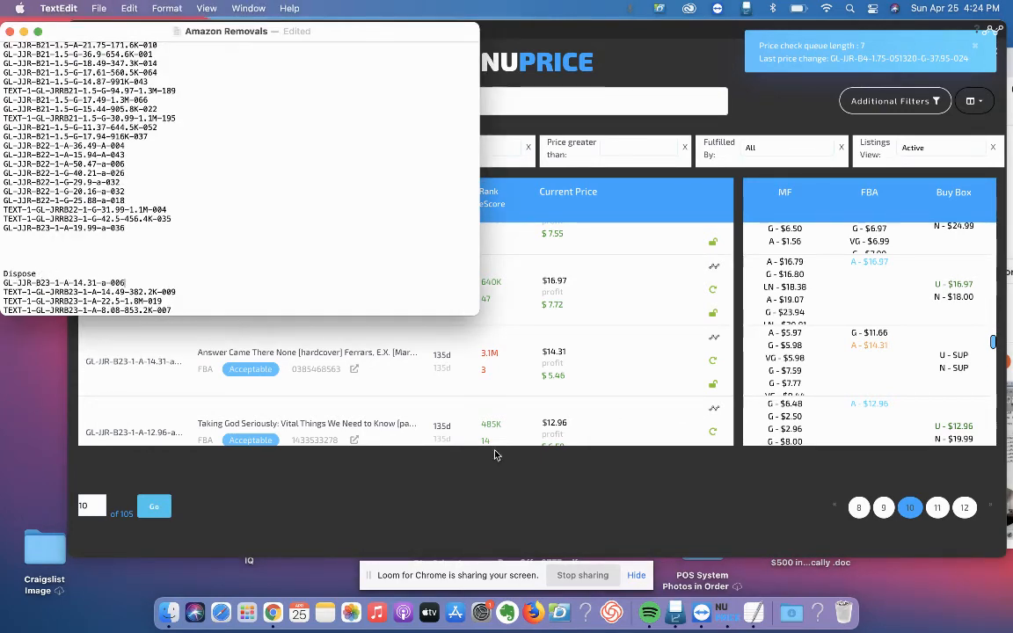
Step: Copy the Taking God Seriously SKU, GL-JJR-B23-1-A-12.96-a-033, from NuPrice and add it at the start of the Dispose list in TextEdit
{"action": "left_click", "coordinate": [655, 390]}
{"action": "scroll", "coordinate": [655, 390], "scroll_direction": "down", "scroll_amount": 3}
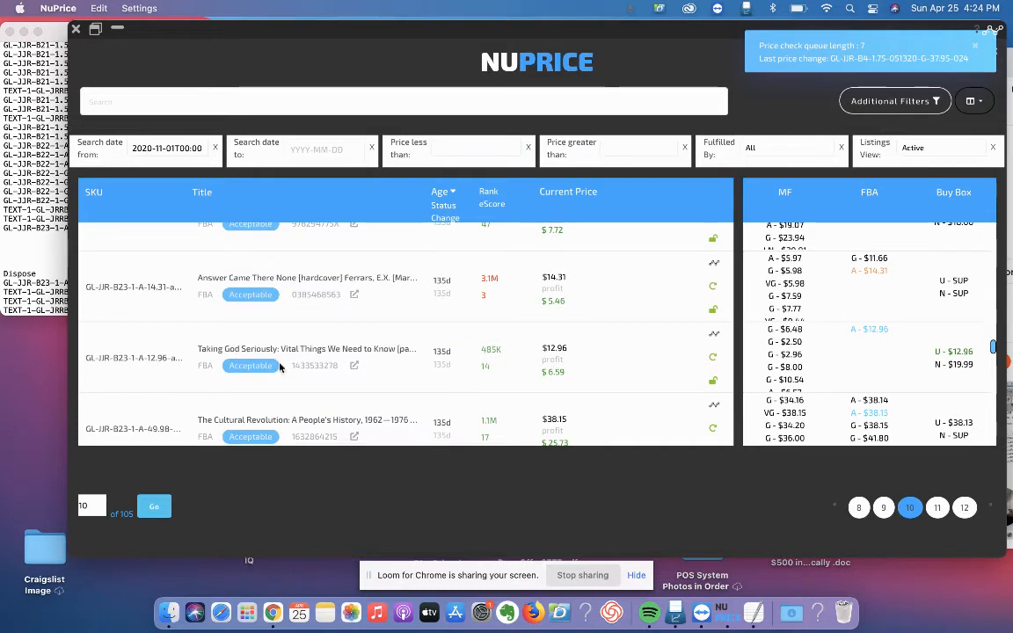
{"action": "left_click", "coordinate": [106, 354]}
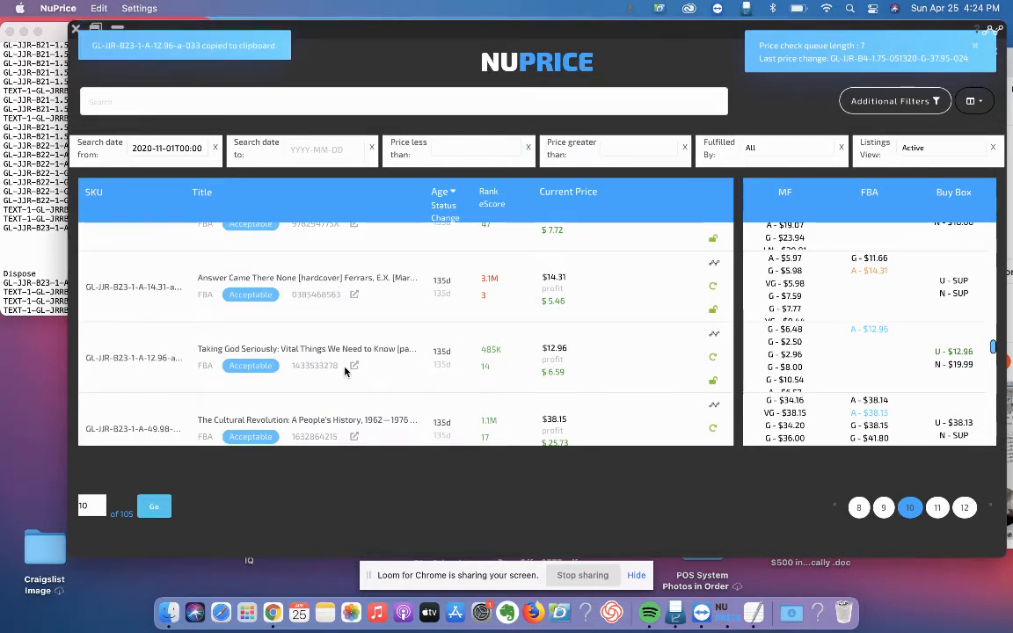
{"action": "left_click", "coordinate": [43, 269]}
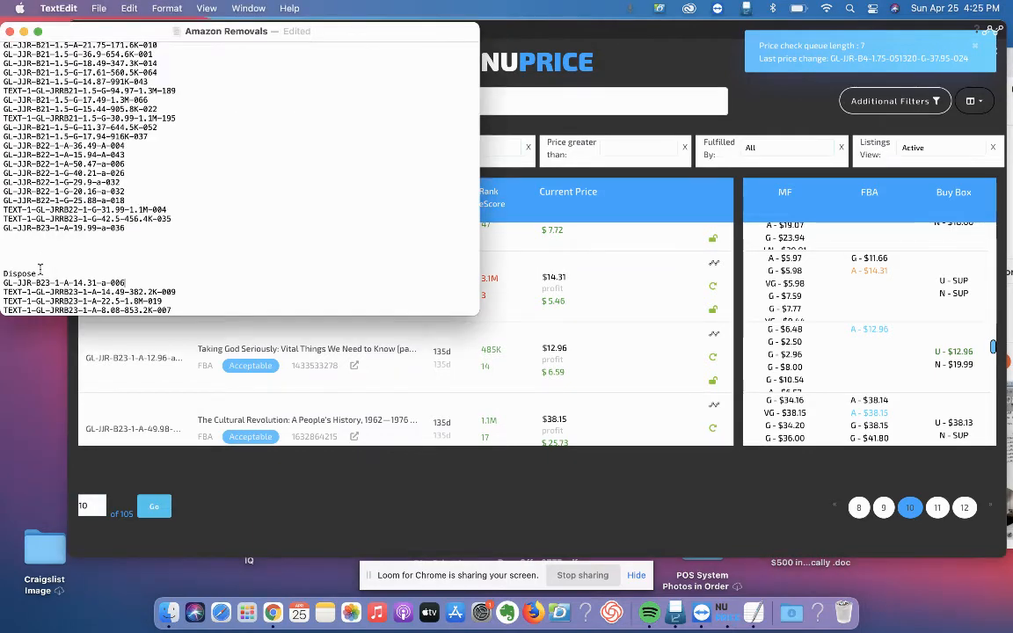
{"action": "key", "text": "Return"}
{"action": "key", "text": "super+v"}
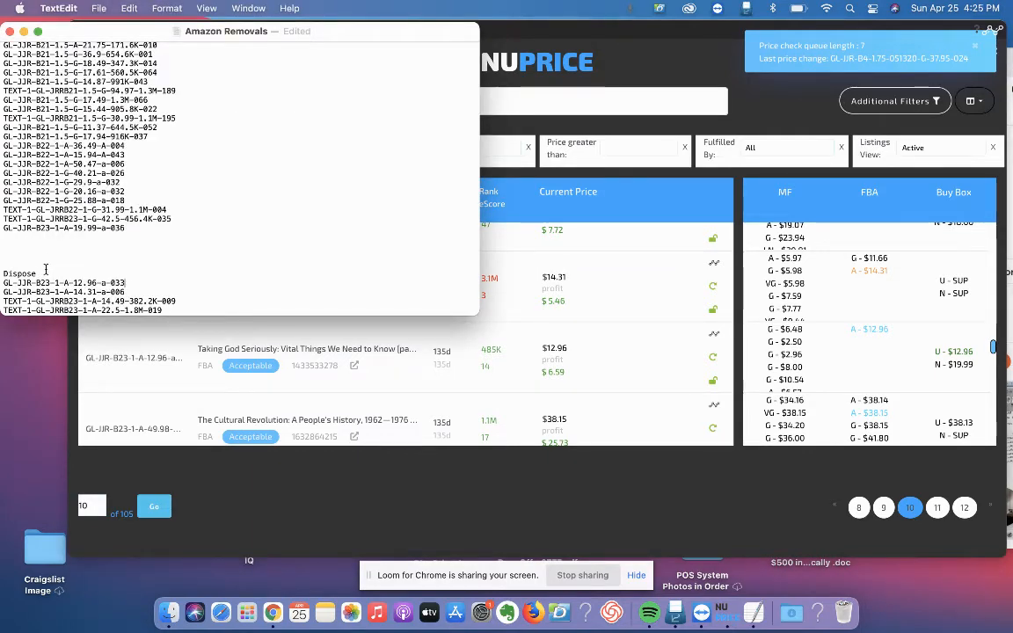
Step: Check the price history graph of The Cultural Revolution in NuPrice and add its SKU, GL-JJR-B23-1-A-49.98-a-021, at the end of the Remove list in TextEdit
{"action": "left_click", "coordinate": [662, 450]}
{"action": "scroll", "coordinate": [562, 345], "scroll_direction": "down", "scroll_amount": 2}
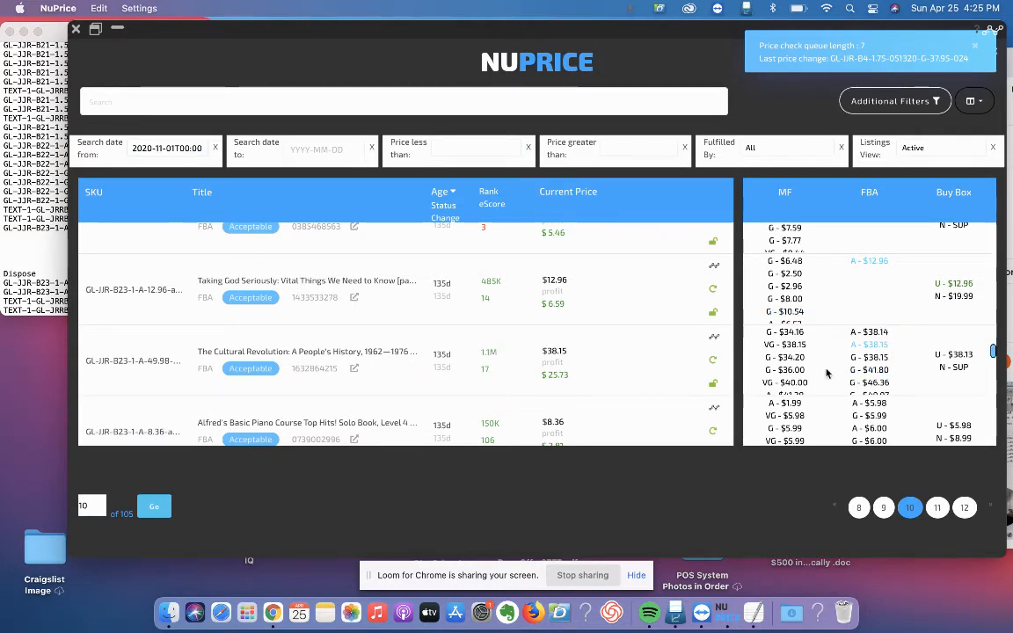
{"action": "mouse_move", "coordinate": [714, 337]}
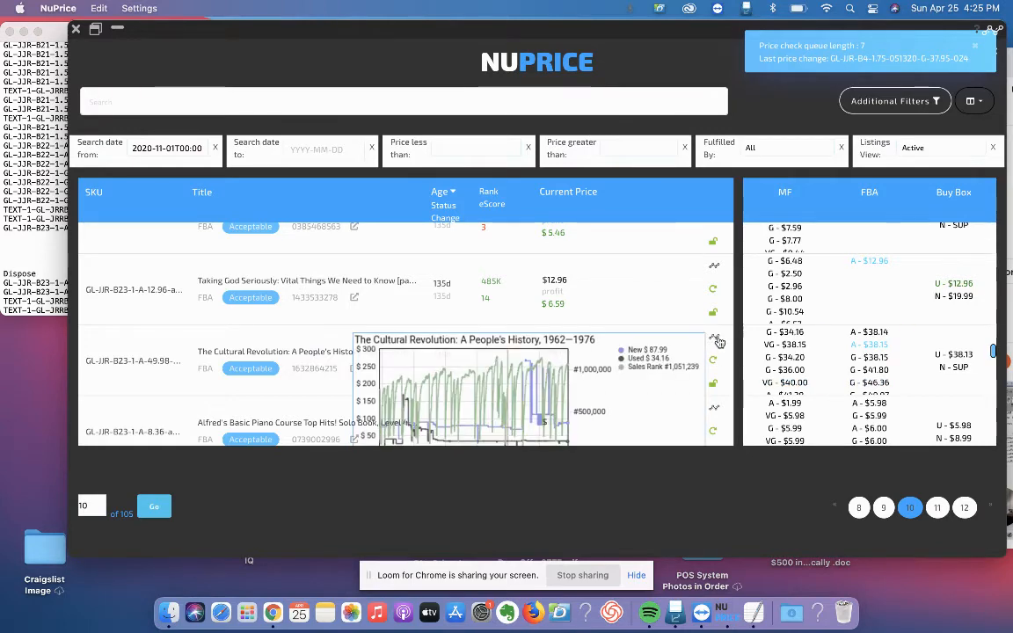
{"action": "scroll", "coordinate": [642, 356], "scroll_direction": "down", "scroll_amount": 1}
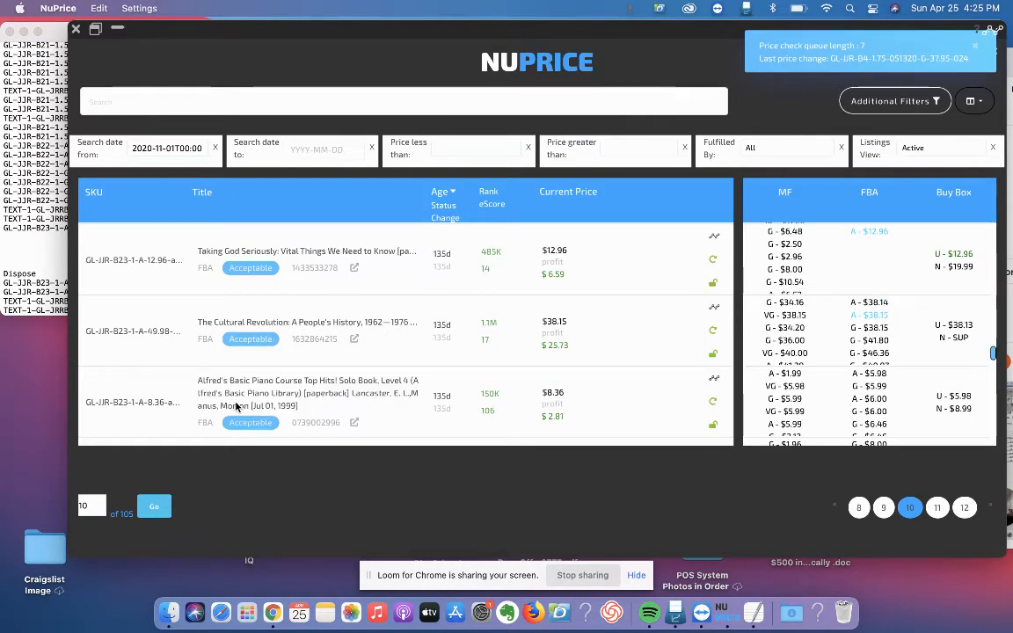
{"action": "left_click", "coordinate": [121, 322]}
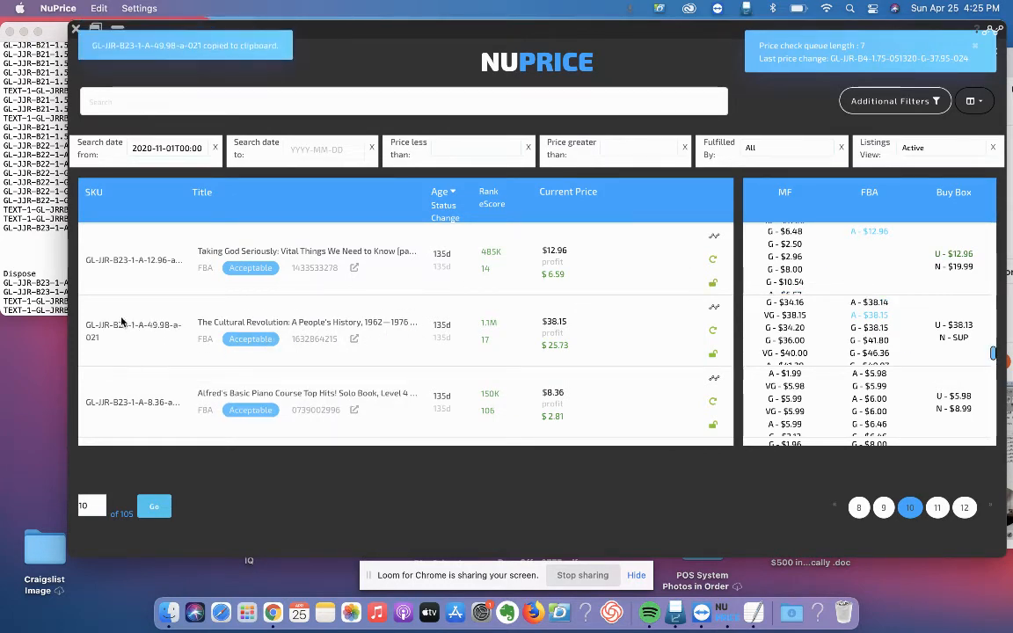
{"action": "left_click", "coordinate": [32, 232]}
{"action": "double_click", "coordinate": [31, 236]}
{"action": "key", "text": "super+v"}
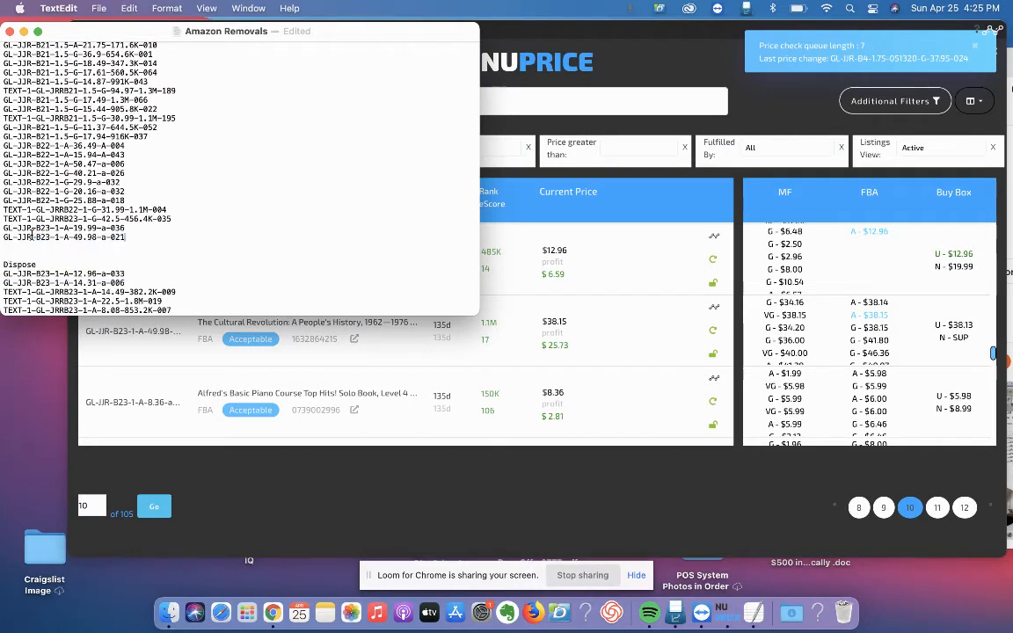
Step: Copy the Alfred's Basic Piano Course Top Hits SKU, GL-JJR-B23-1-A-8.36-a-016, from NuPrice and add it at the start of the Dispose list in TextEdit
{"action": "left_click", "coordinate": [650, 402]}
{"action": "scroll", "coordinate": [650, 402], "scroll_direction": "down", "scroll_amount": 2}
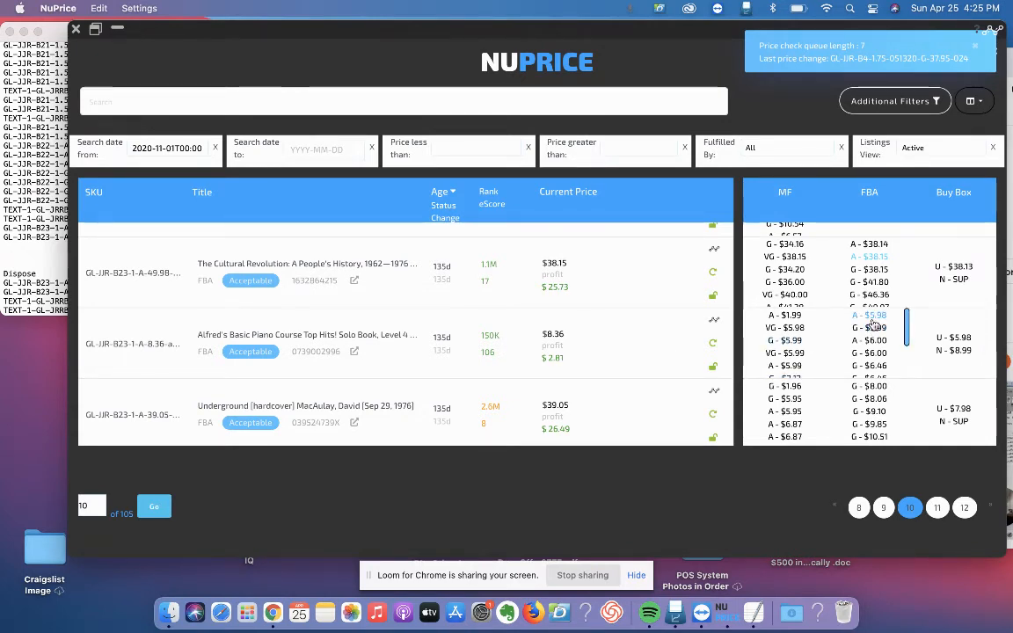
{"action": "mouse_move", "coordinate": [961, 351]}
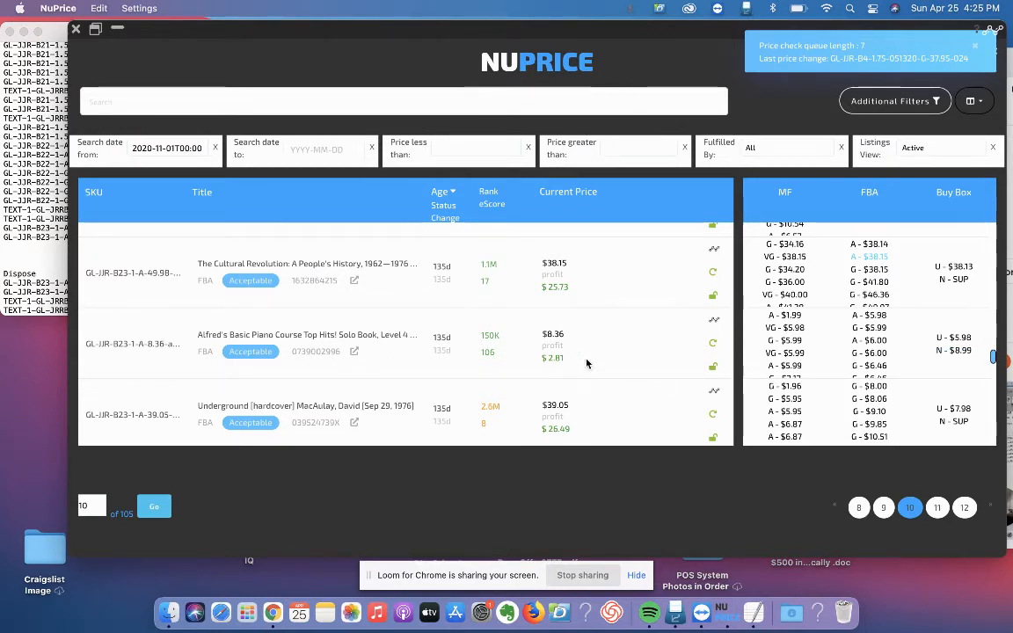
{"action": "left_click", "coordinate": [155, 345]}
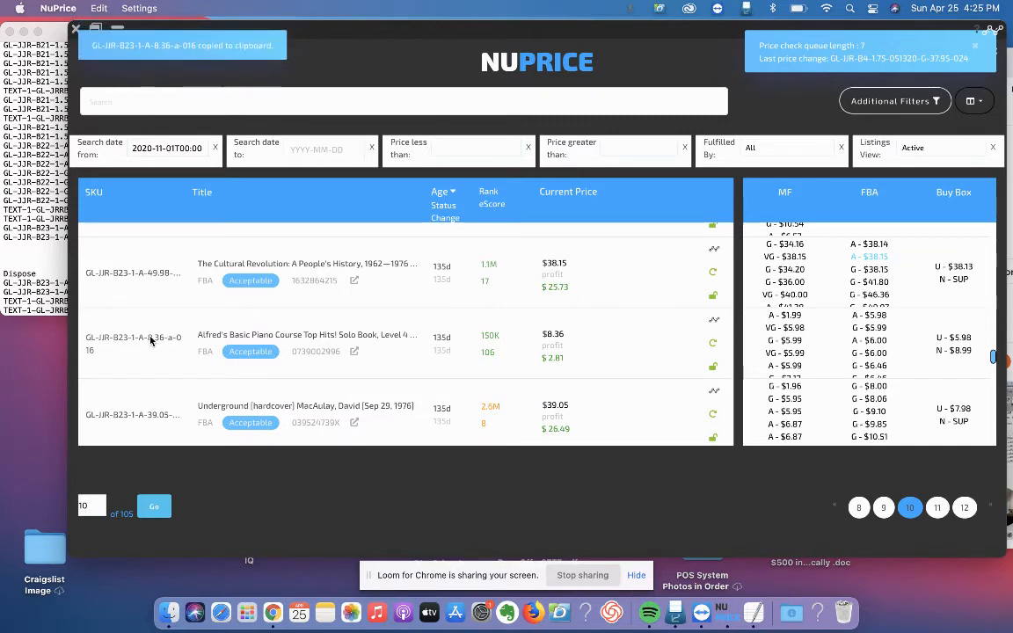
{"action": "left_click", "coordinate": [41, 251]}
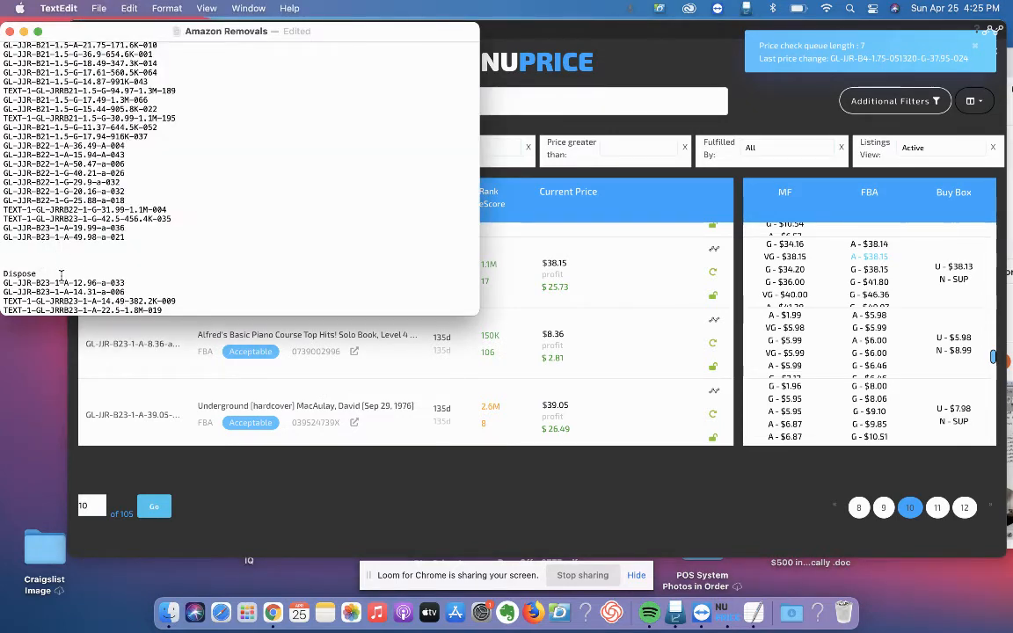
{"action": "left_click", "coordinate": [59, 266]}
{"action": "left_click", "coordinate": [47, 276]}
{"action": "key", "text": "Return"}
{"action": "key", "text": "cmd+v"}
Step: Copy the Underground hardcover SKU, GL-JJR-B23-1-A-39.05-a-002, from NuPrice and add it at the start of the Dispose list in TextEdit
{"action": "left_click", "coordinate": [621, 359]}
{"action": "scroll", "coordinate": [621, 359], "scroll_direction": "down", "scroll_amount": 3}
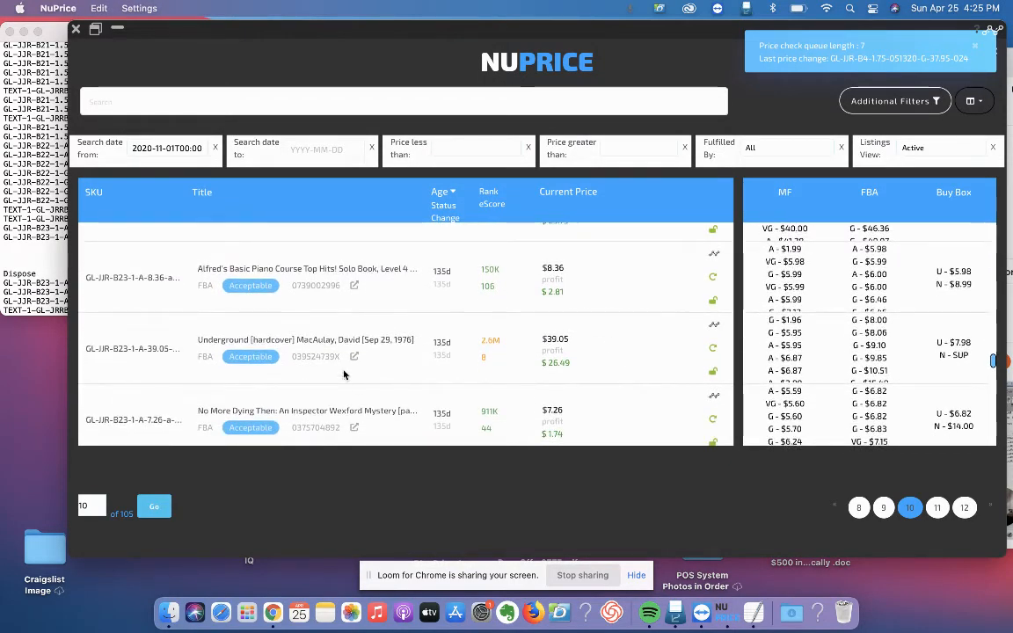
{"action": "left_click", "coordinate": [138, 343]}
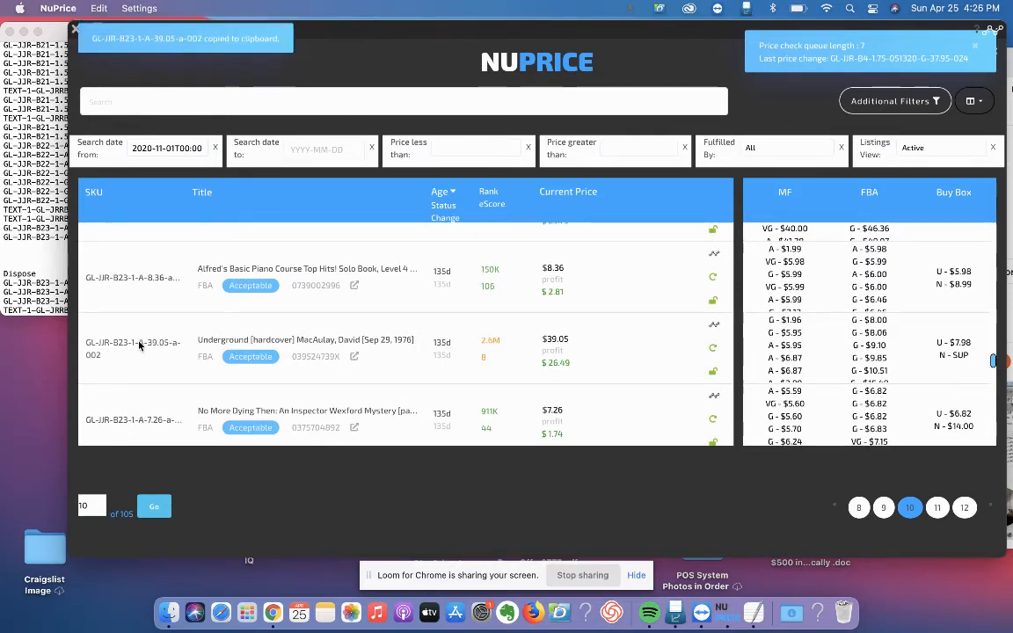
{"action": "left_click", "coordinate": [43, 271]}
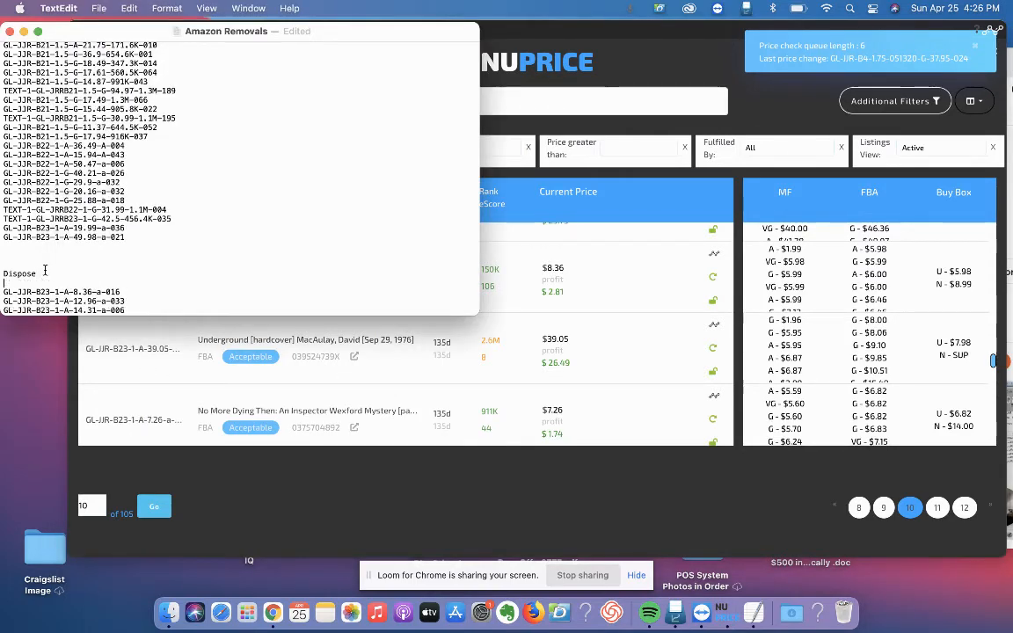
{"action": "key", "text": "Return"}
{"action": "key", "text": "super+v"}
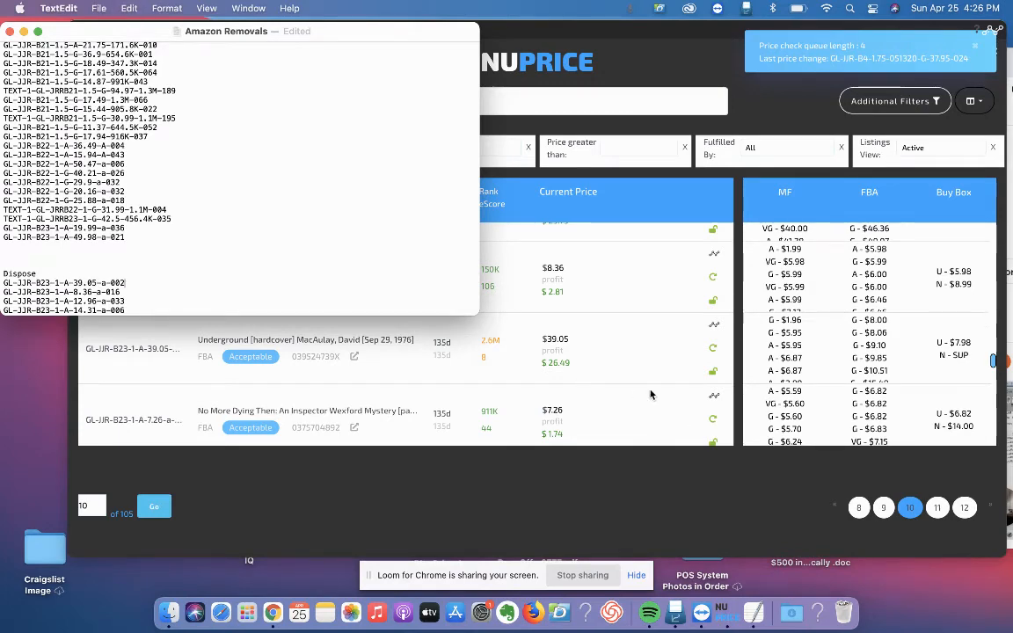
Step: Switch back to NuPrice and reprice No More Dying Then: An Inspector Wexford Mystery to the $6.82 FBA offer
{"action": "left_click", "coordinate": [651, 395]}
{"action": "scroll", "coordinate": [626, 393], "scroll_direction": "down", "scroll_amount": 1}
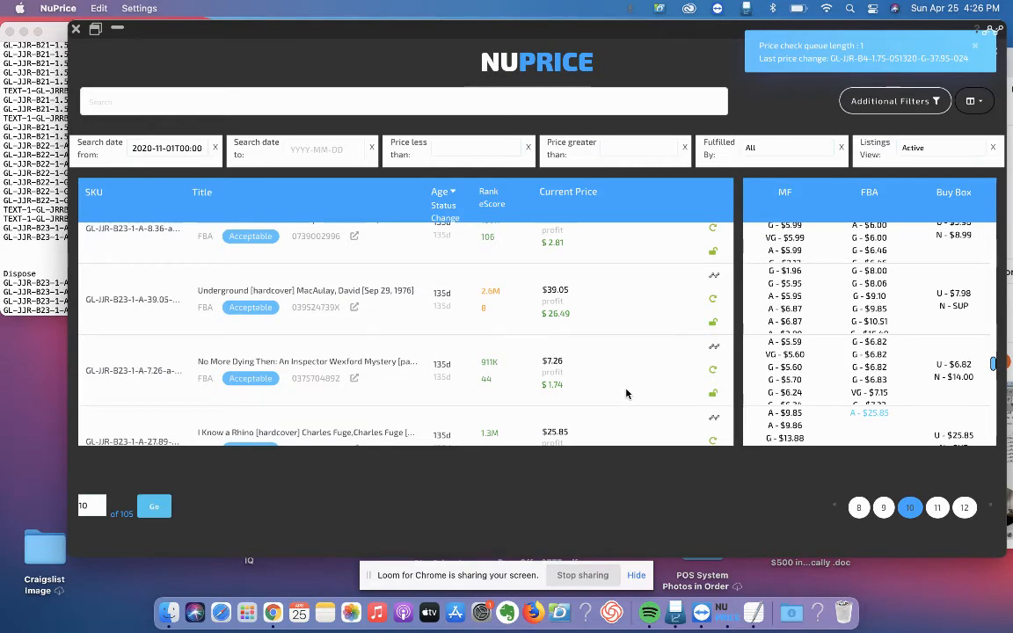
{"action": "scroll", "coordinate": [626, 393], "scroll_direction": "down", "scroll_amount": 1}
{"action": "scroll", "coordinate": [626, 393], "scroll_direction": "up", "scroll_amount": 1}
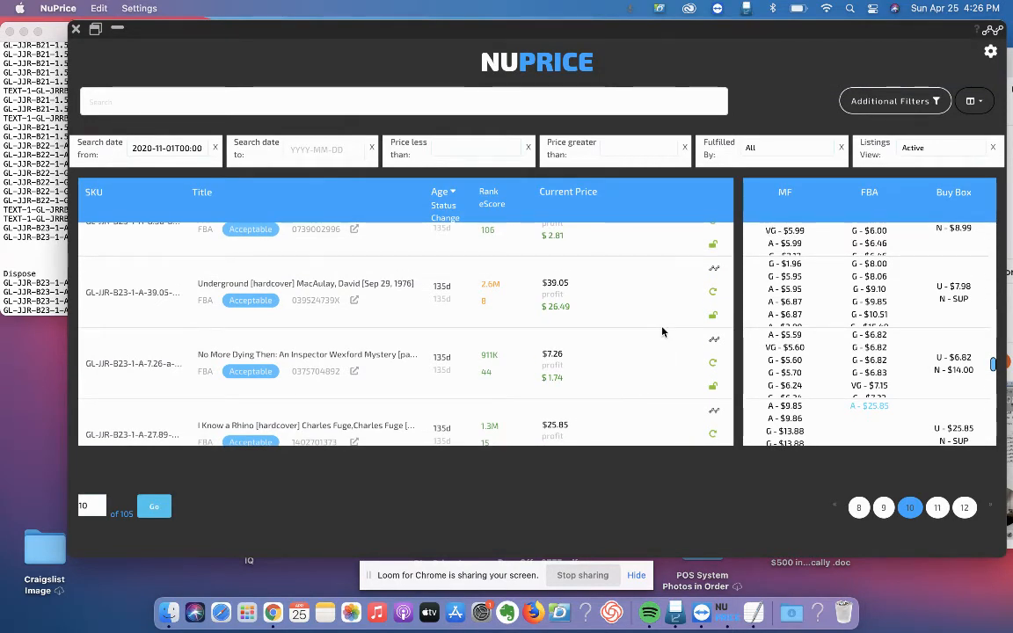
{"action": "scroll", "coordinate": [667, 332], "scroll_direction": "down", "scroll_amount": 1}
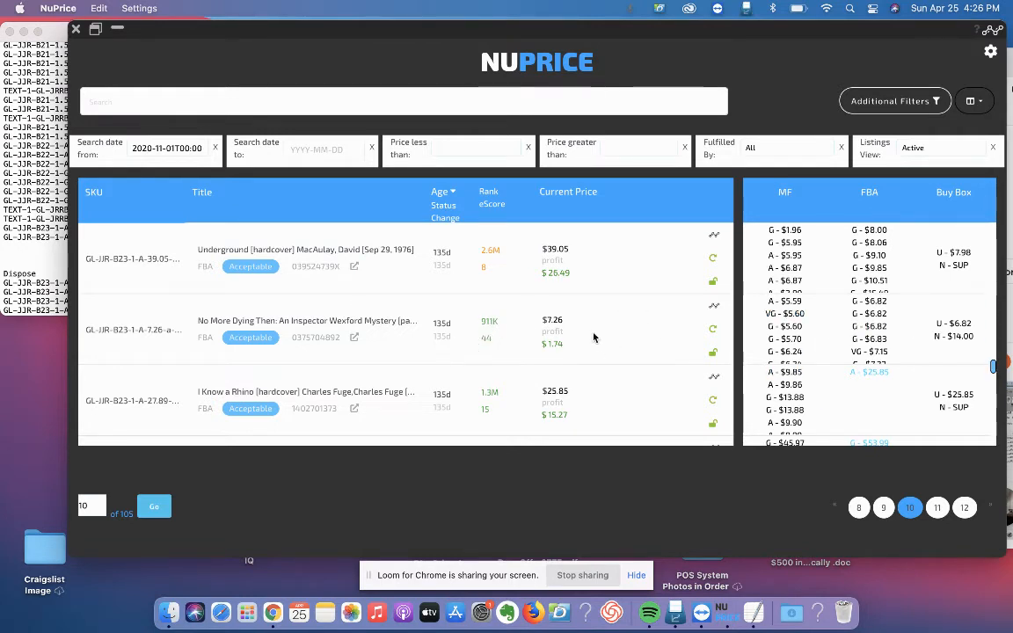
{"action": "left_click", "coordinate": [897, 316]}
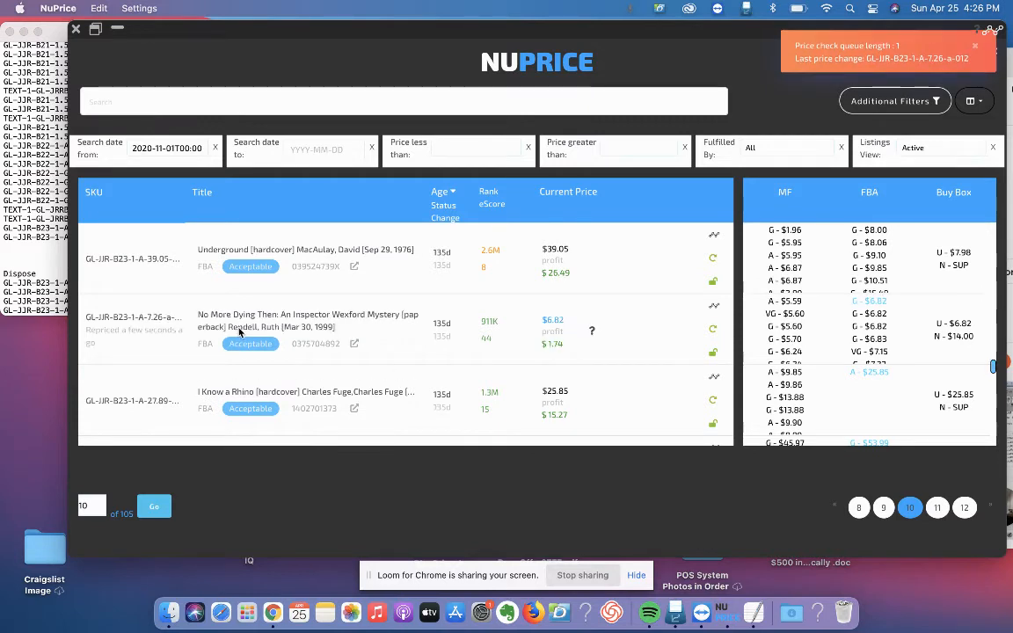
Step: Copy the No More Dying Then SKU, GL-JJR-B23-1-A-7.26-a-012, and add it at the start of the Give it a chance list in TextEdit
{"action": "left_click", "coordinate": [129, 318]}
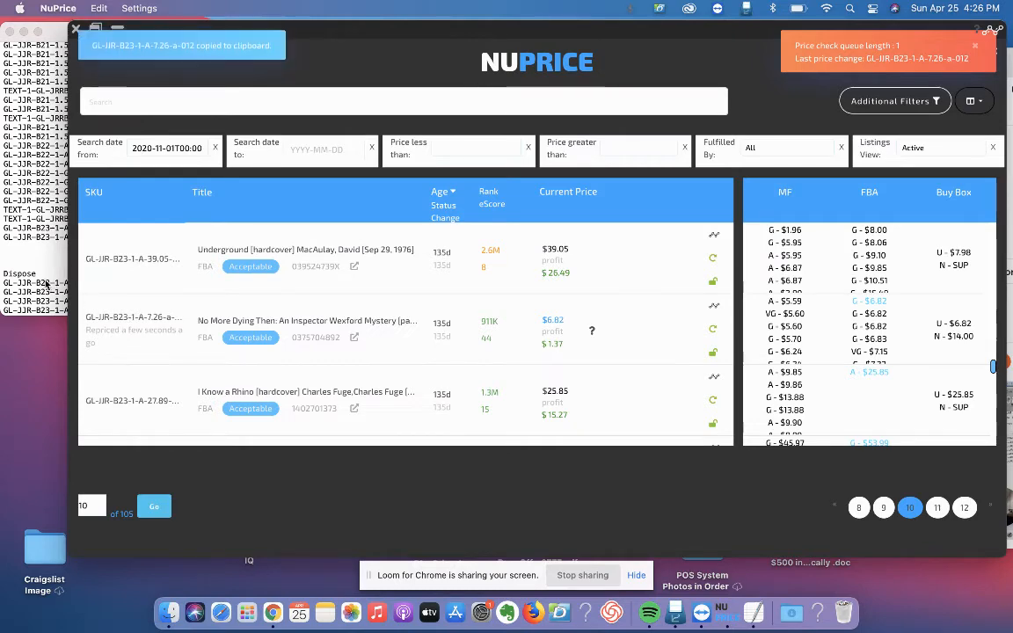
{"action": "left_click", "coordinate": [44, 284]}
{"action": "scroll", "coordinate": [44, 284], "scroll_direction": "down", "scroll_amount": 20}
{"action": "scroll", "coordinate": [44, 284], "scroll_direction": "down", "scroll_amount": 8}
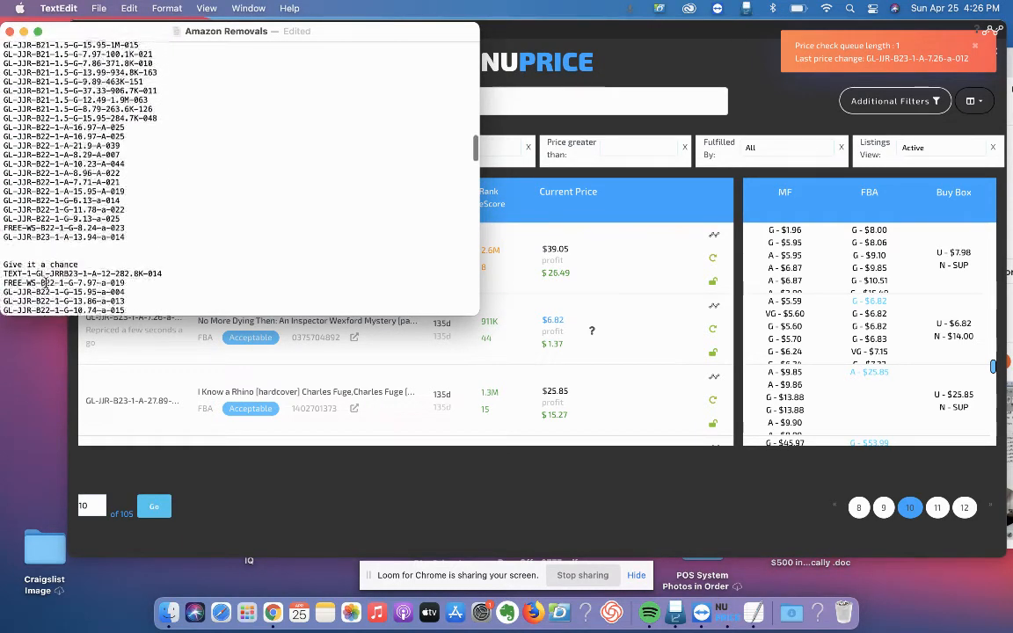
{"action": "left_click", "coordinate": [90, 261]}
{"action": "key", "text": "Return"}
{"action": "key", "text": "super+v"}
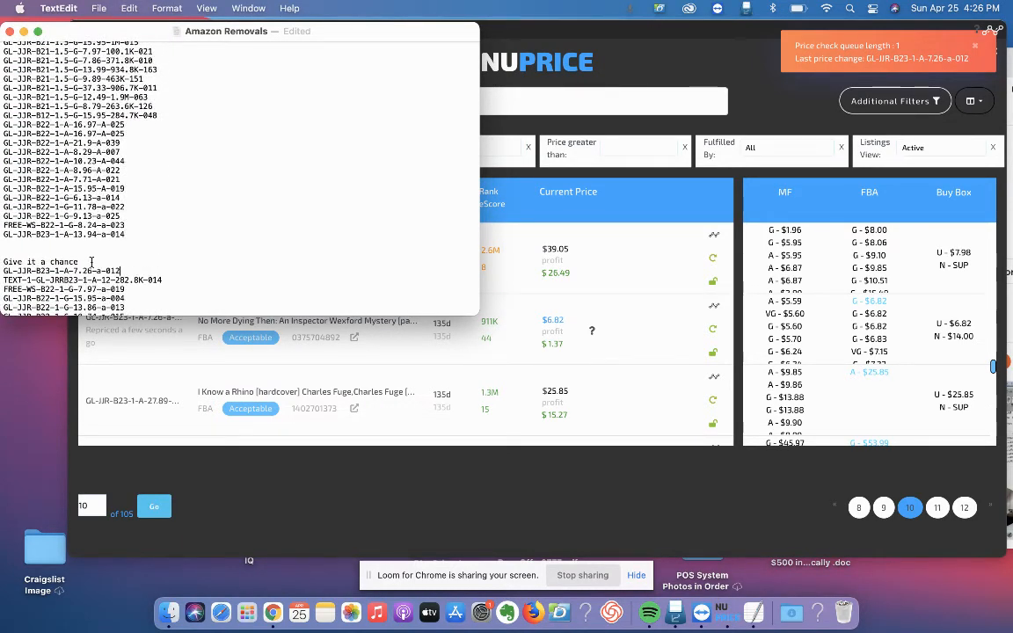
Step: Switch back to NuPrice, check the competing offers for I Know a Rhino, and set its price to $14.95
{"action": "left_click", "coordinate": [577, 372]}
{"action": "scroll", "coordinate": [581, 377], "scroll_direction": "down", "scroll_amount": 3}
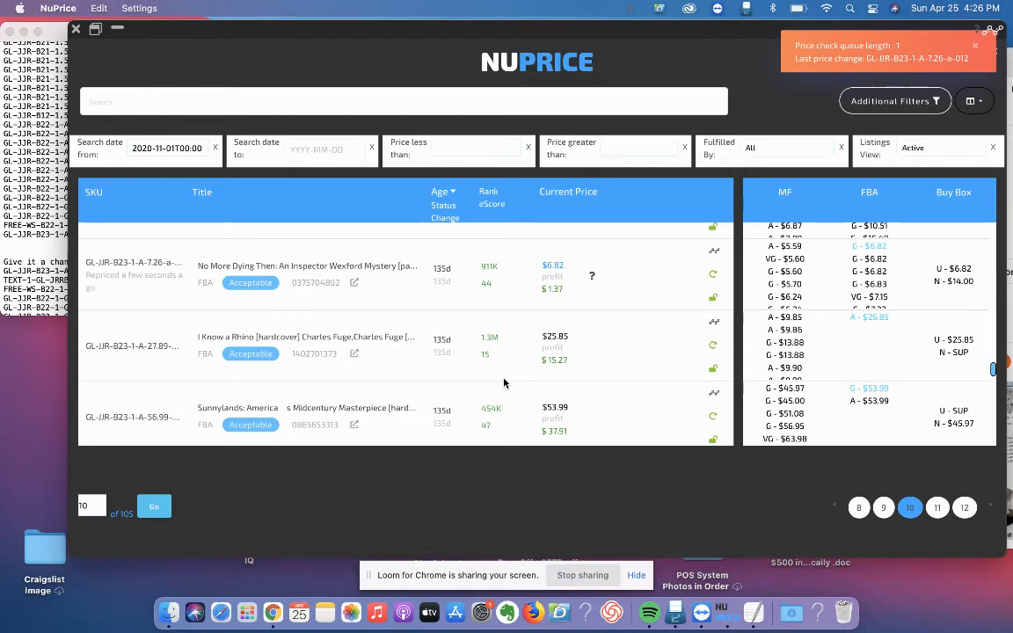
{"action": "mouse_move", "coordinate": [714, 322]}
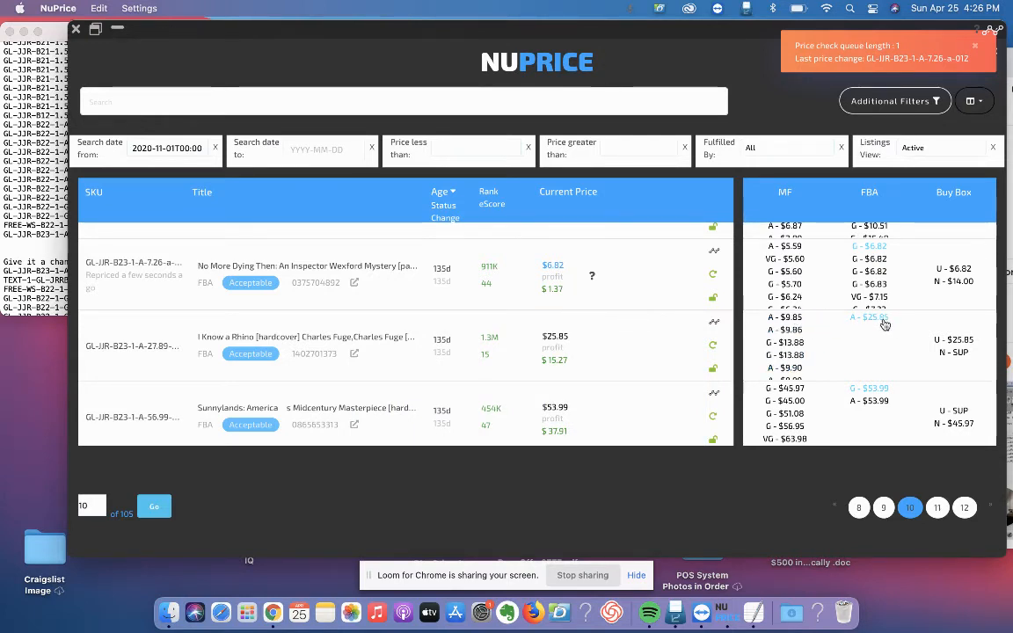
{"action": "left_click", "coordinate": [572, 338]}
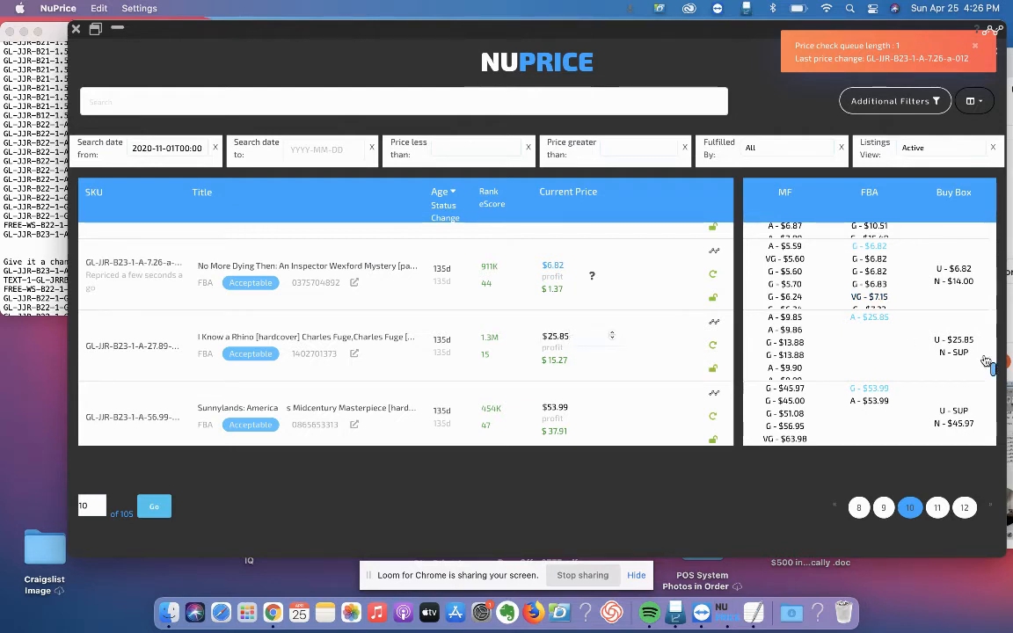
{"action": "mouse_move", "coordinate": [963, 343]}
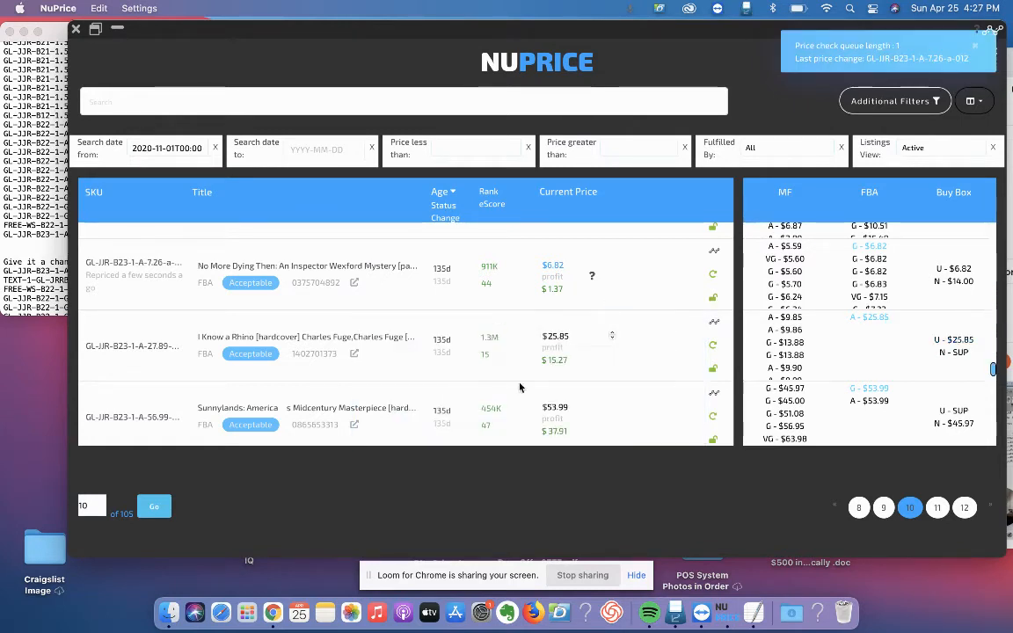
{"action": "left_click_drag", "start_coordinate": [564, 332], "coordinate": [533, 340]}
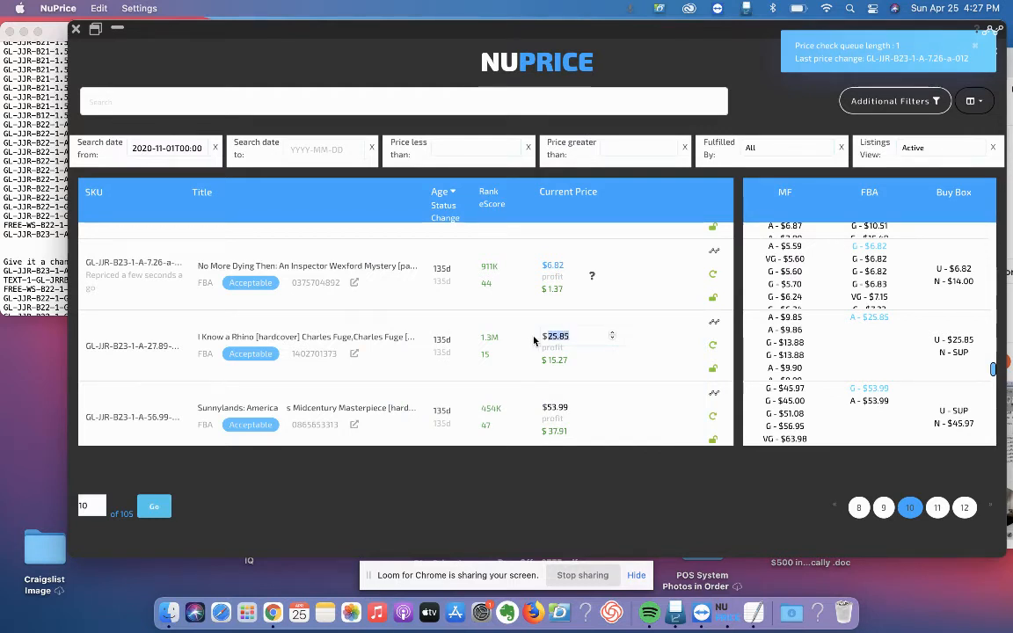
{"action": "type", "text": "14.95"}
{"action": "key", "text": "Return"}
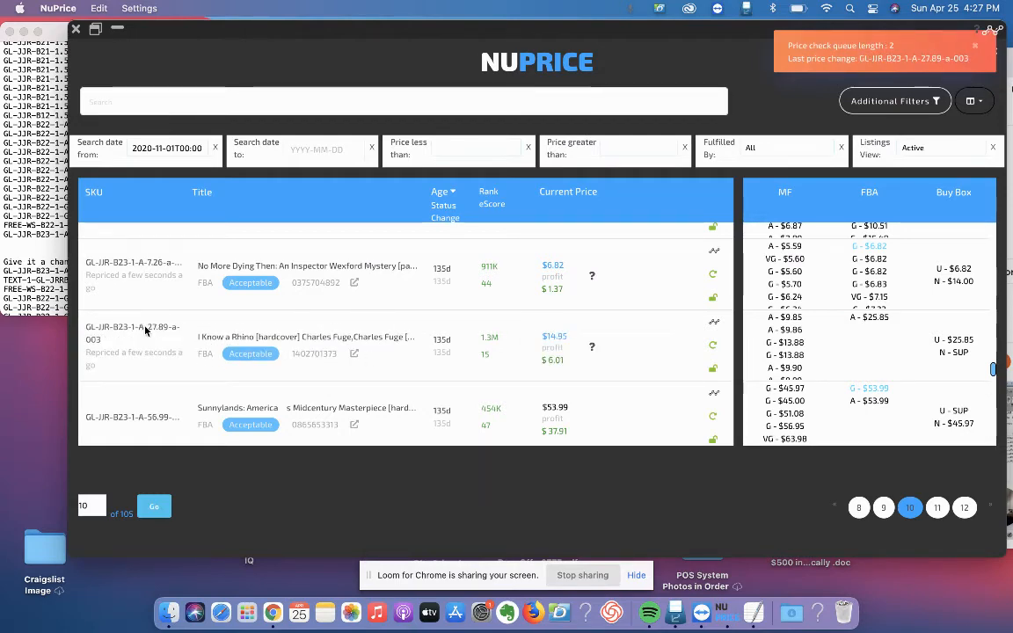
Step: Add the copied I Know a Rhino SKU, GL-JJR-B23-1-A-27.89-a-003, at the start of the Give it a chance list in TextEdit
{"action": "left_click", "coordinate": [41, 250]}
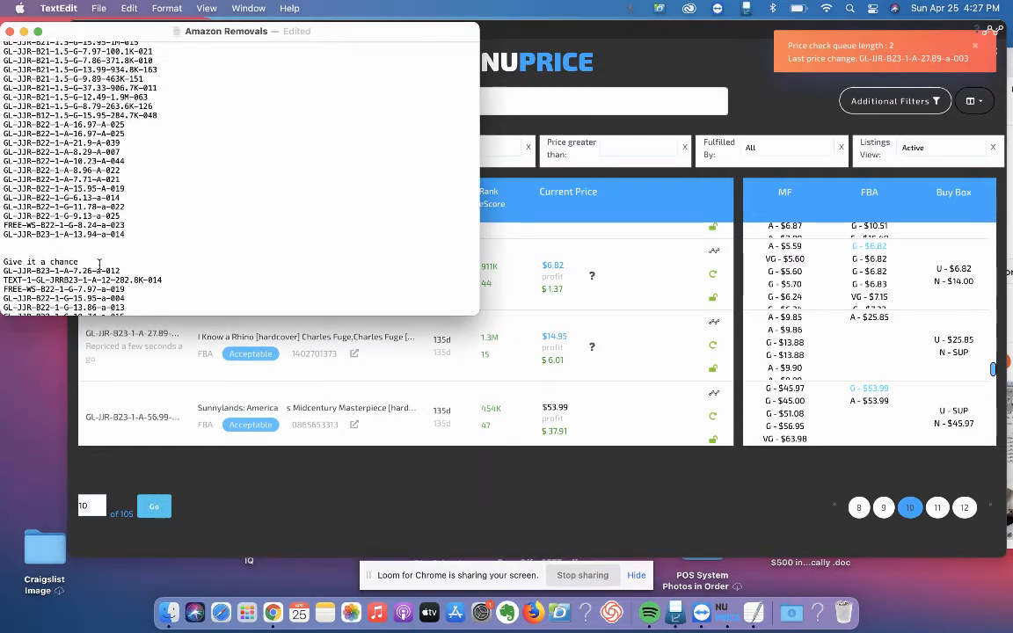
{"action": "key", "text": "Return"}
{"action": "key", "text": "super+v"}
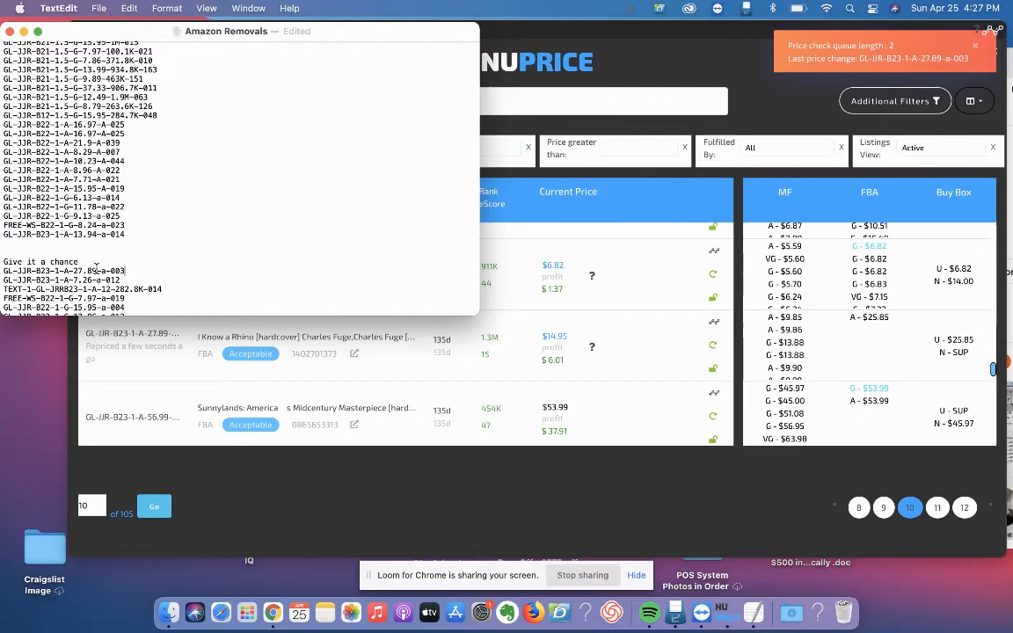
Step: Switch back to NuPrice and set the price of the Sunnylands hardcover to $39.95
{"action": "left_click", "coordinate": [445, 373]}
{"action": "scroll", "coordinate": [446, 373], "scroll_direction": "down", "scroll_amount": 2}
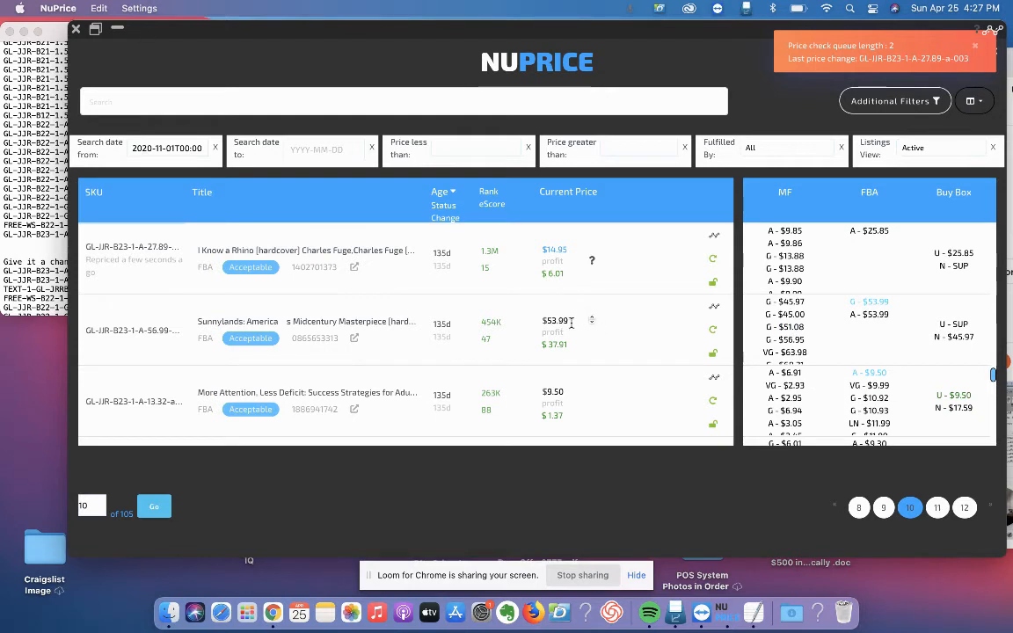
{"action": "left_click_drag", "start_coordinate": [583, 318], "coordinate": [538, 319]}
{"action": "type", "text": "39.95"}
{"action": "key", "text": "Return"}
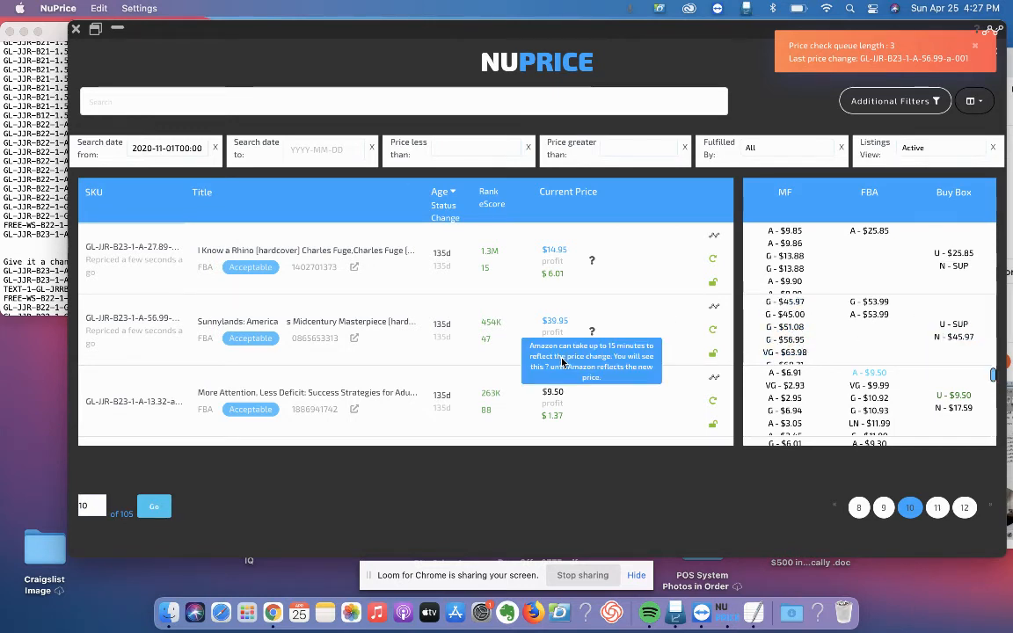
Step: Copy the Sunnylands SKU, GL-JJR-B23-1-A-56.99-a-001, and add it at the start of the Give it a chance list in TextEdit
{"action": "scroll", "coordinate": [400, 317], "scroll_direction": "down", "scroll_amount": 3}
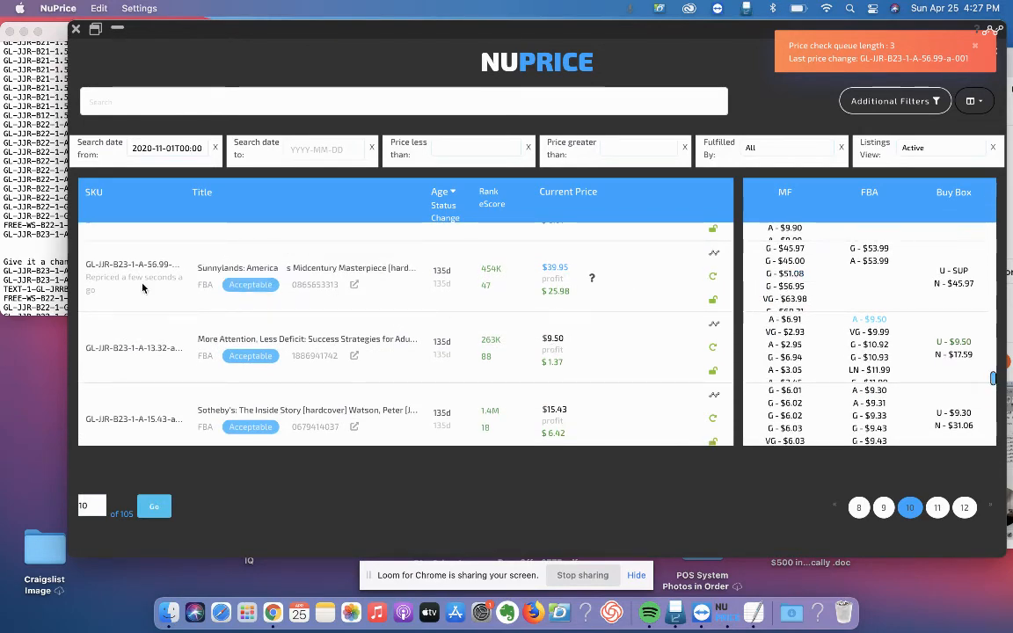
{"action": "left_click", "coordinate": [42, 262]}
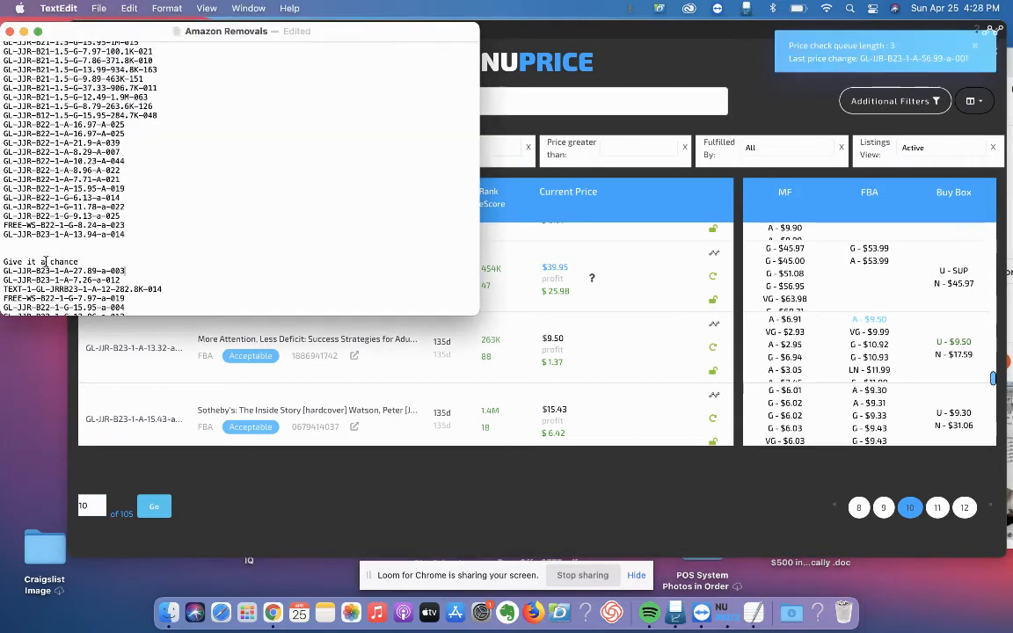
{"action": "type", "text": "e"}
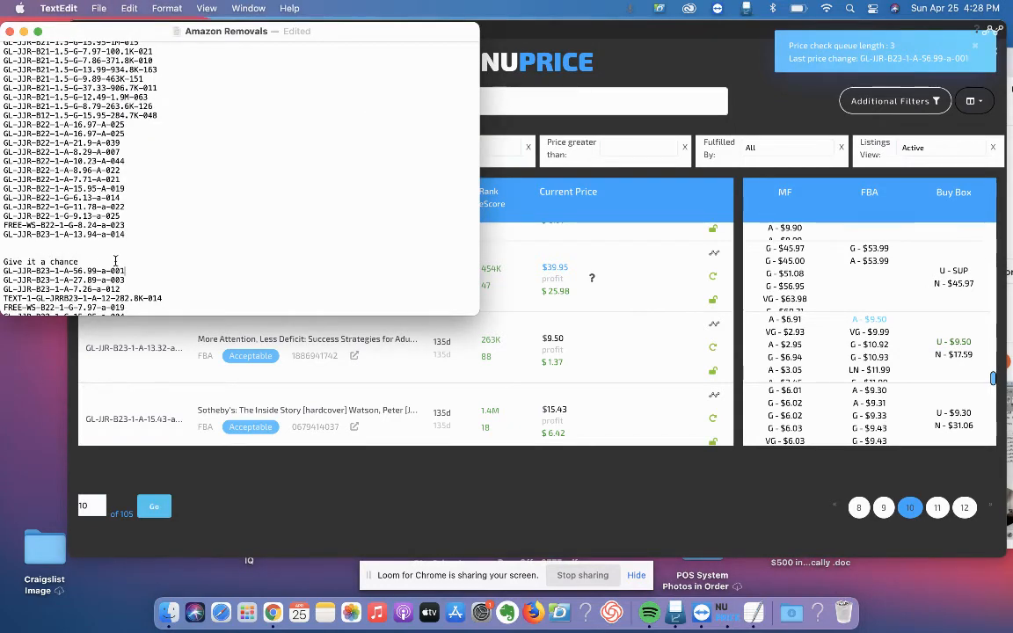
Step: Copy the More Attention, Less Deficit SKU, GL-JJR-B23-1-A-13.32-a-019, from NuPrice to the end of the TextEdit list above Give it a chance
{"action": "left_click", "coordinate": [629, 360]}
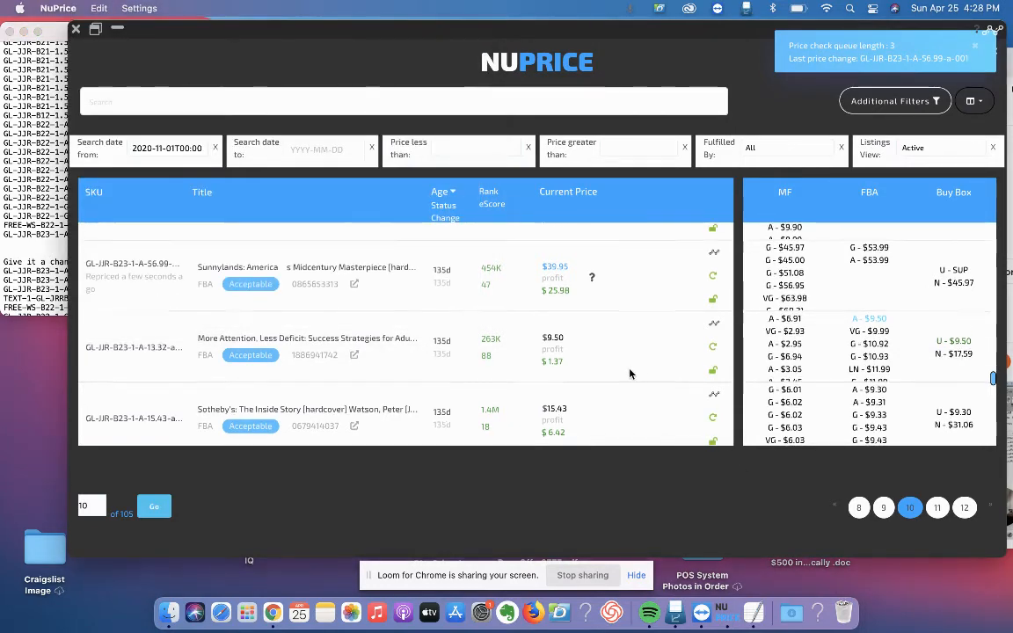
{"action": "scroll", "coordinate": [630, 374], "scroll_direction": "down", "scroll_amount": 1}
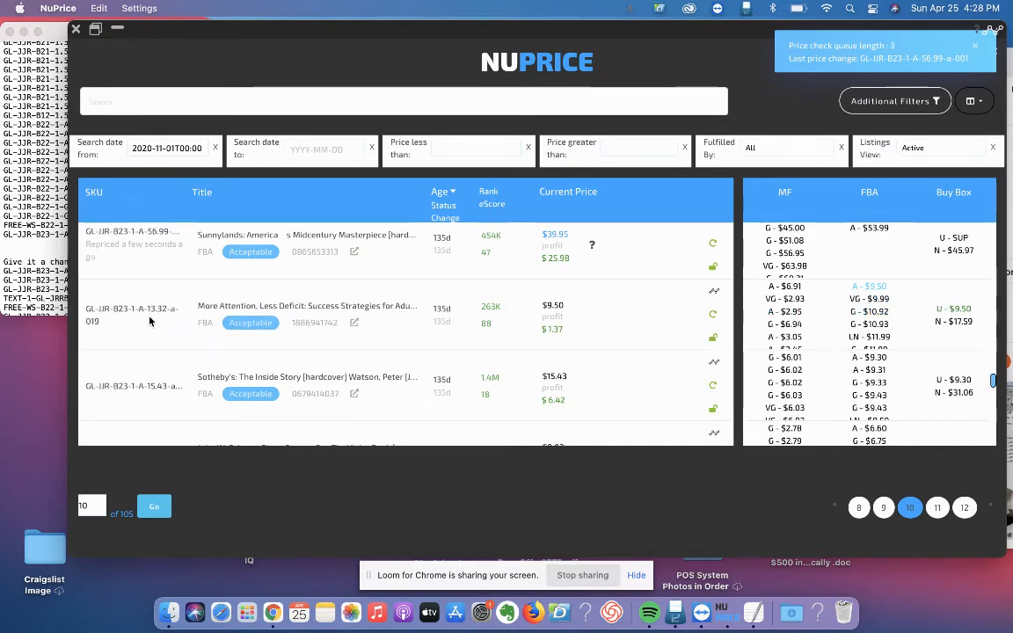
{"action": "left_click", "coordinate": [33, 230]}
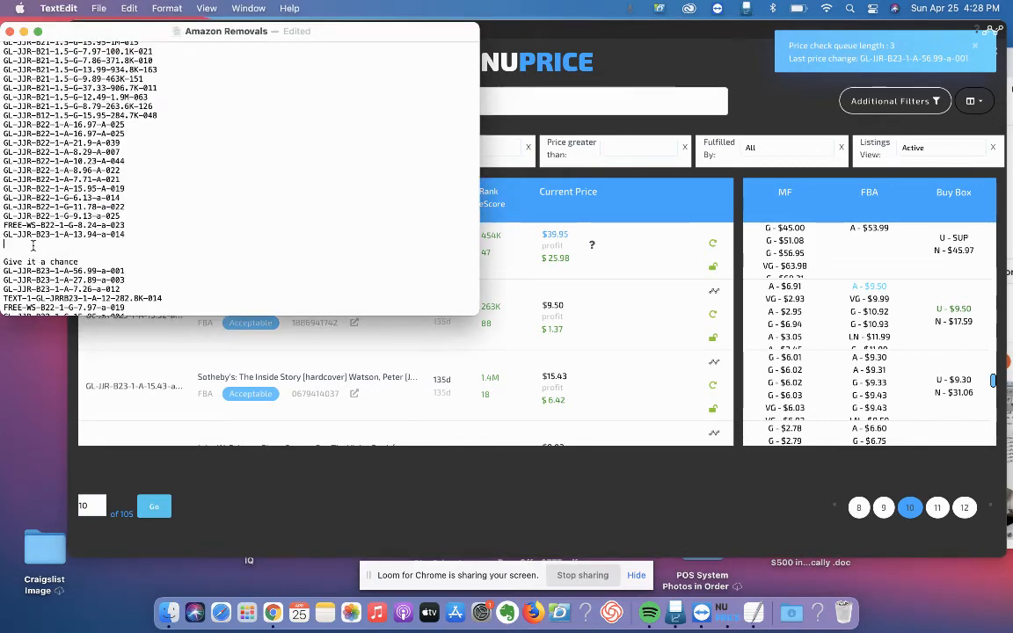
{"action": "key", "text": "super+v"}
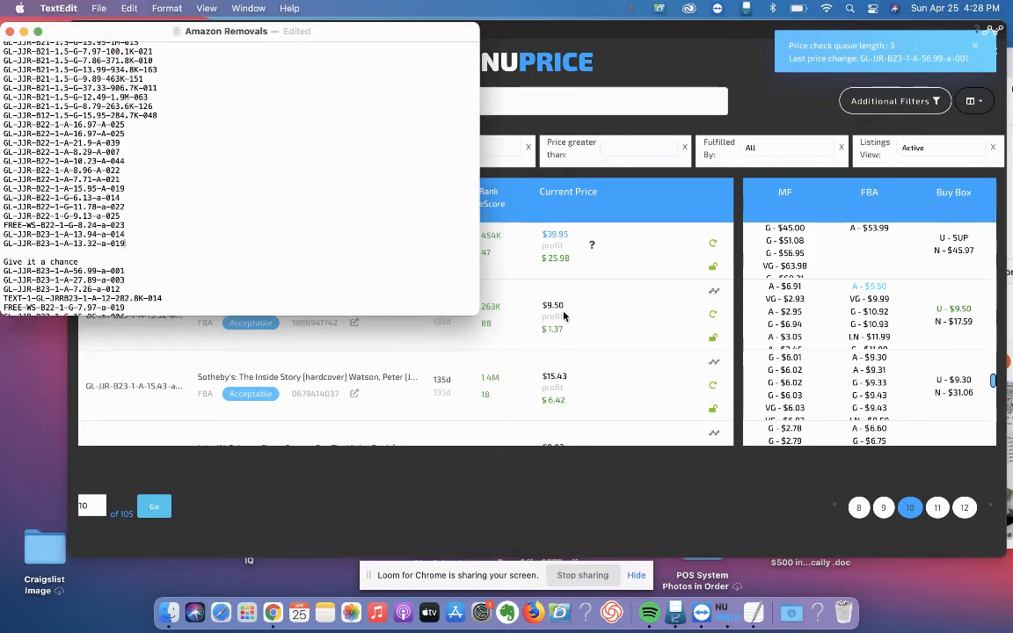
Step: Switch back to NuPrice and reprice Sotheby's: The Inside Story, first to the $9.30 FBA offer and finally to the $9.50 one
{"action": "left_click", "coordinate": [541, 287]}
{"action": "scroll", "coordinate": [602, 324], "scroll_direction": "down", "scroll_amount": 2}
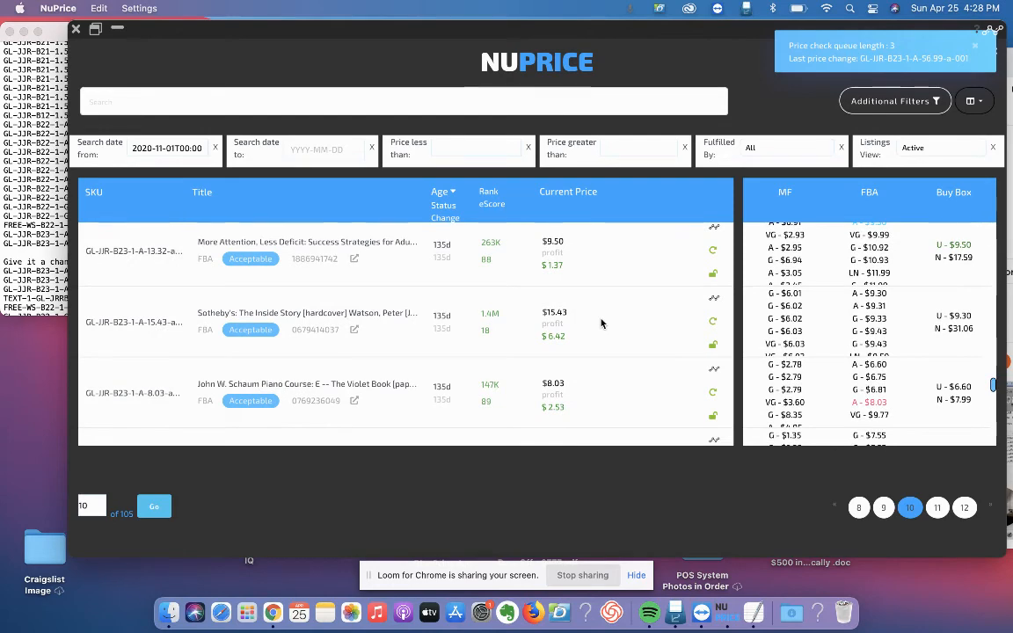
{"action": "scroll", "coordinate": [601, 323], "scroll_direction": "down", "scroll_amount": 1}
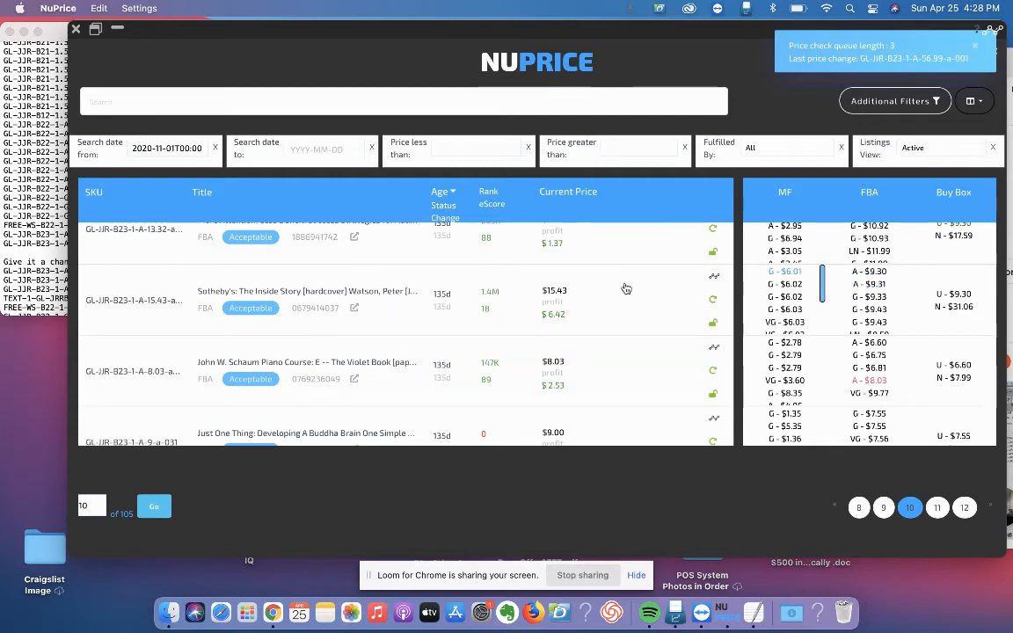
{"action": "left_click", "coordinate": [871, 273]}
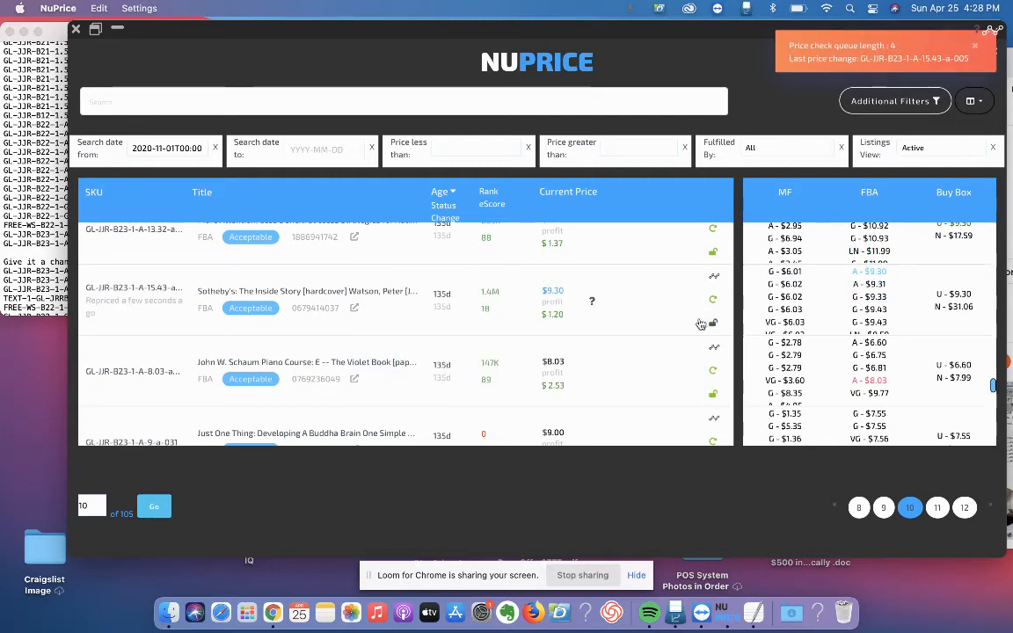
{"action": "scroll", "coordinate": [880, 303], "scroll_direction": "down", "scroll_amount": 2}
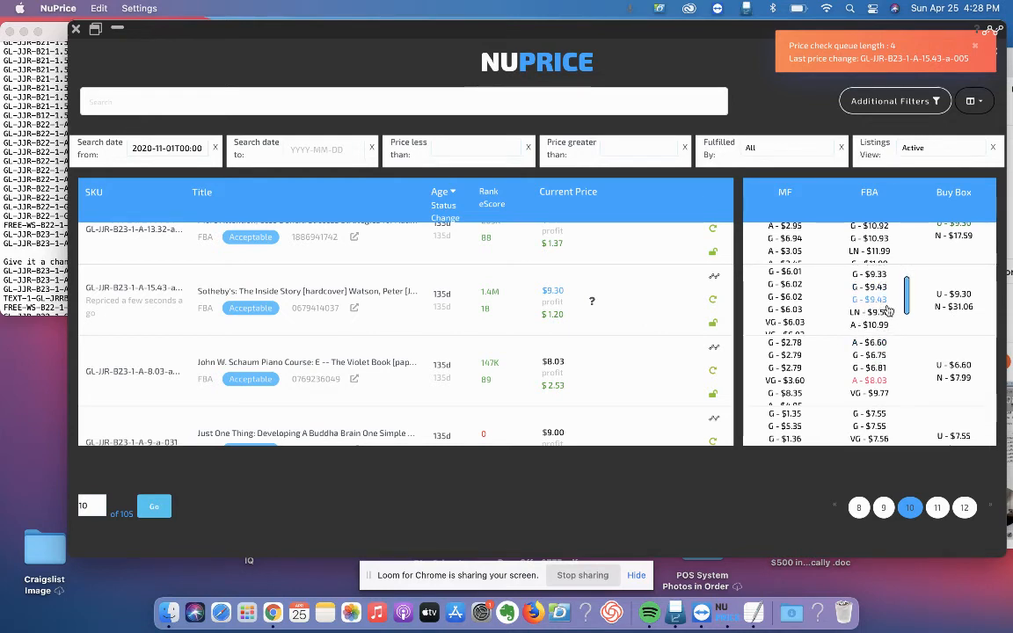
{"action": "left_click", "coordinate": [876, 312]}
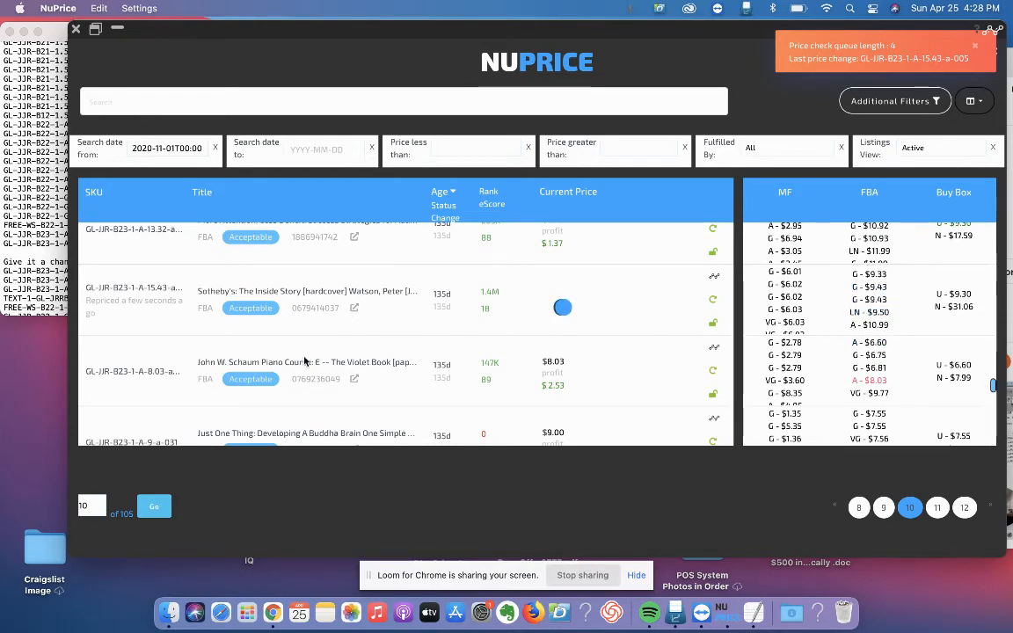
Step: Copy the Sotheby's SKU, GL-JJR-B23-1-A-15.43-a-005, and add it at the end of the TextEdit list above Give it a chance
{"action": "left_click", "coordinate": [138, 284]}
{"action": "double_click", "coordinate": [20, 251]}
{"action": "key", "text": "Return"}
{"action": "key", "text": "Return"}
{"action": "key", "text": "Return"}
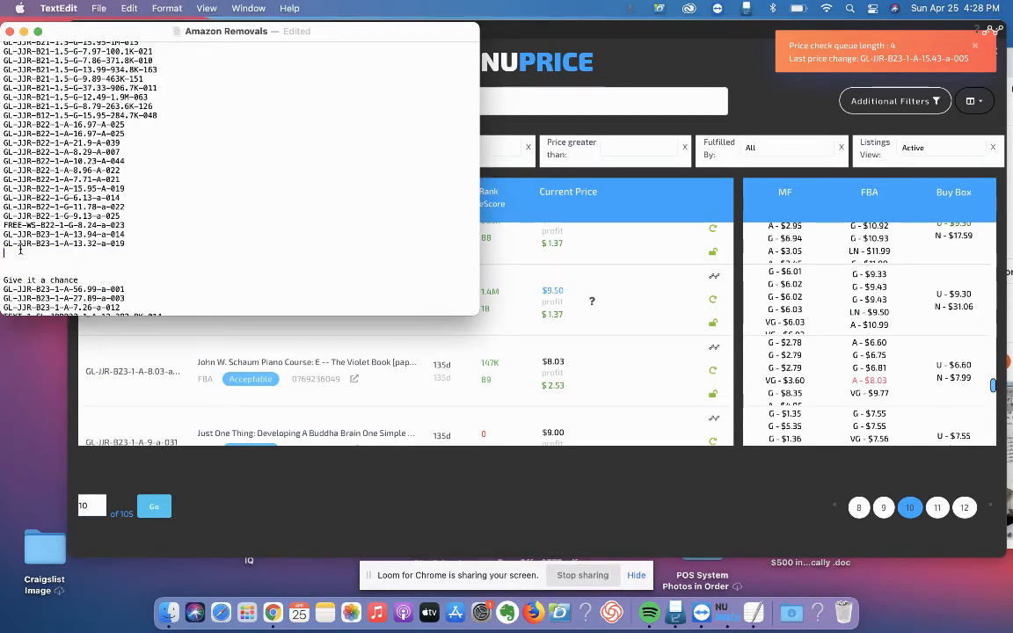
{"action": "type", "text": "GL-JJR-B23-1-A-15.43-a-005"}
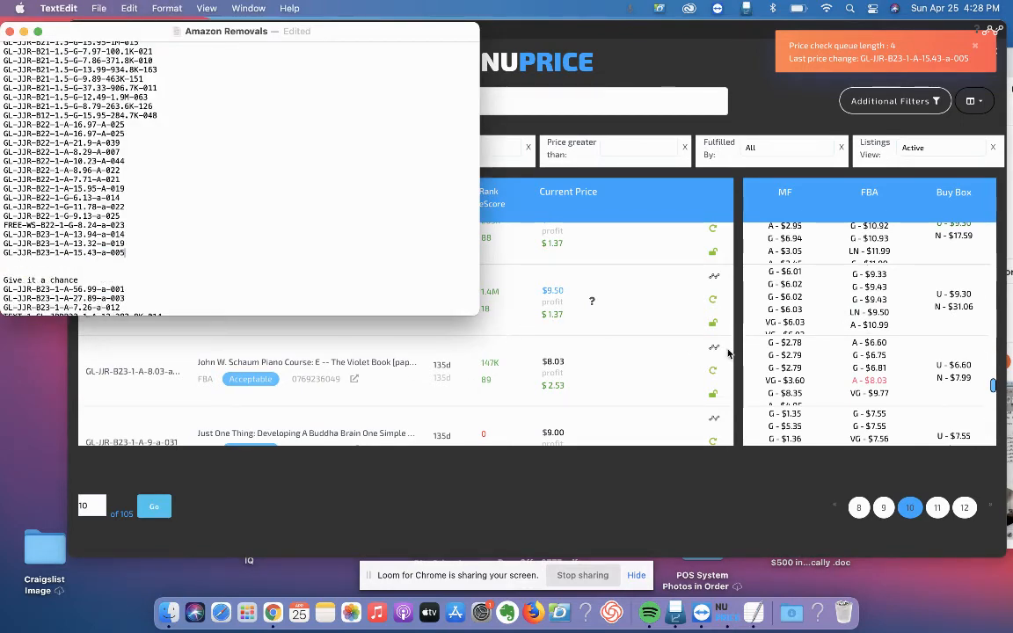
Step: Copy the John W. Schaum Piano Course SKU, GL-JJR-B23-1-A-8.03-a-015, from NuPrice to the end of the TextEdit list above Give it a chance
{"action": "left_click", "coordinate": [656, 358]}
{"action": "scroll", "coordinate": [658, 360], "scroll_direction": "down", "scroll_amount": 1}
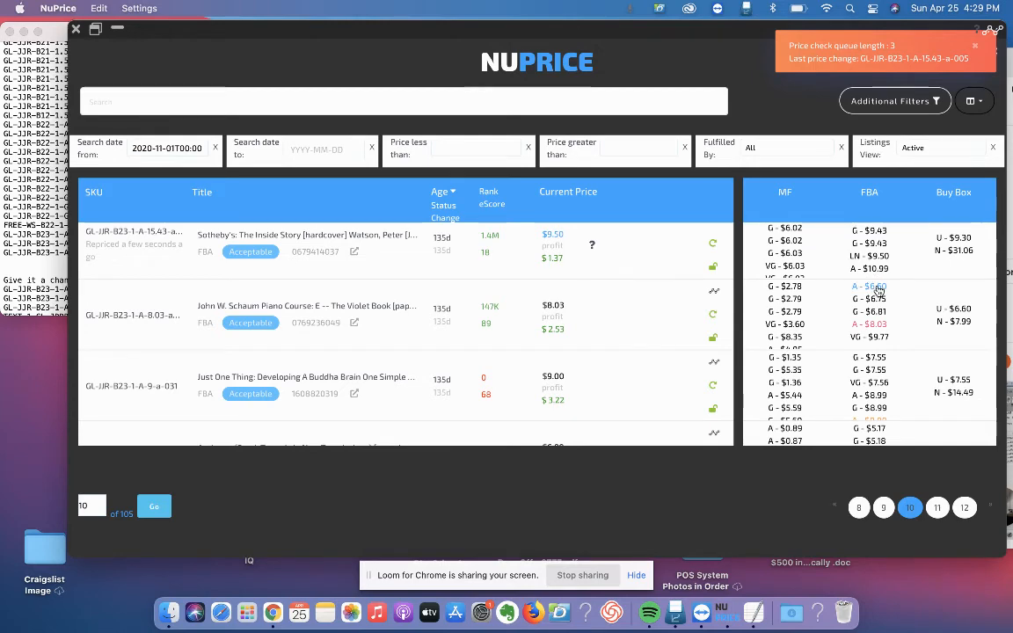
{"action": "left_click", "coordinate": [128, 315]}
{"action": "left_click", "coordinate": [51, 288]}
{"action": "left_click", "coordinate": [89, 265]}
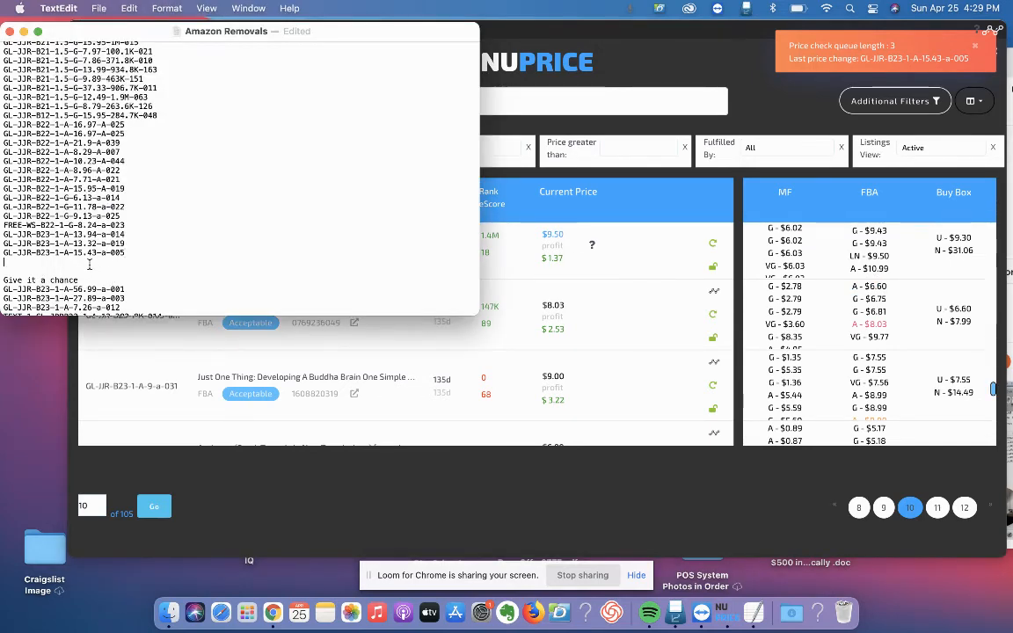
{"action": "key", "text": "super+v"}
{"action": "key", "text": "Return"}
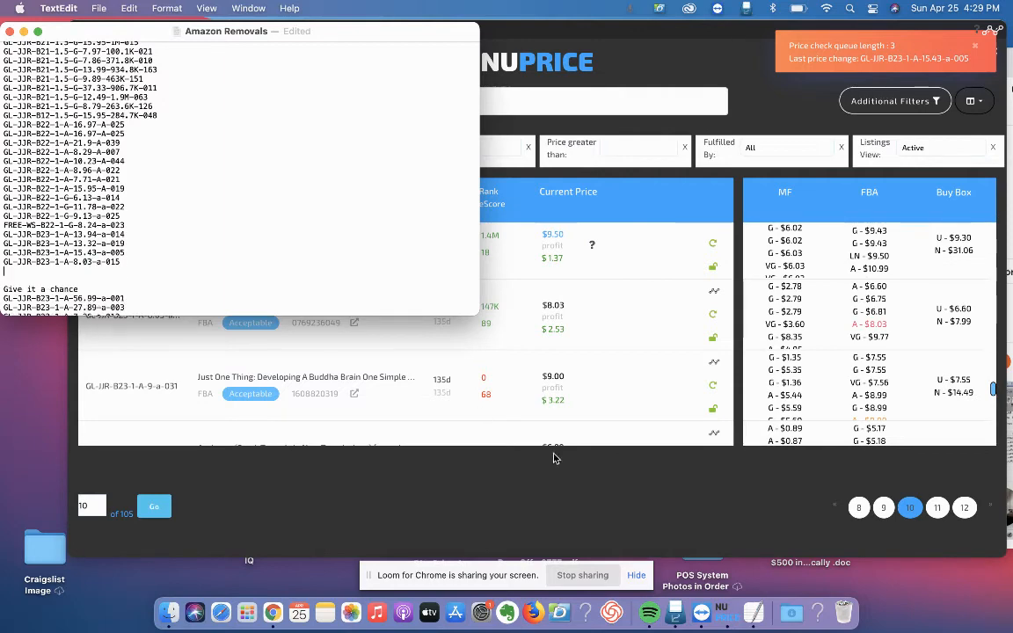
Step: Switch back to NuPrice, review the competing offers for Just One Thing, and reprice it to the $7.55 FBA offer
{"action": "left_click", "coordinate": [626, 362]}
{"action": "scroll", "coordinate": [525, 378], "scroll_direction": "down", "scroll_amount": 1}
{"action": "scroll", "coordinate": [524, 377], "scroll_direction": "down", "scroll_amount": 1}
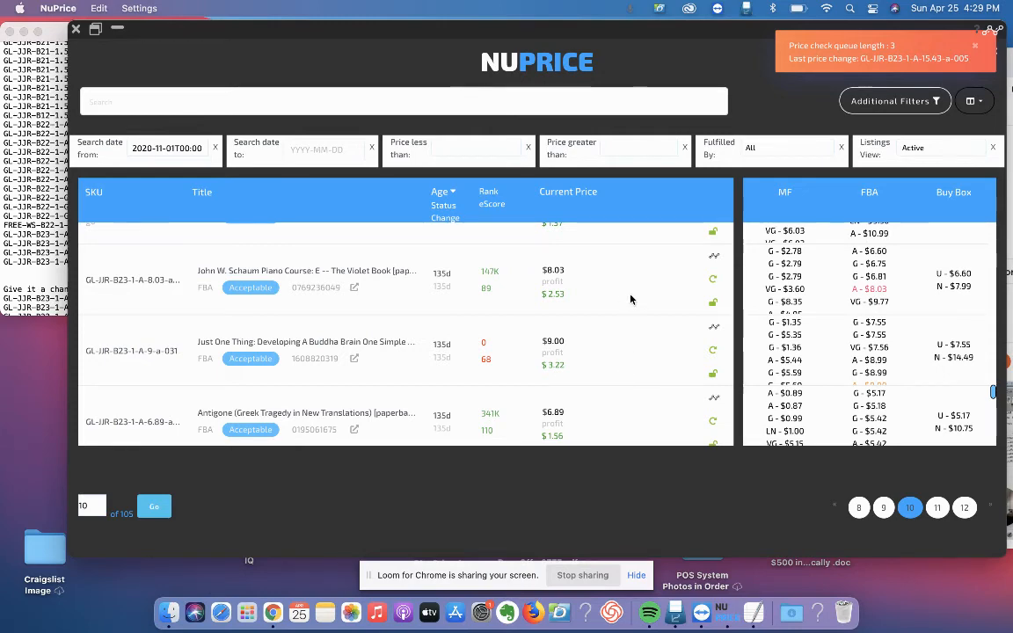
{"action": "scroll", "coordinate": [631, 300], "scroll_direction": "down", "scroll_amount": 1}
{"action": "scroll", "coordinate": [630, 300], "scroll_direction": "up", "scroll_amount": 1}
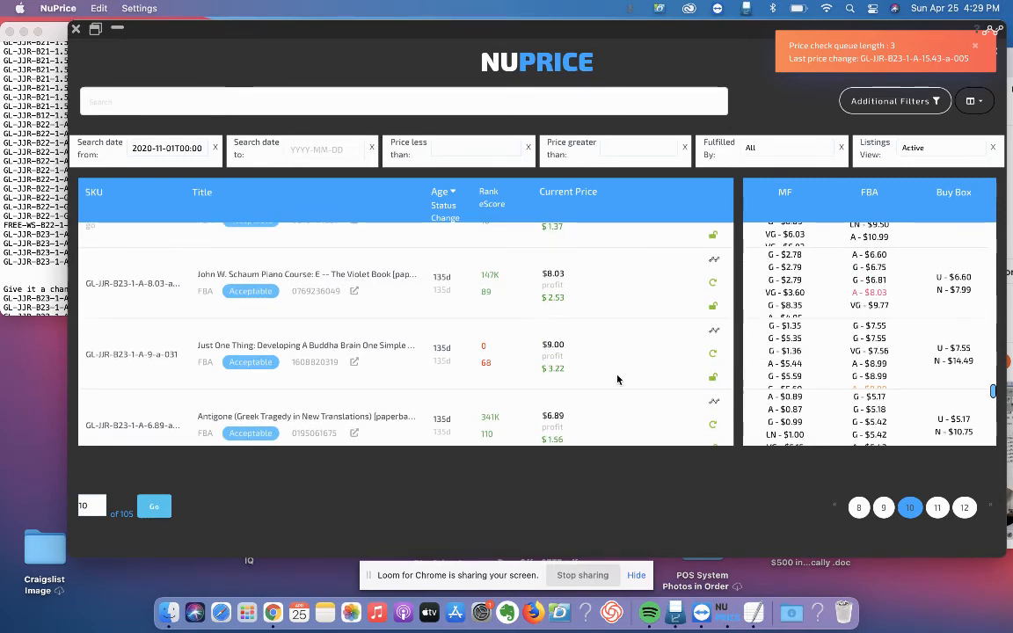
{"action": "scroll", "coordinate": [617, 378], "scroll_direction": "down", "scroll_amount": 1}
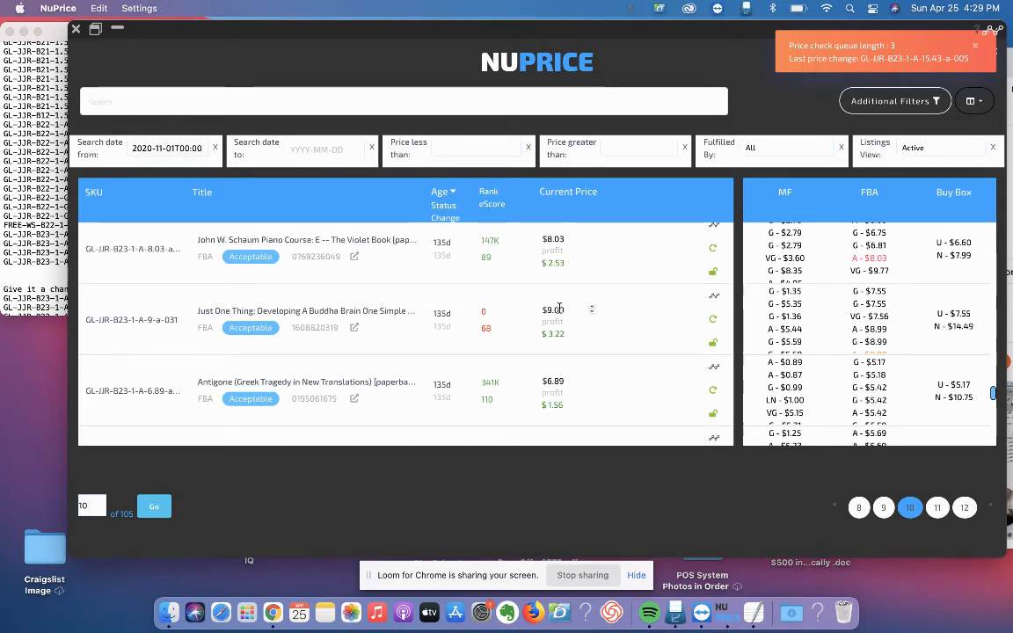
{"action": "scroll", "coordinate": [536, 303], "scroll_direction": "down", "scroll_amount": 1}
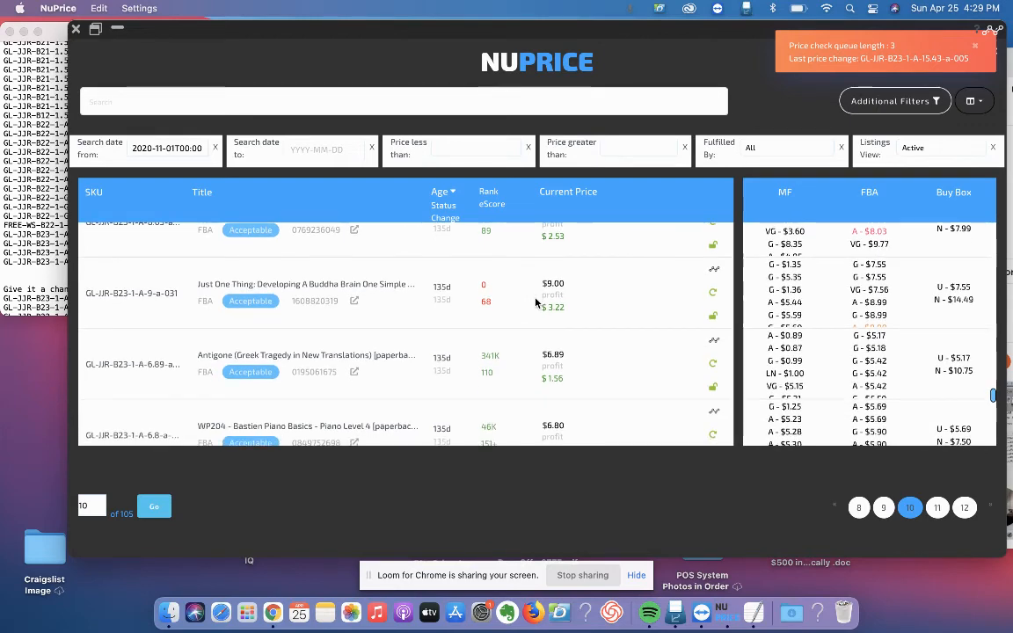
{"action": "mouse_move", "coordinate": [717, 269]}
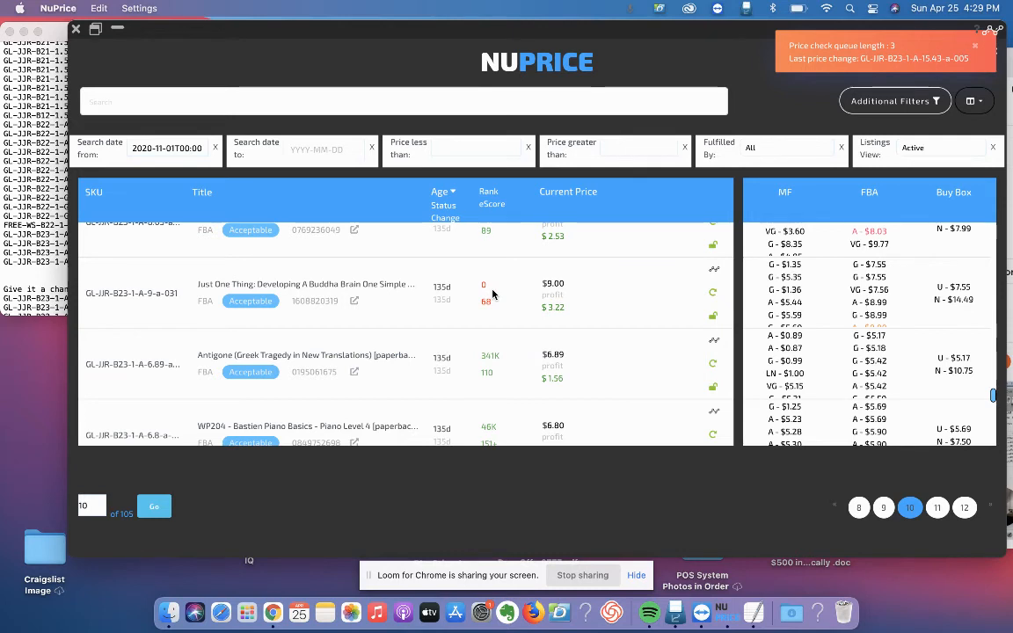
{"action": "left_click", "coordinate": [877, 266]}
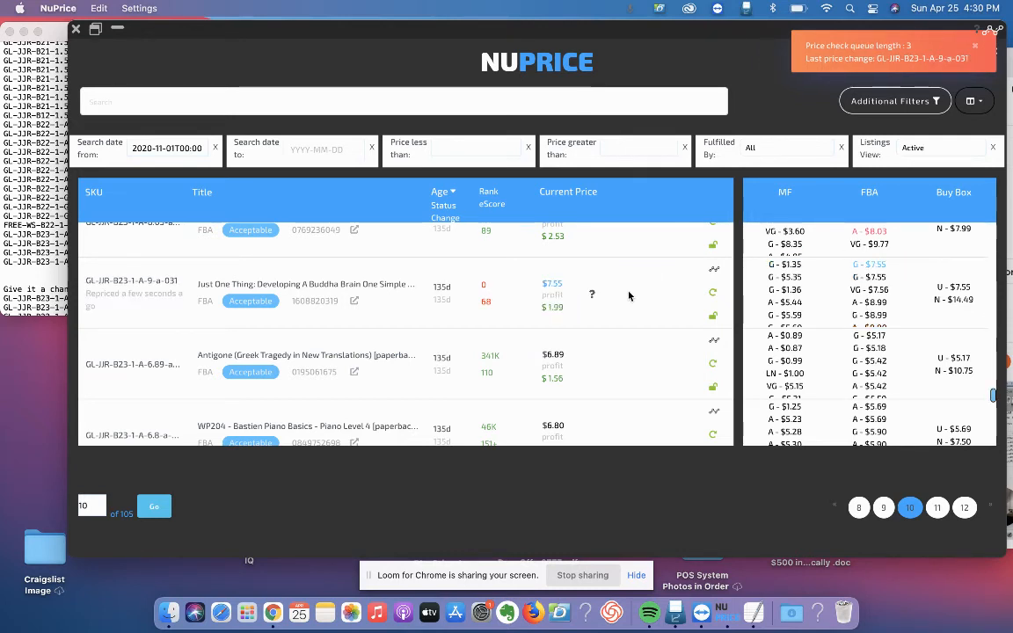
Step: Copy the Just One Thing SKU, GL-JJR-B23-1-A-9-a-031, and add it at the start of the Give it a chance list in TextEdit
{"action": "left_click", "coordinate": [138, 279]}
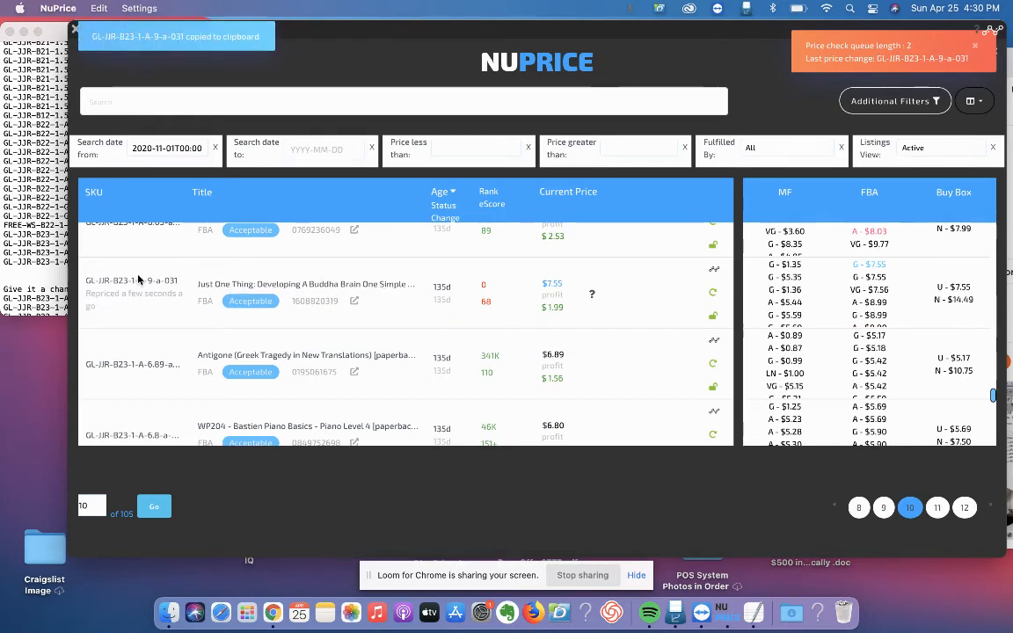
{"action": "left_click", "coordinate": [33, 274]}
{"action": "key", "text": "Return"}
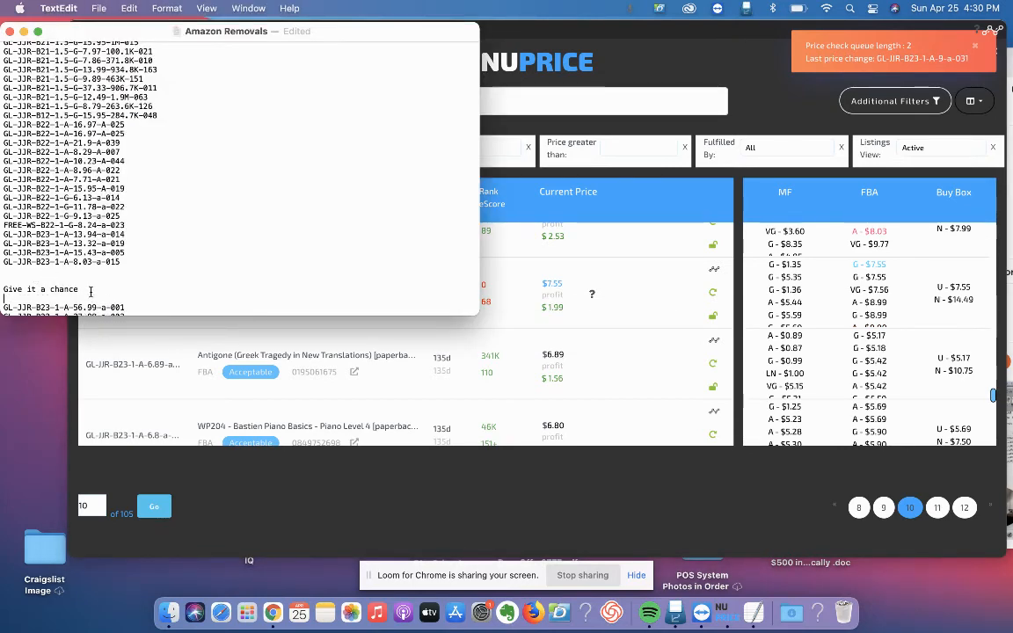
Step: Switch back to NuPrice and reprice Antigone (Greek Tragedy in New Translations) to the $5.17 FBA offer
{"action": "left_click", "coordinate": [619, 369]}
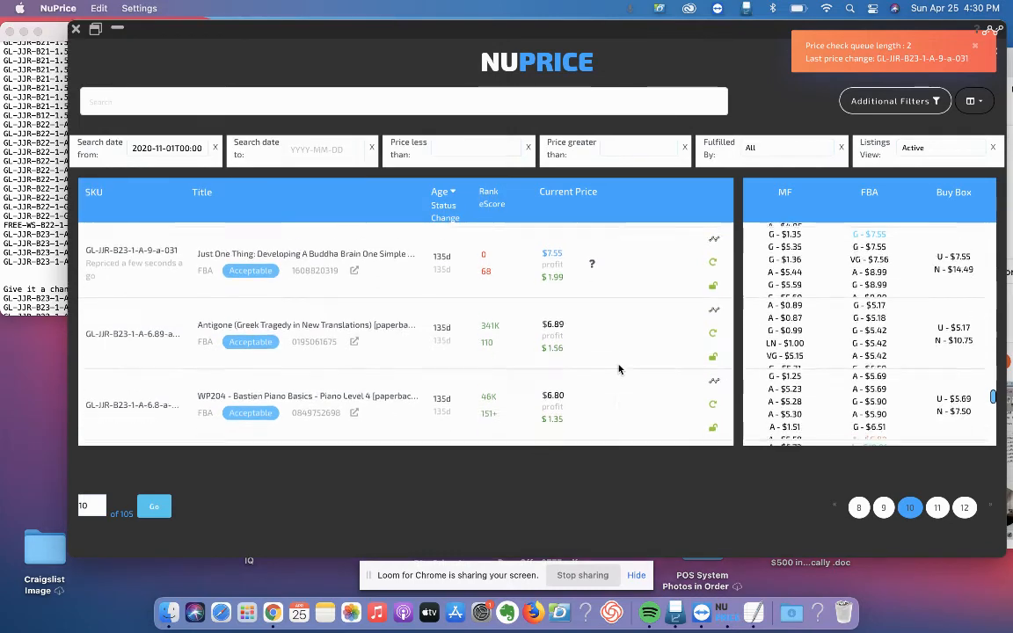
{"action": "scroll", "coordinate": [618, 370], "scroll_direction": "down", "scroll_amount": 3}
{"action": "scroll", "coordinate": [619, 368], "scroll_direction": "up", "scroll_amount": 2}
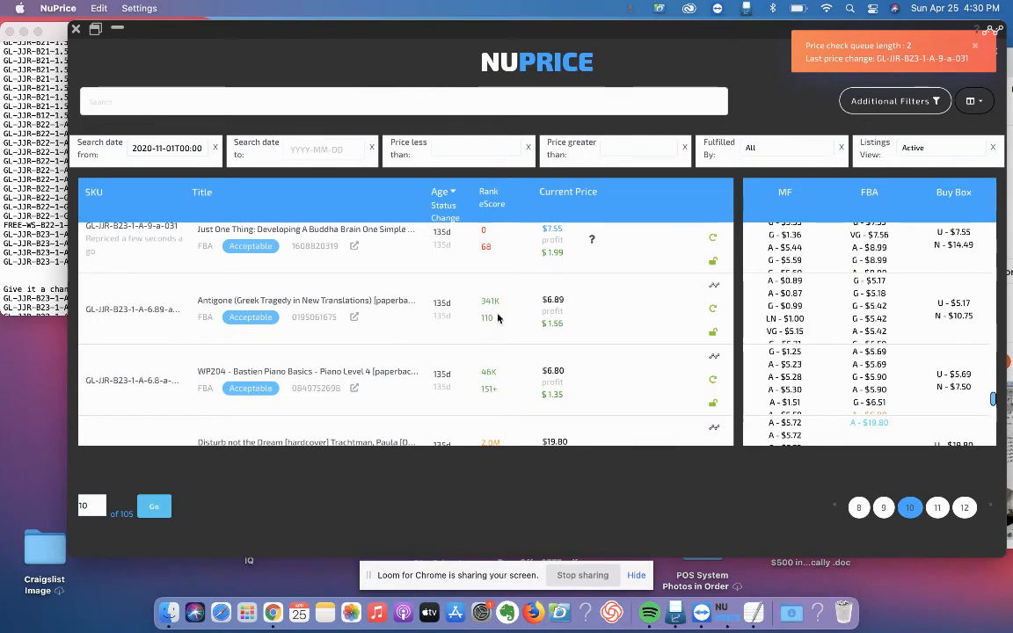
{"action": "left_click", "coordinate": [876, 282]}
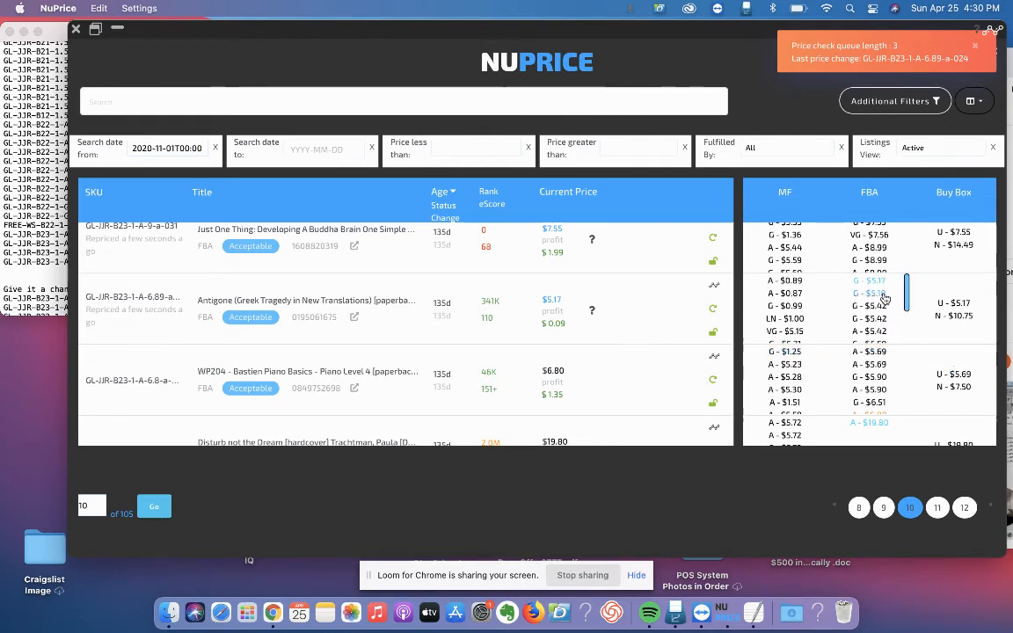
Step: Copy the Antigone SKU, GL-JJR-B23-1-A-6.89-a-024, to the end of the TextEdit list above Give it a chance, adding blank lines below it
{"action": "left_click", "coordinate": [141, 297]}
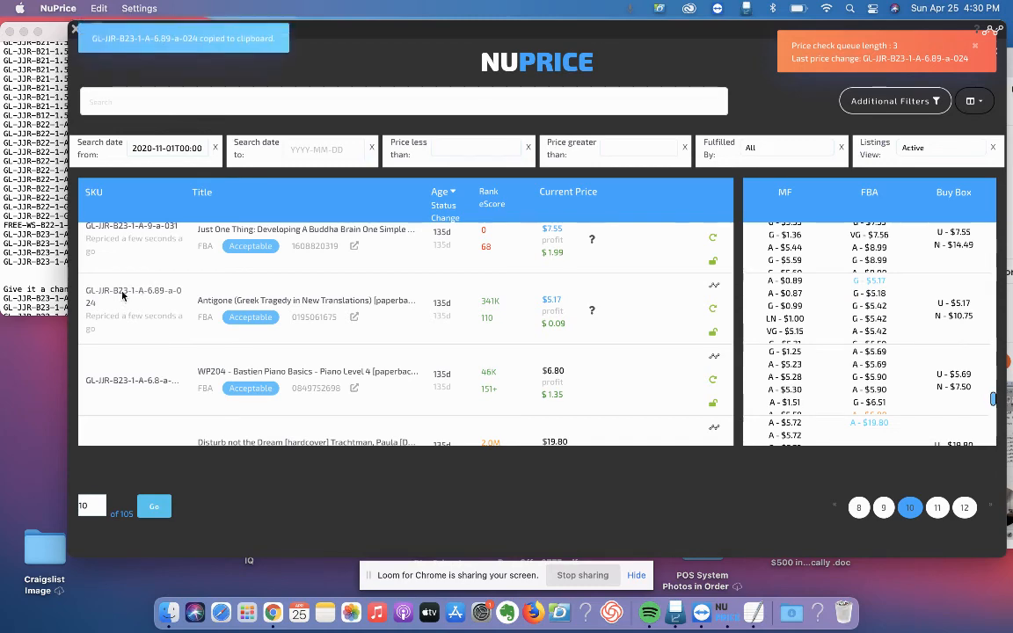
{"action": "left_click", "coordinate": [43, 271]}
{"action": "key", "text": "super+v"}
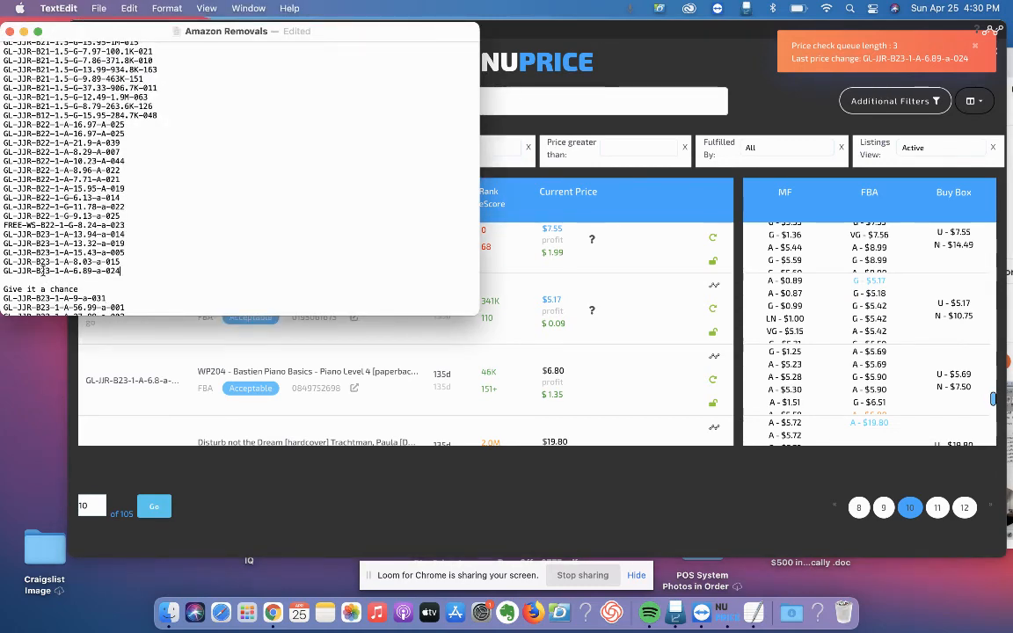
{"action": "key", "text": "Return"}
{"action": "key", "text": "Return"}
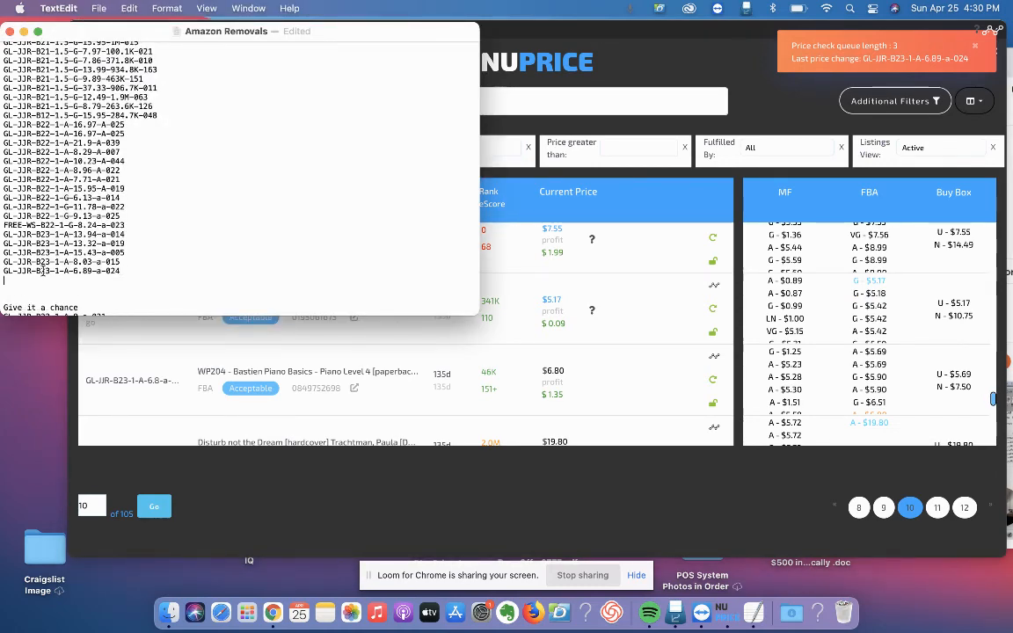
Step: Switch back to NuPrice and reprice WP204 - Bastien Piano Basics - Piano Level 4 to the $5.69 FBA offer
{"action": "left_click", "coordinate": [637, 400]}
{"action": "scroll", "coordinate": [642, 398], "scroll_direction": "down", "scroll_amount": 2}
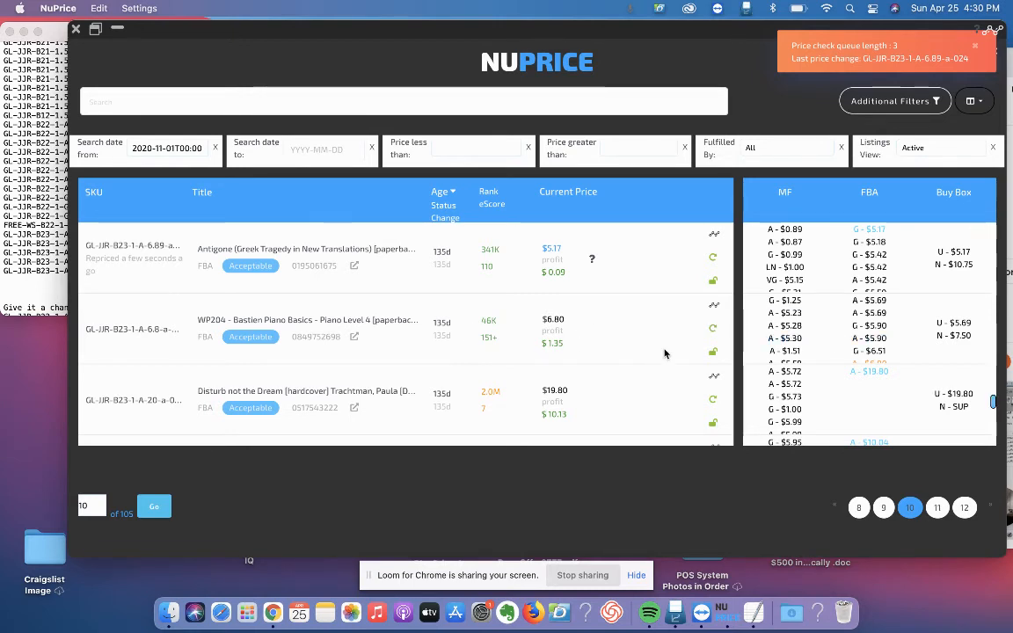
{"action": "left_click", "coordinate": [882, 303]}
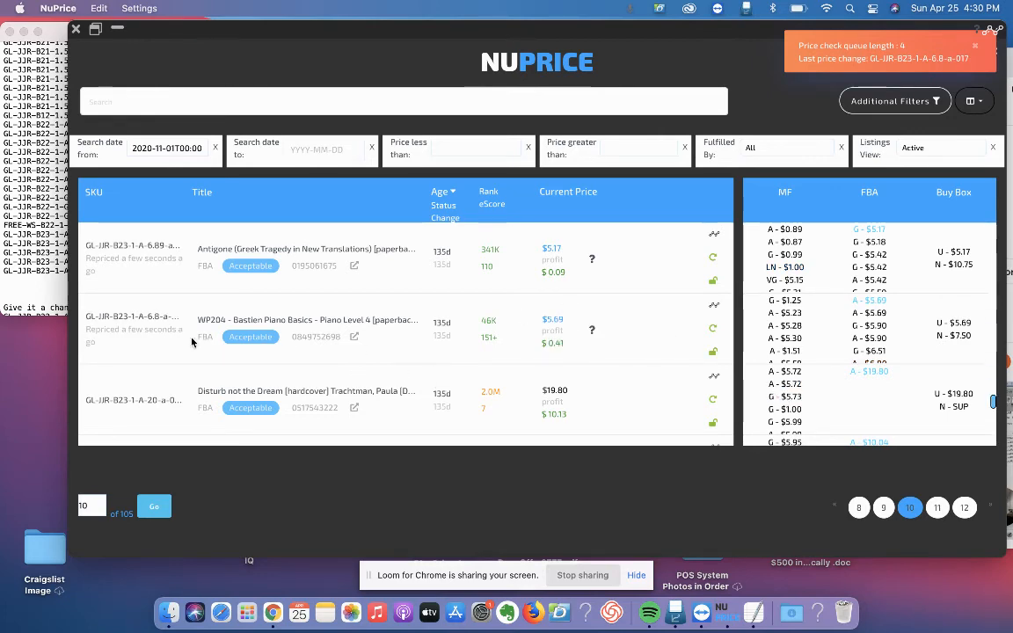
Step: Copy the Bastien Piano Basics SKU, GL-JJR-B23-1-A-6.8-a-017, and add it at the start of the Give it a chance list in TextEdit
{"action": "left_click", "coordinate": [148, 315]}
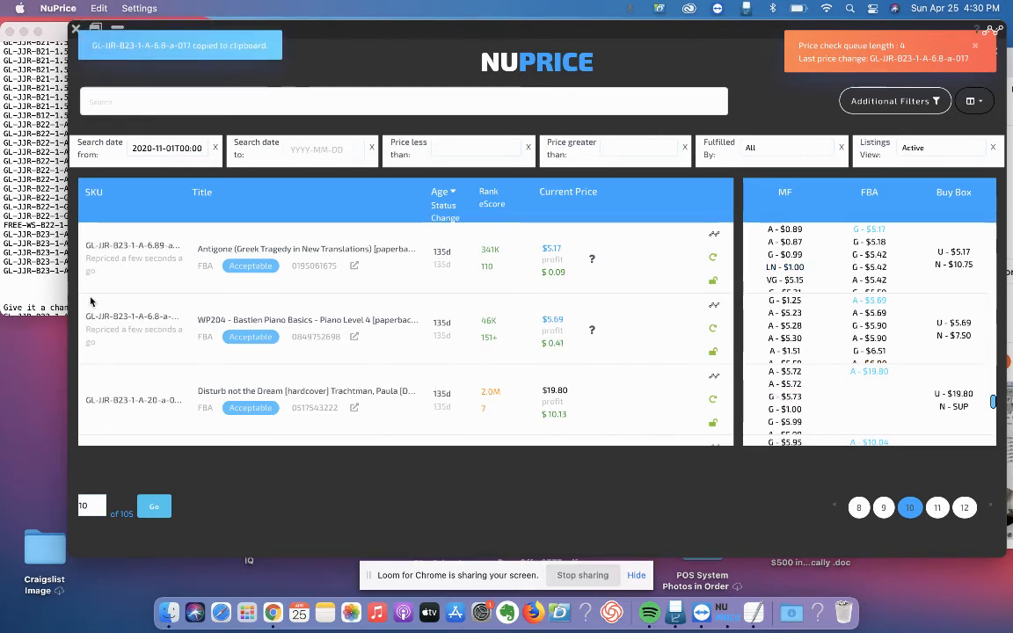
{"action": "left_click", "coordinate": [45, 277]}
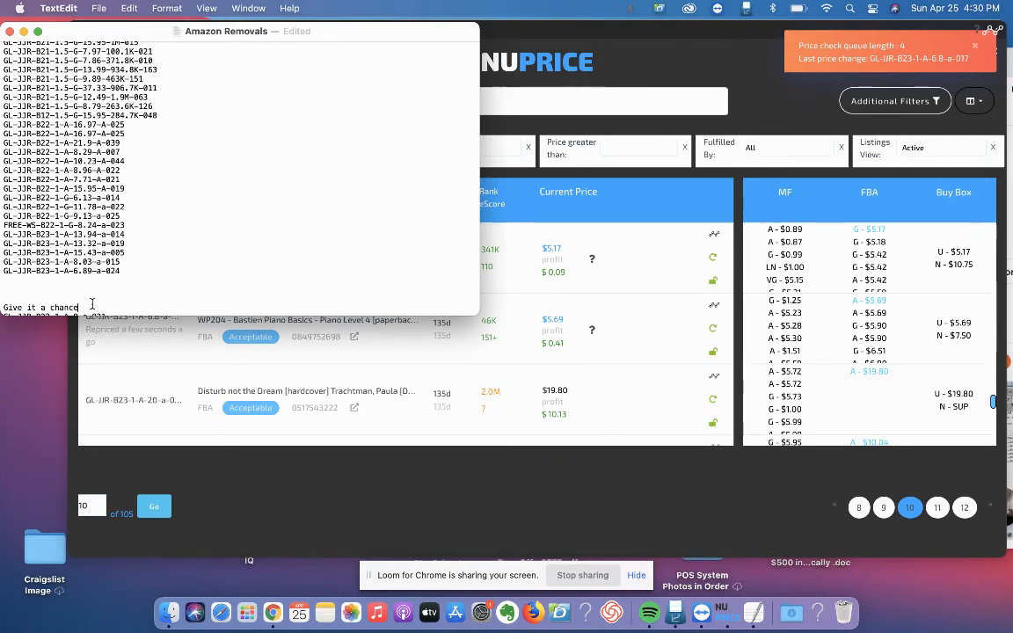
{"action": "scroll", "coordinate": [92, 305], "scroll_direction": "down", "scroll_amount": 5}
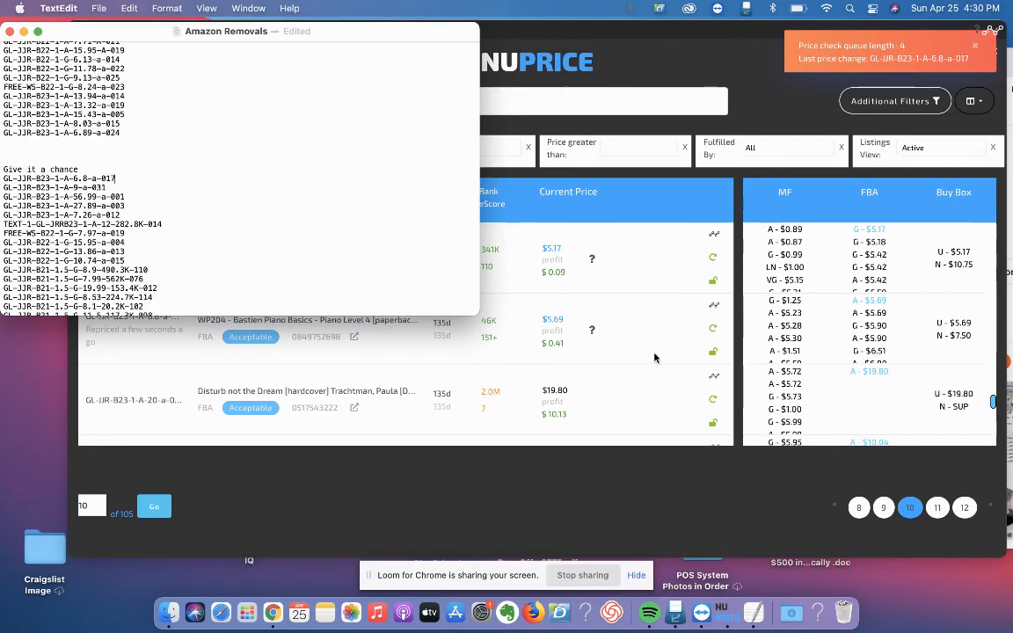
Step: Copy the Disturb not the Dream SKU, GL-JJR-B23-1-A-20-a-028, from NuPrice to the end of the TextEdit list above Give it a chance
{"action": "left_click", "coordinate": [654, 358]}
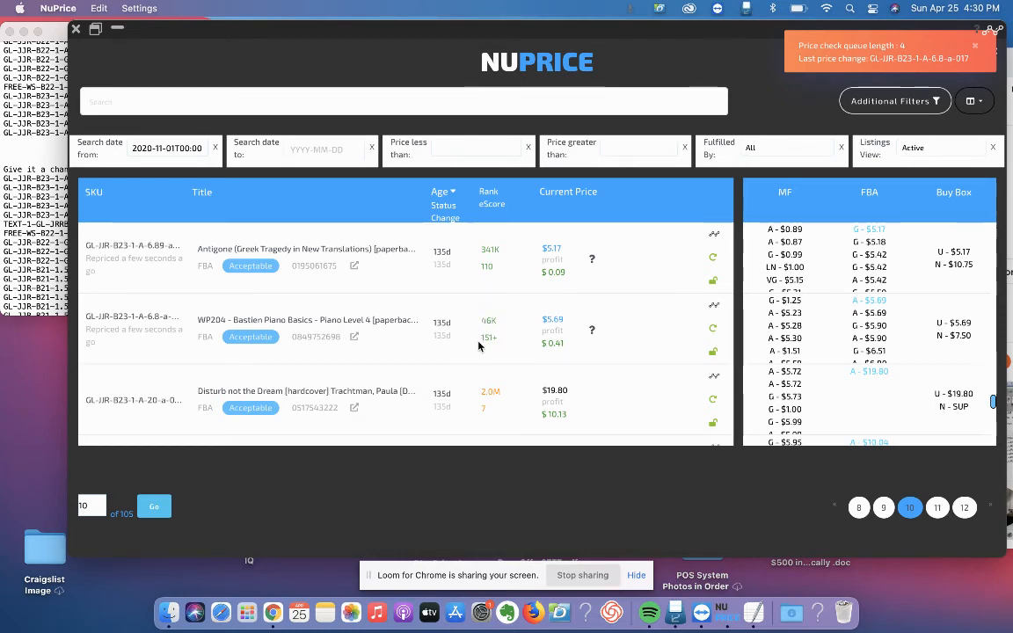
{"action": "scroll", "coordinate": [517, 372], "scroll_direction": "down", "scroll_amount": 1}
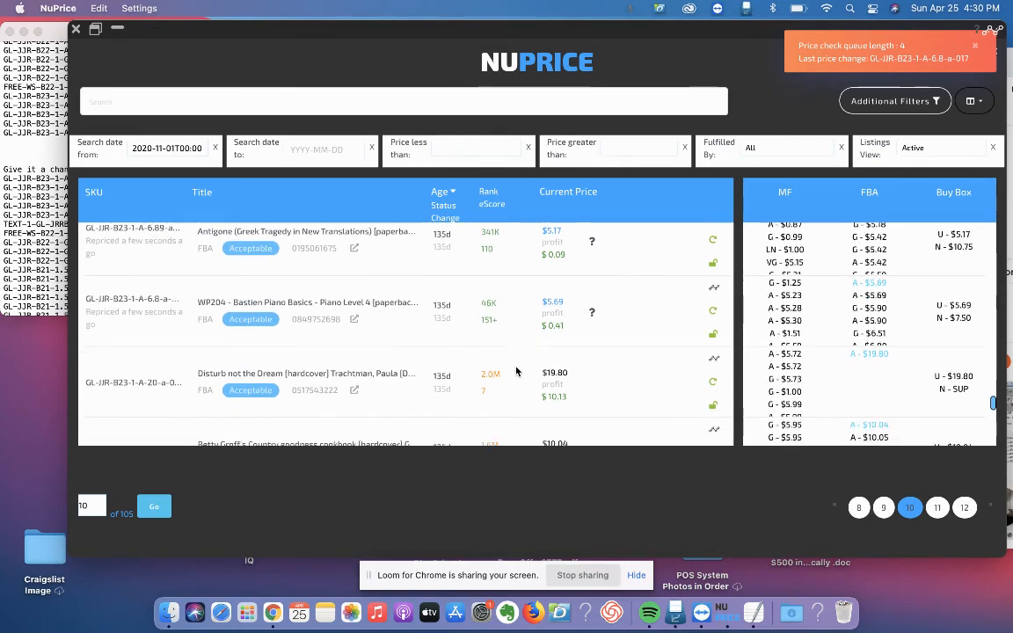
{"action": "scroll", "coordinate": [517, 372], "scroll_direction": "down", "scroll_amount": 1}
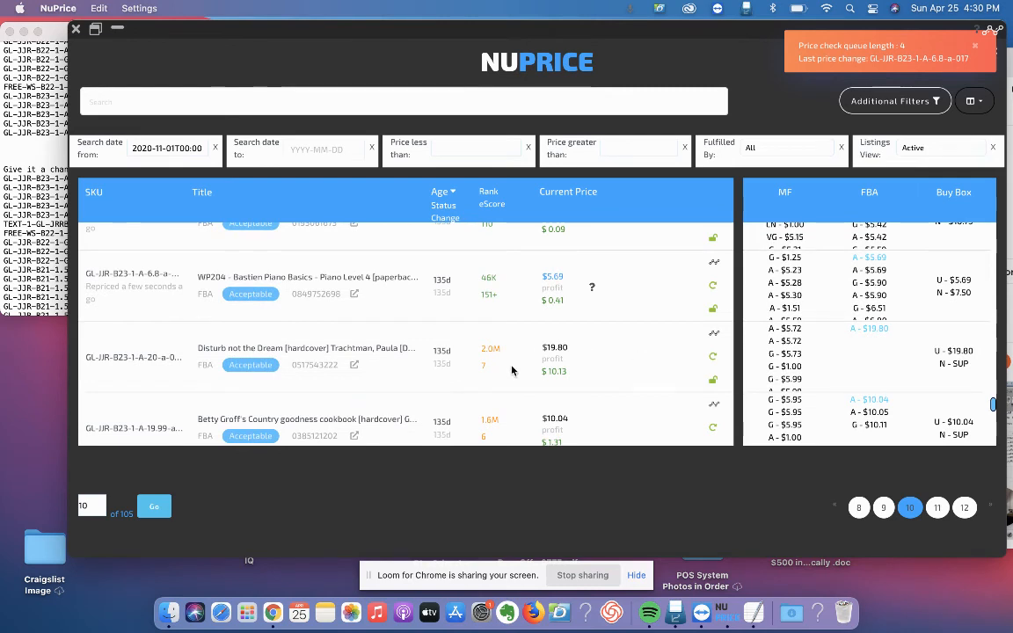
{"action": "left_click", "coordinate": [139, 354]}
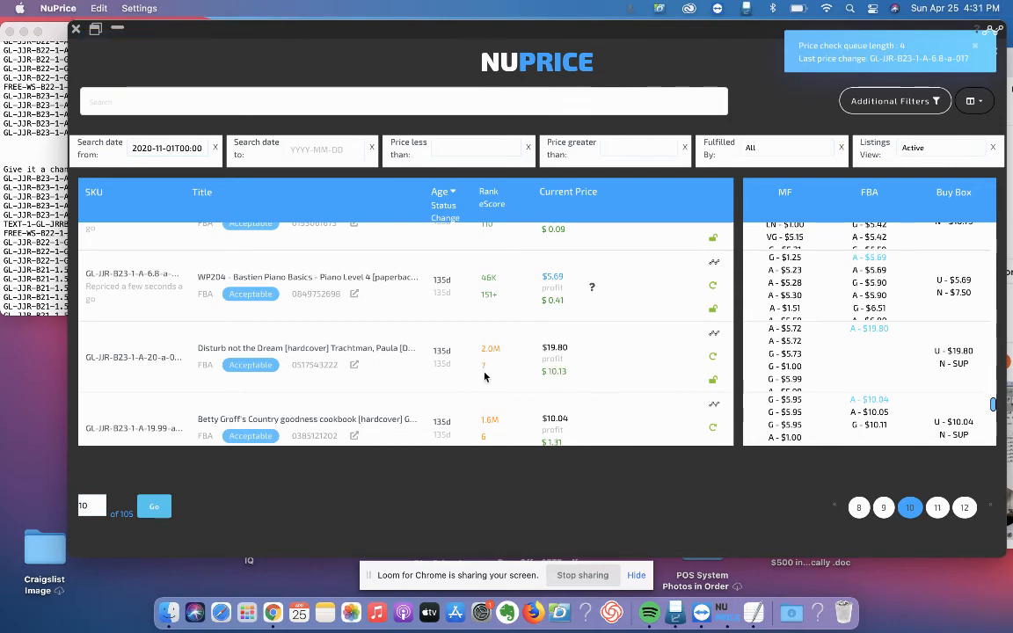
{"action": "left_click", "coordinate": [35, 244]}
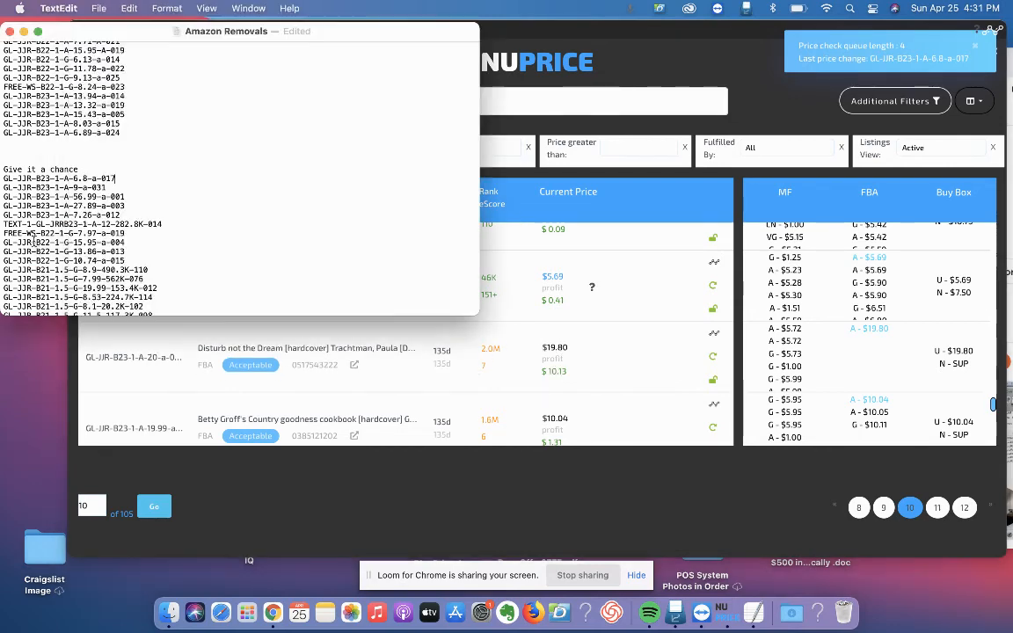
{"action": "left_click", "coordinate": [113, 141]}
{"action": "key", "text": "super+v"}
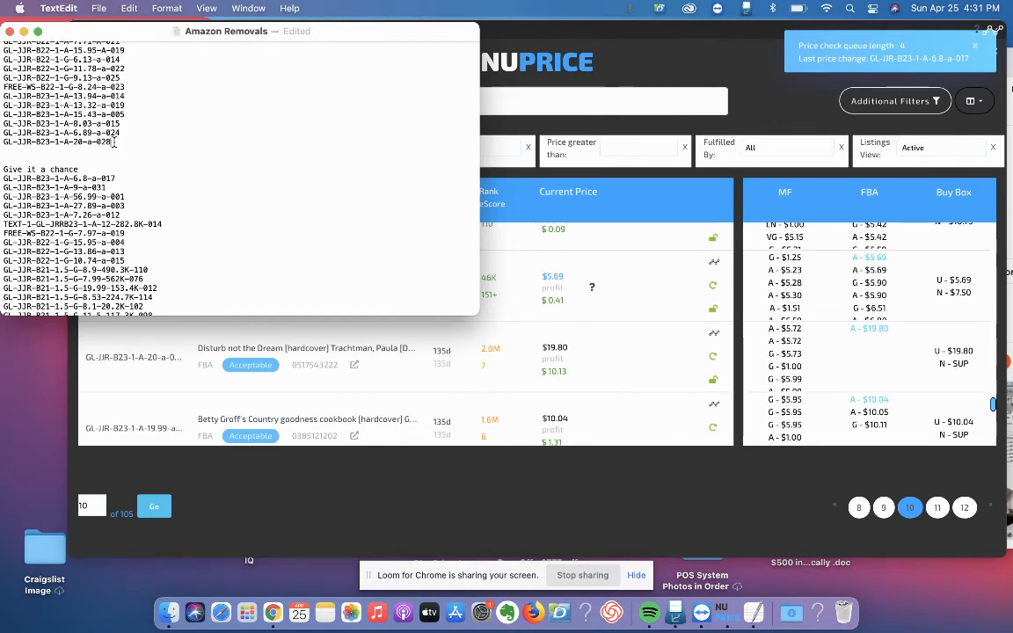
{"action": "key", "text": "Return"}
Step: Copy the SKU of Betty Groff's Country goodness cookbook, GL-JJR-B23-1-A-19.99-a-002, from NuPrice to the end of the TextEdit list above Give it a chance
{"action": "left_click", "coordinate": [645, 412]}
{"action": "scroll", "coordinate": [642, 406], "scroll_direction": "down", "scroll_amount": 2}
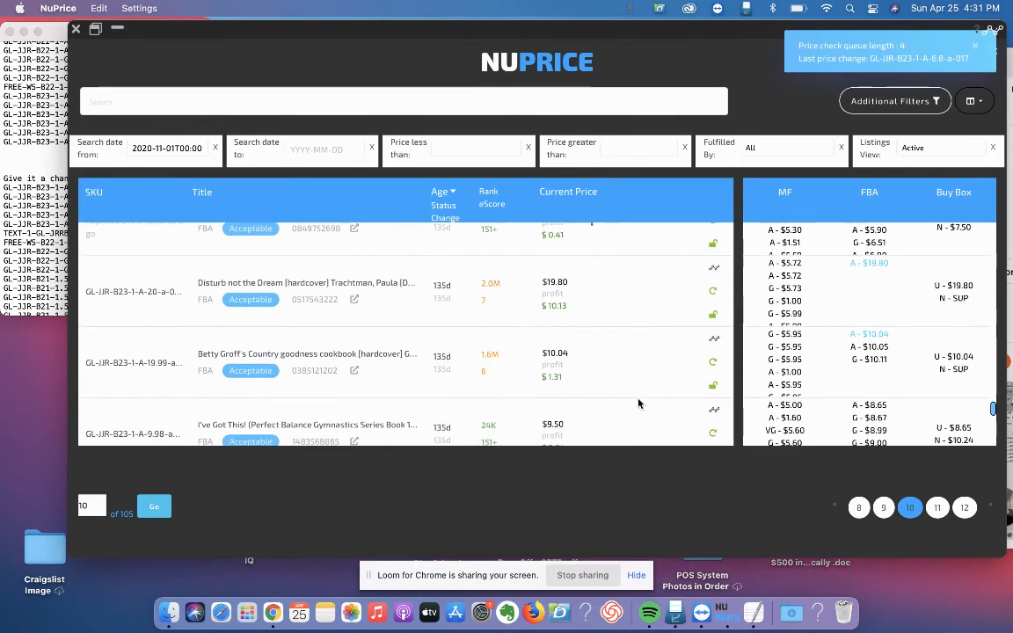
{"action": "left_click", "coordinate": [144, 358]}
{"action": "left_click", "coordinate": [26, 149]}
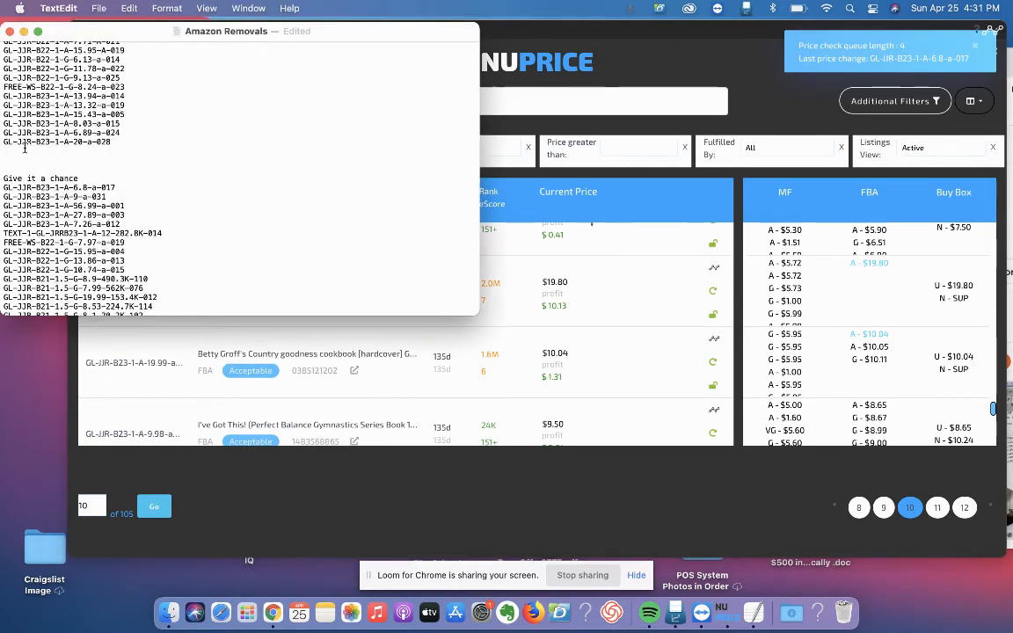
{"action": "key", "text": "super+v"}
{"action": "key", "text": "Return"}
Step: Reprice I've Got This! in NuPrice to the $8.65 FBA offer and copy its SKU, GL-JJR-B23-1-A-9.98-a-010, to the start of TextEdit's Give it a chance list
{"action": "left_click", "coordinate": [552, 485]}
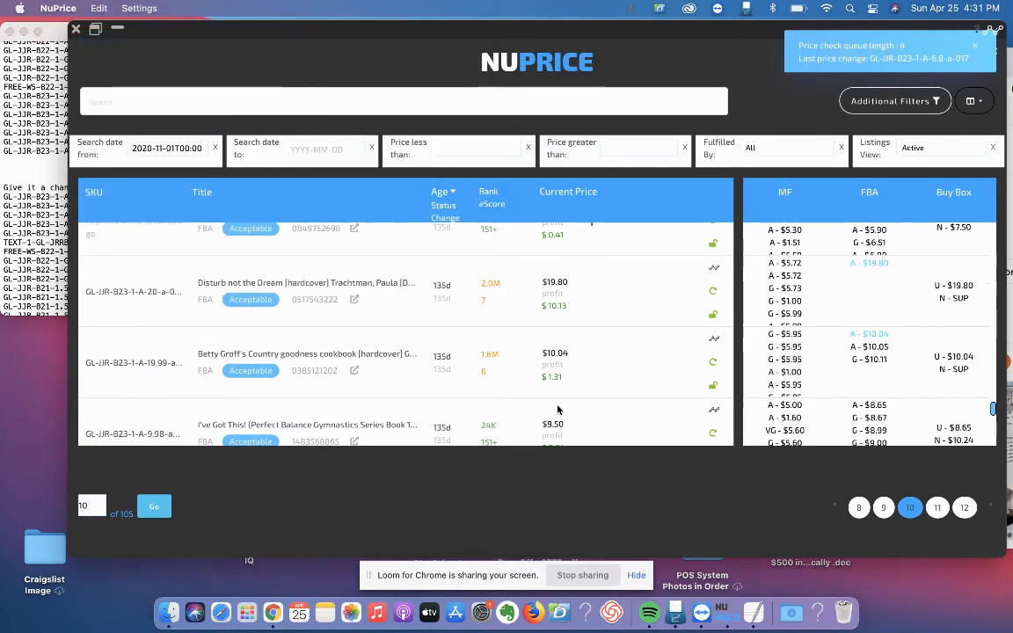
{"action": "scroll", "coordinate": [607, 365], "scroll_direction": "down", "scroll_amount": 2}
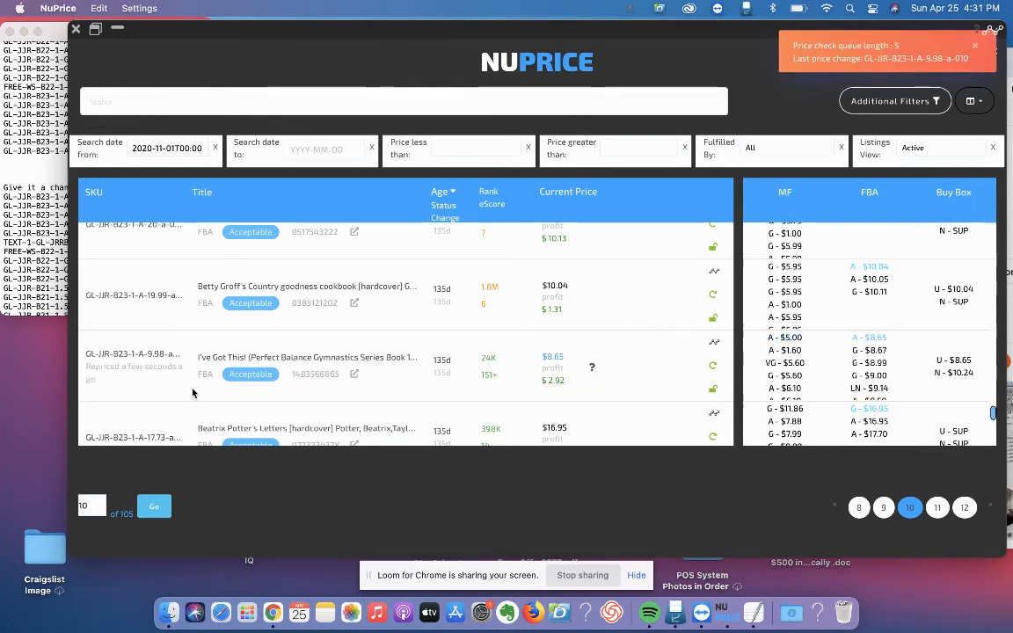
{"action": "left_click", "coordinate": [132, 353]}
{"action": "left_click", "coordinate": [56, 218]}
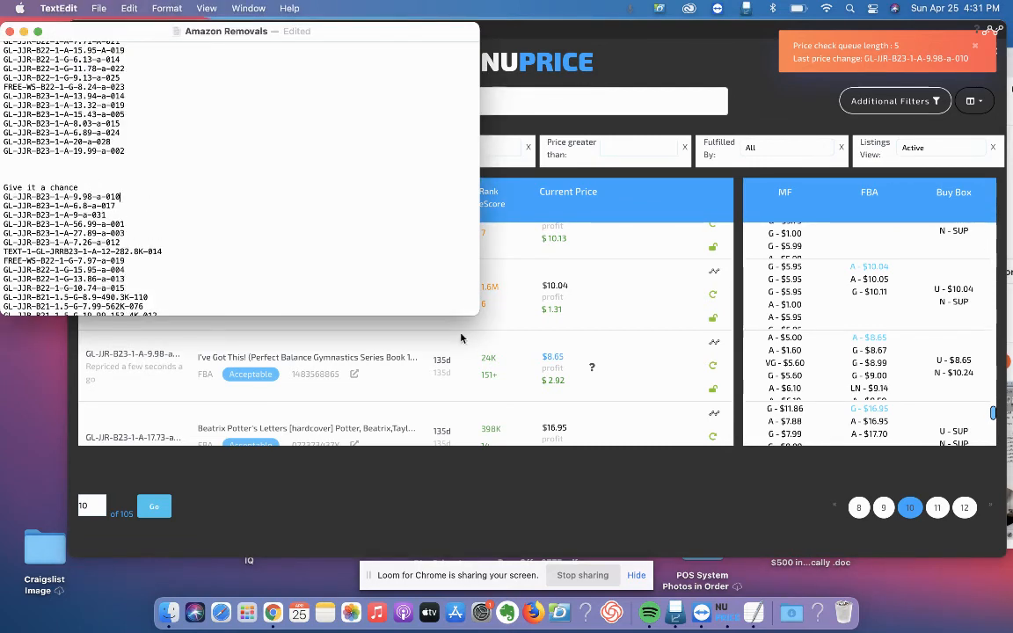
Step: Copy the Beatrix Potter's Letters SKU, GL-JJR-B23-1-A-17.73-a-037, from NuPrice to the end of the TextEdit list above Dispose
{"action": "left_click", "coordinate": [633, 394]}
{"action": "scroll", "coordinate": [634, 394], "scroll_direction": "down", "scroll_amount": 2}
{"action": "scroll", "coordinate": [633, 395], "scroll_direction": "down", "scroll_amount": 1}
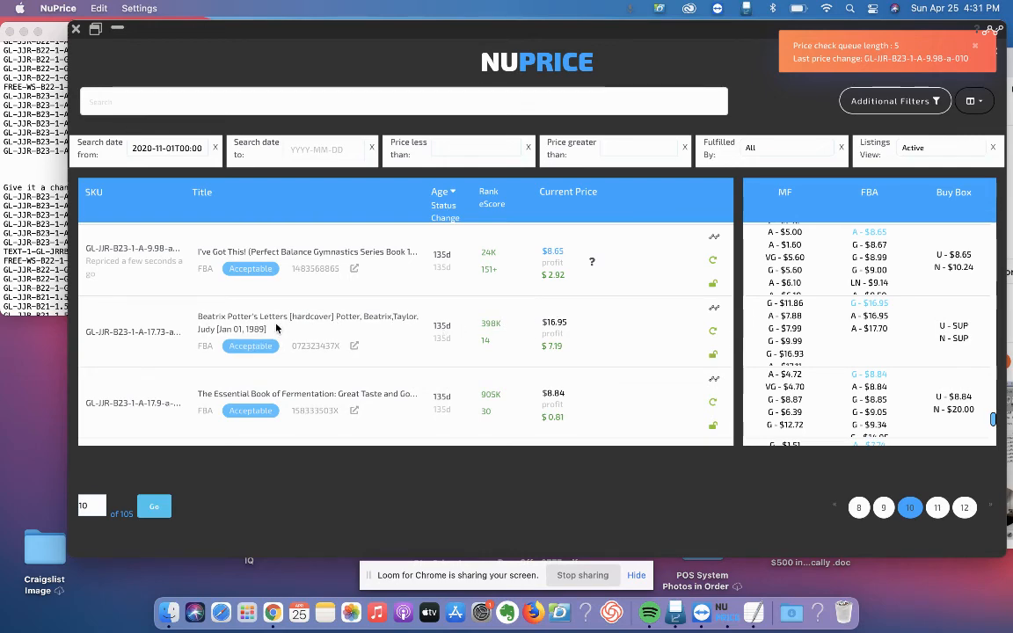
{"action": "left_click", "coordinate": [138, 333]}
{"action": "left_click", "coordinate": [17, 190]}
{"action": "scroll", "coordinate": [17, 189], "scroll_direction": "up", "scroll_amount": 15}
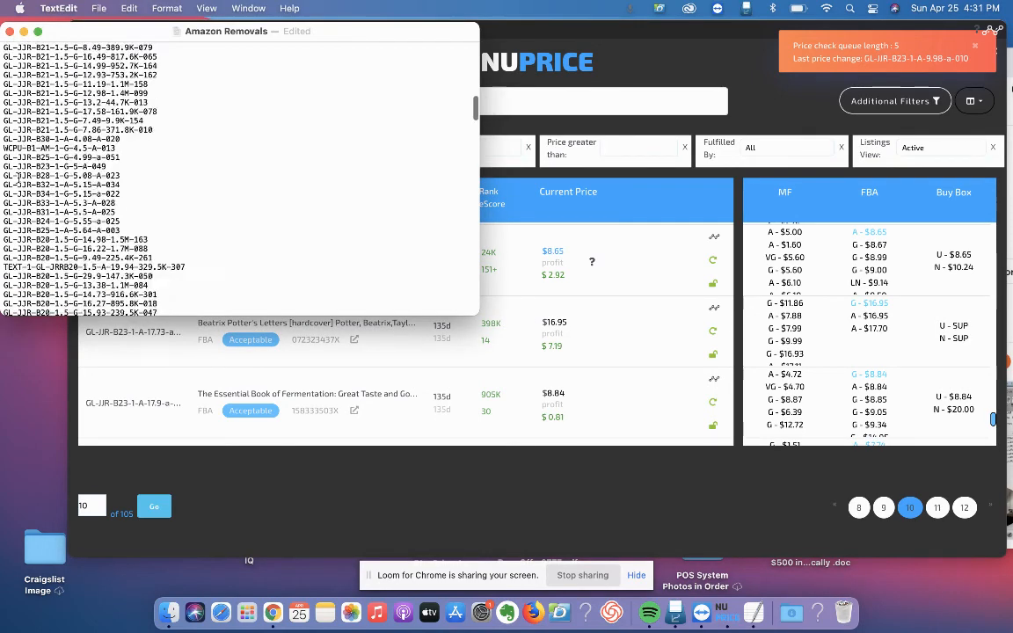
{"action": "scroll", "coordinate": [140, 233], "scroll_direction": "down", "scroll_amount": 4}
{"action": "left_click", "coordinate": [96, 189]}
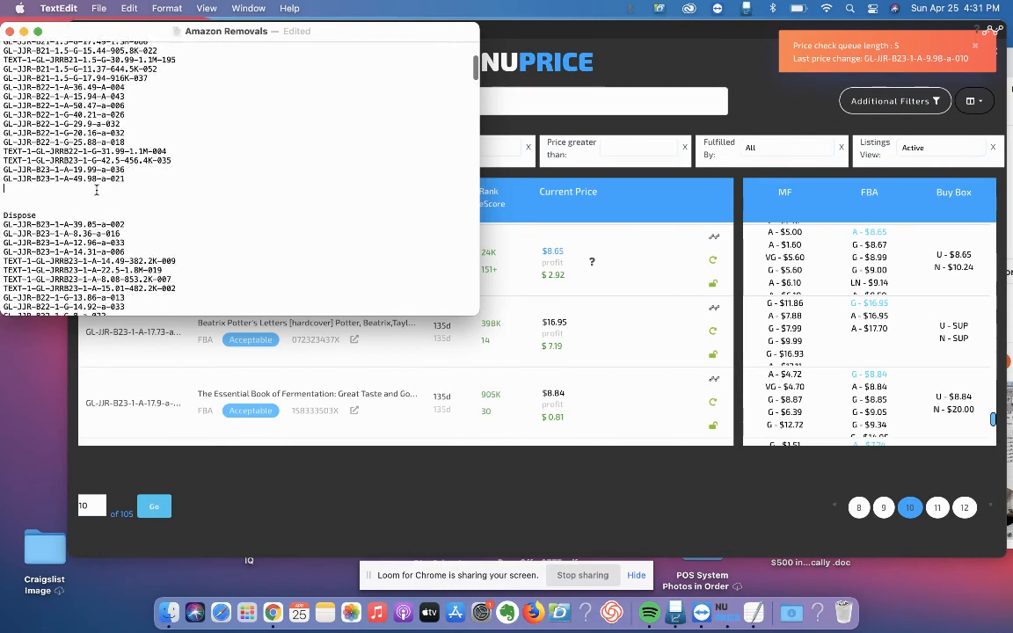
{"action": "key", "text": "super+v"}
Step: Copy The Essential Book of Fermentation SKU, GL-JJR-B23-1-A-17.9-a-011, from NuPrice to the start of the Dispose list in TextEdit
{"action": "left_click", "coordinate": [651, 337]}
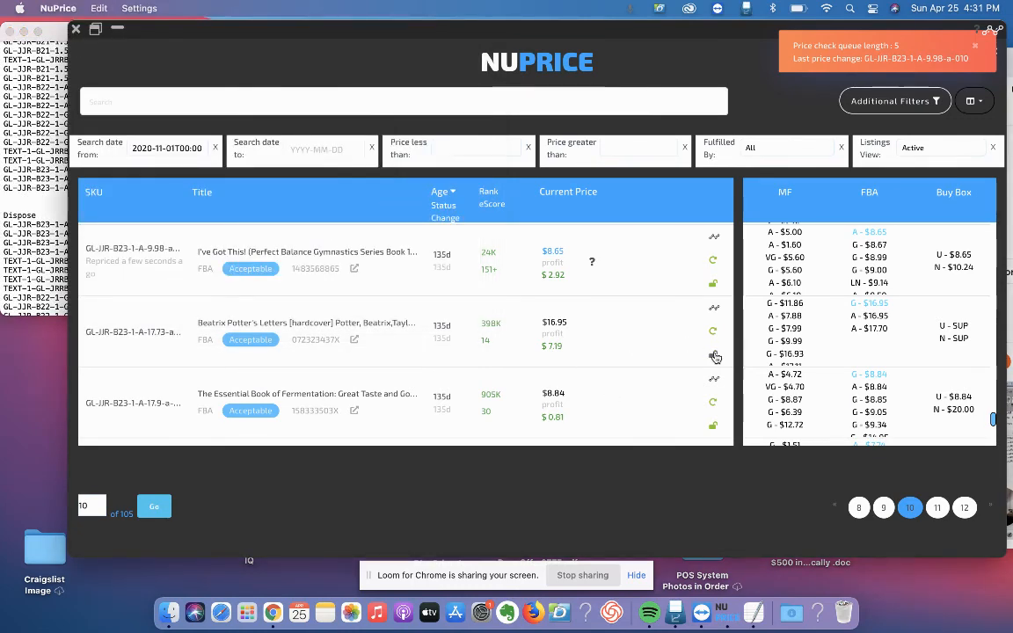
{"action": "scroll", "coordinate": [716, 356], "scroll_direction": "down", "scroll_amount": 2}
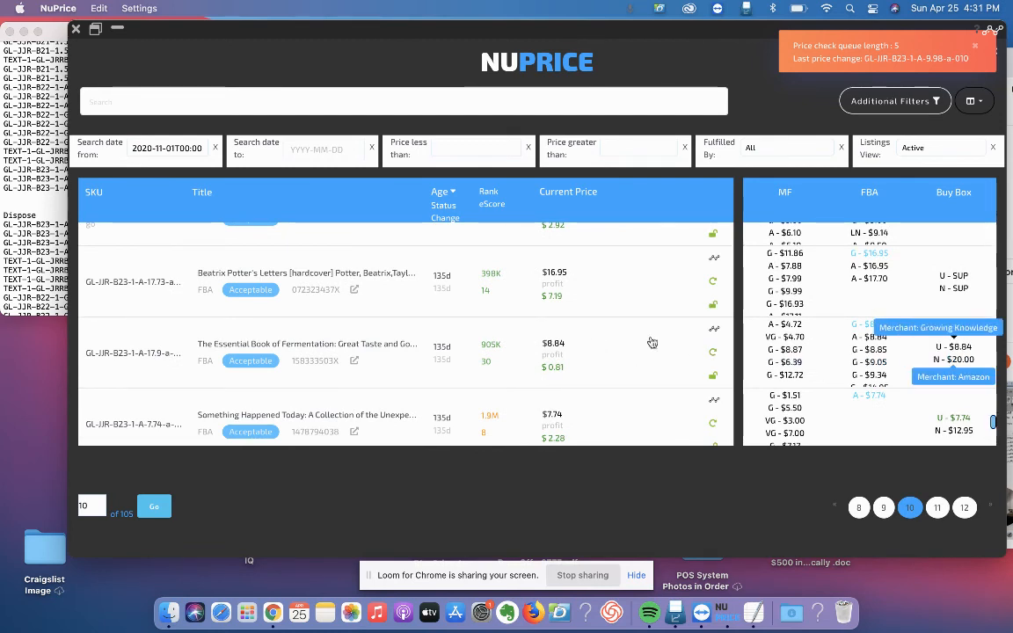
{"action": "left_click", "coordinate": [139, 350]}
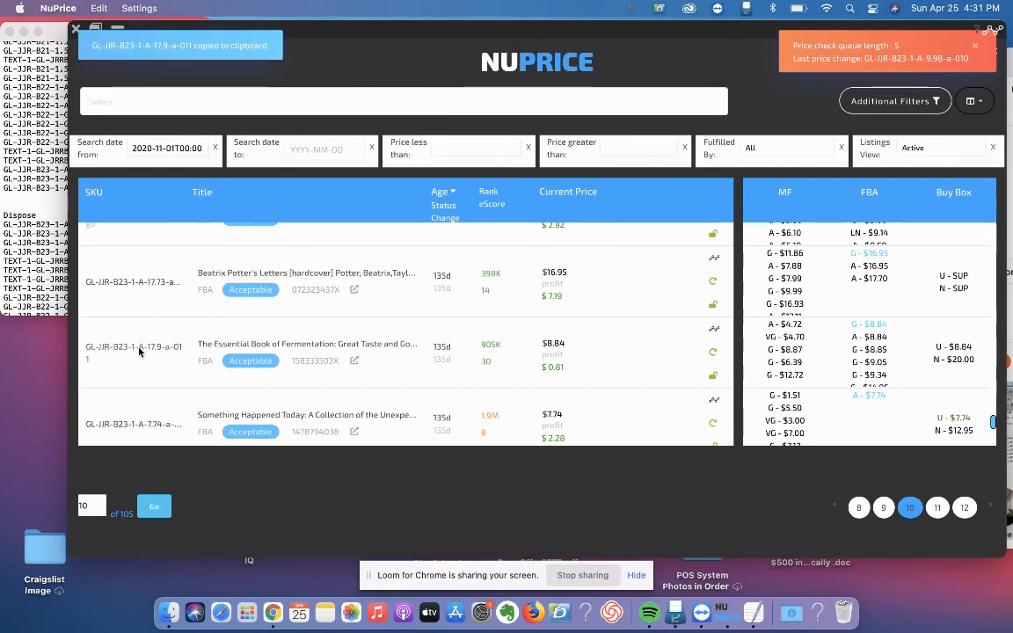
{"action": "left_click", "coordinate": [42, 210]}
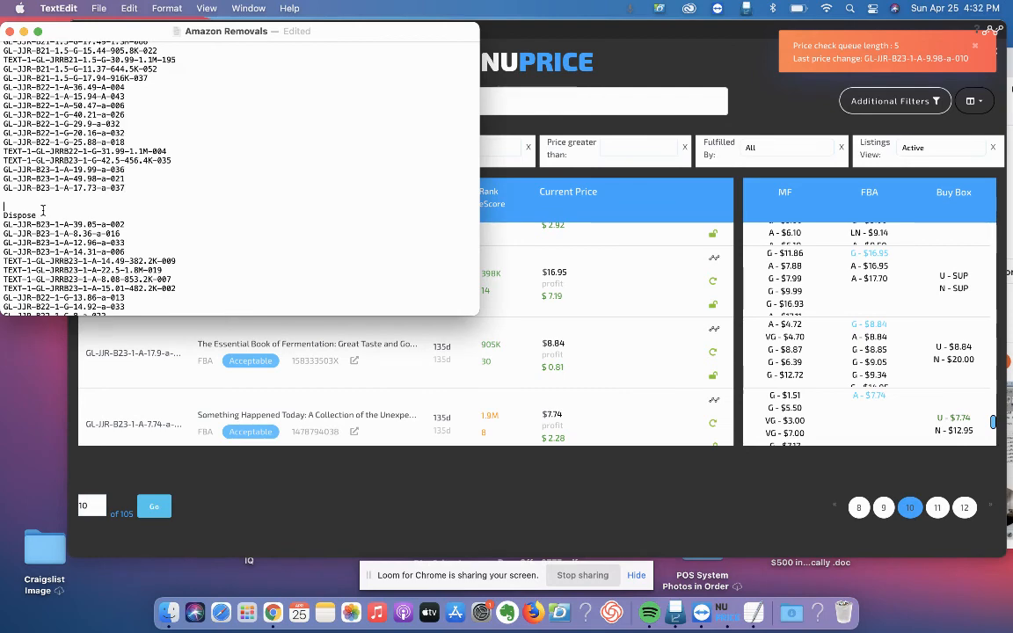
{"action": "key", "text": "Return"}
{"action": "key", "text": "super+v"}
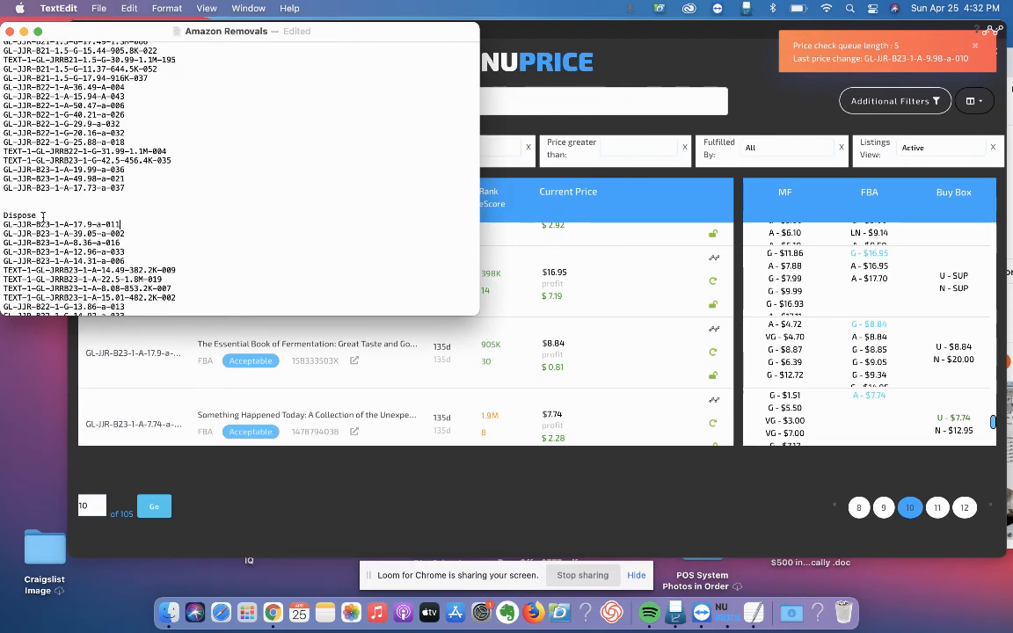
Step: Copy the Something Happened Today SKU, GL-JJR-B23-1-A-7.74-a-029, from NuPrice to the start of the Dispose list in TextEdit
{"action": "left_click", "coordinate": [594, 461]}
{"action": "scroll", "coordinate": [550, 413], "scroll_direction": "down", "scroll_amount": 2}
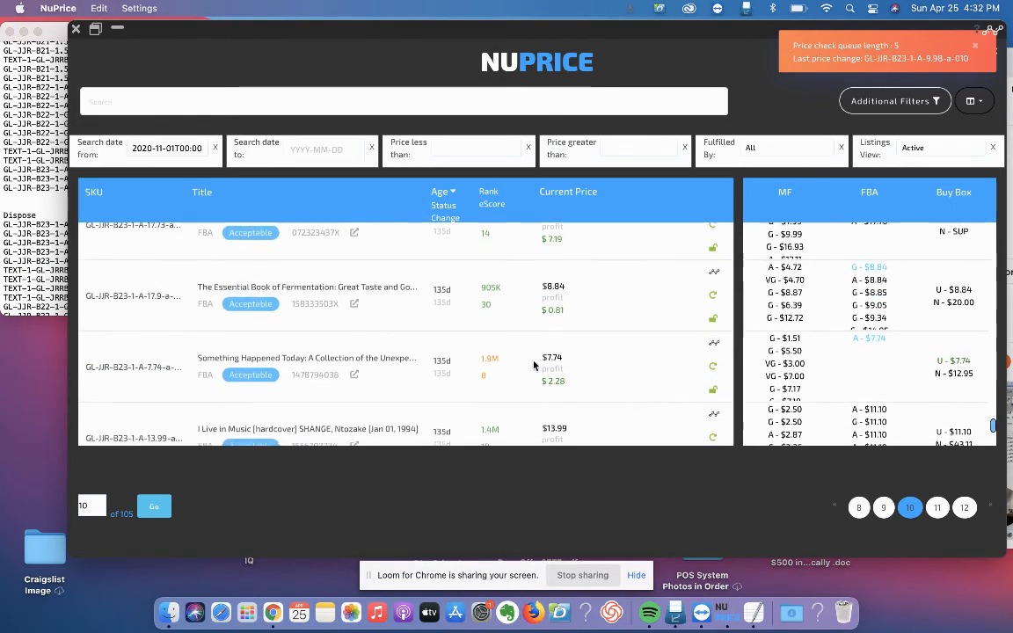
{"action": "scroll", "coordinate": [534, 364], "scroll_direction": "down", "scroll_amount": 1}
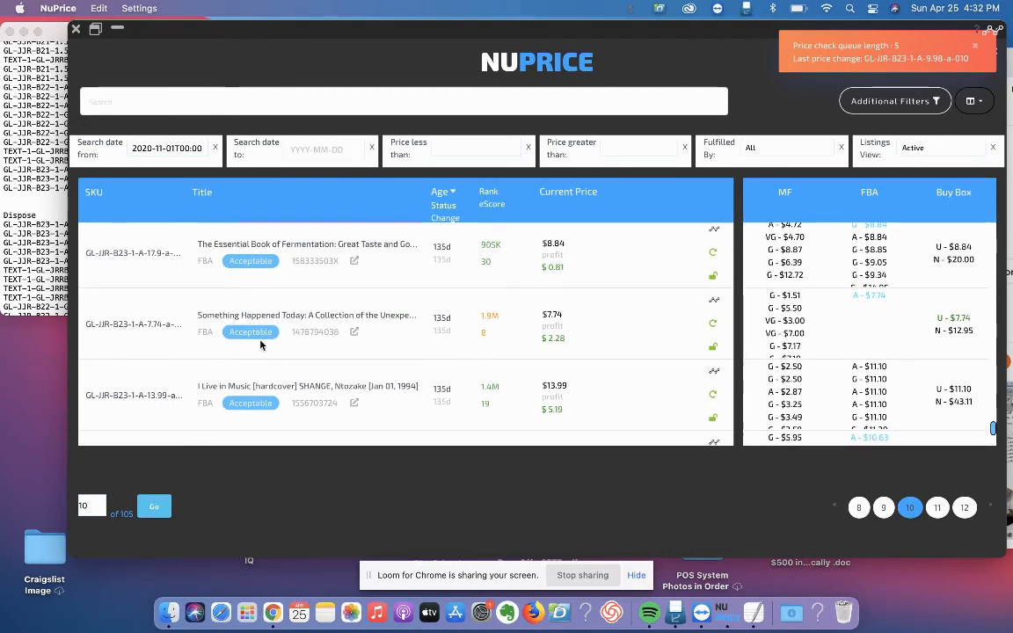
{"action": "left_click", "coordinate": [99, 322]}
{"action": "left_click", "coordinate": [39, 209]}
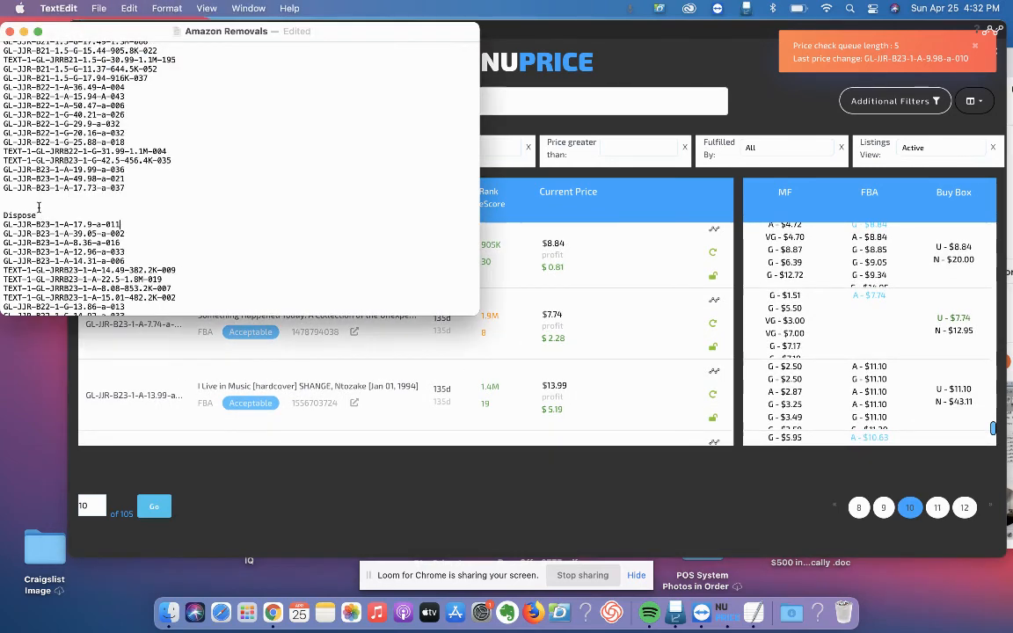
{"action": "left_click", "coordinate": [48, 212]}
{"action": "key", "text": "Return"}
{"action": "type", "text": "\\"}
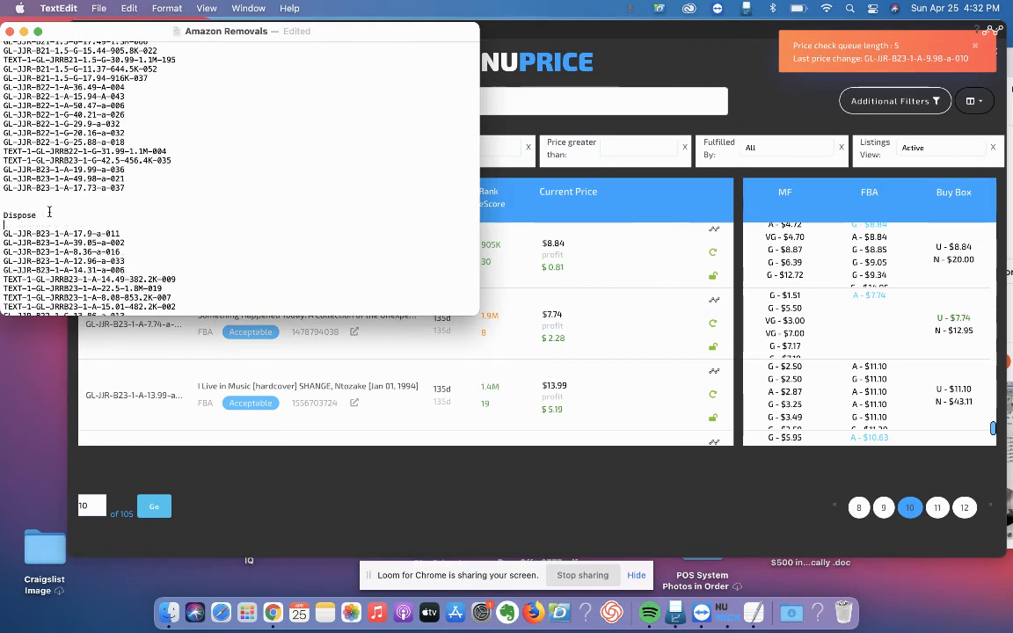
Step: Switch back to NuPrice, reprice I Live in Music to the $11.10 FBA offer, and copy its SKU, GL-JJR-B23-1-A-13.99-a-006
{"action": "left_click", "coordinate": [493, 415]}
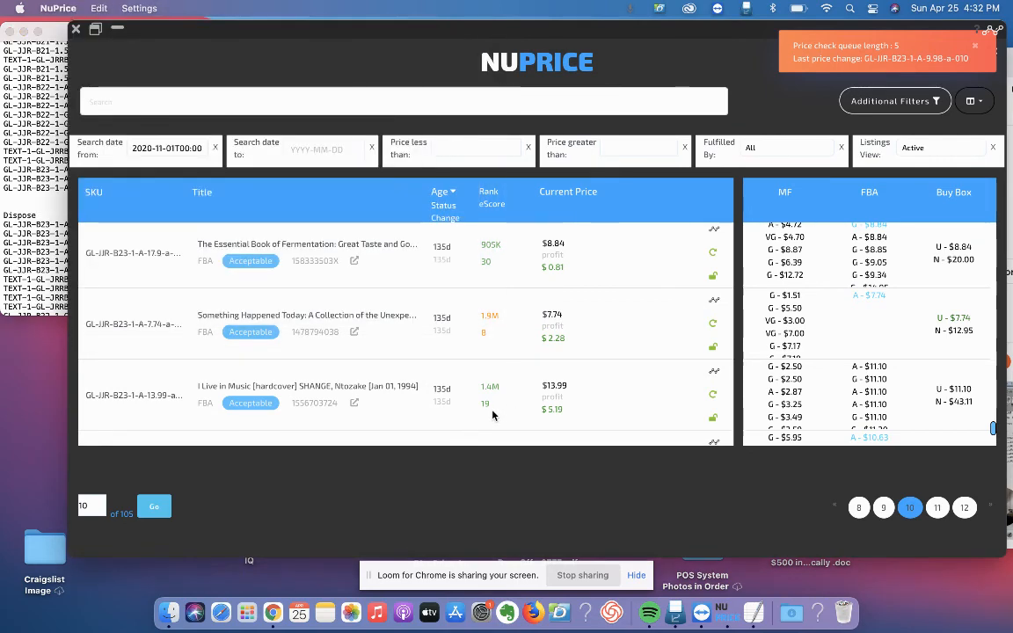
{"action": "scroll", "coordinate": [492, 415], "scroll_direction": "down", "scroll_amount": 2}
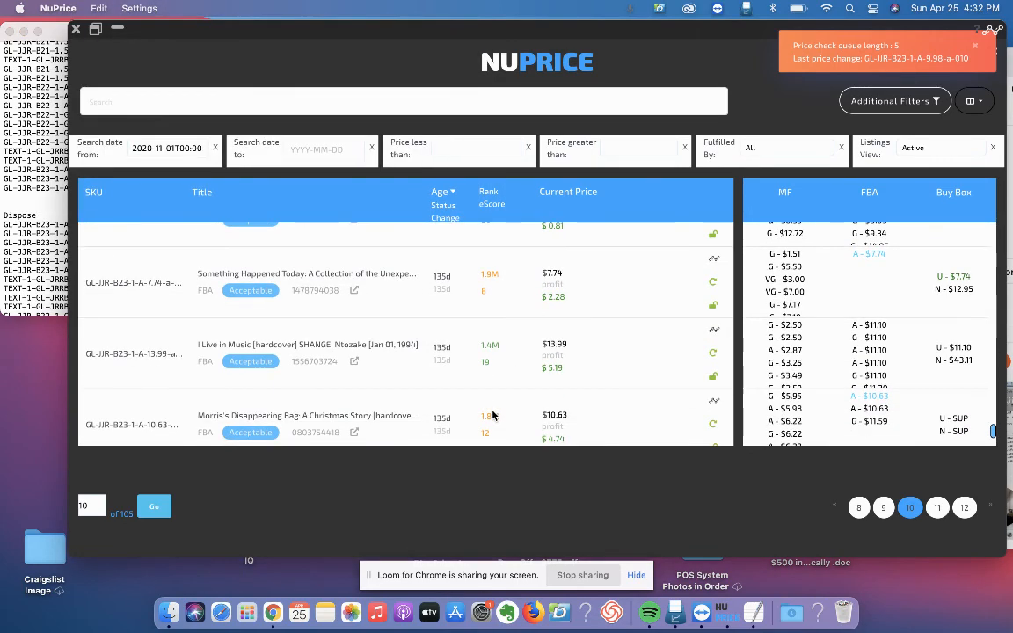
{"action": "left_click", "coordinate": [873, 325]}
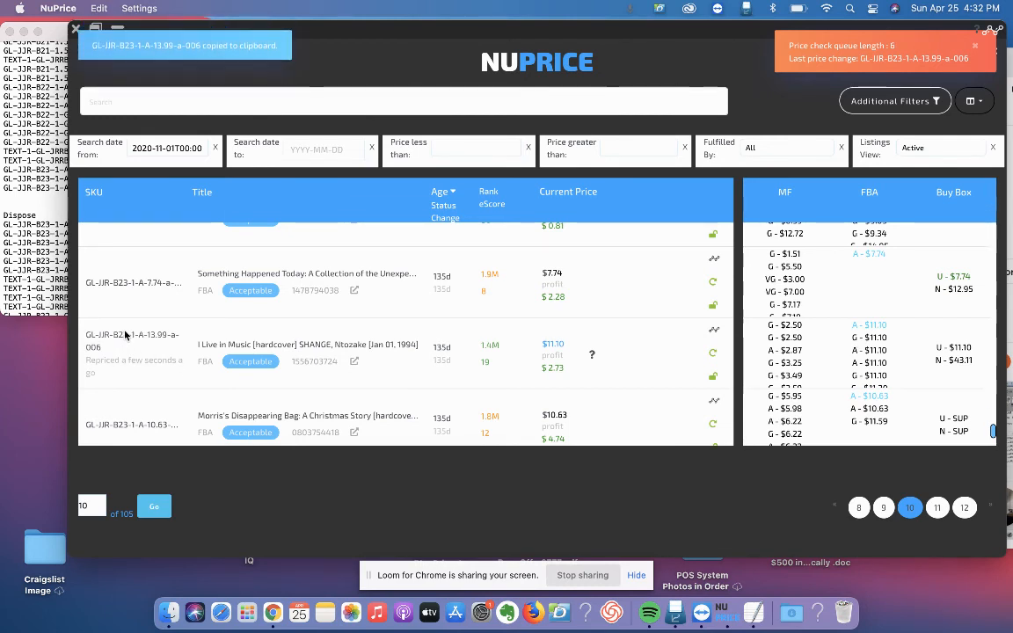
Step: Add the copied I Live in Music SKU, GL-JJR-B23-1-A-13.99-a-006, at the start of the Dispose list in TextEdit
{"action": "left_click", "coordinate": [44, 215]}
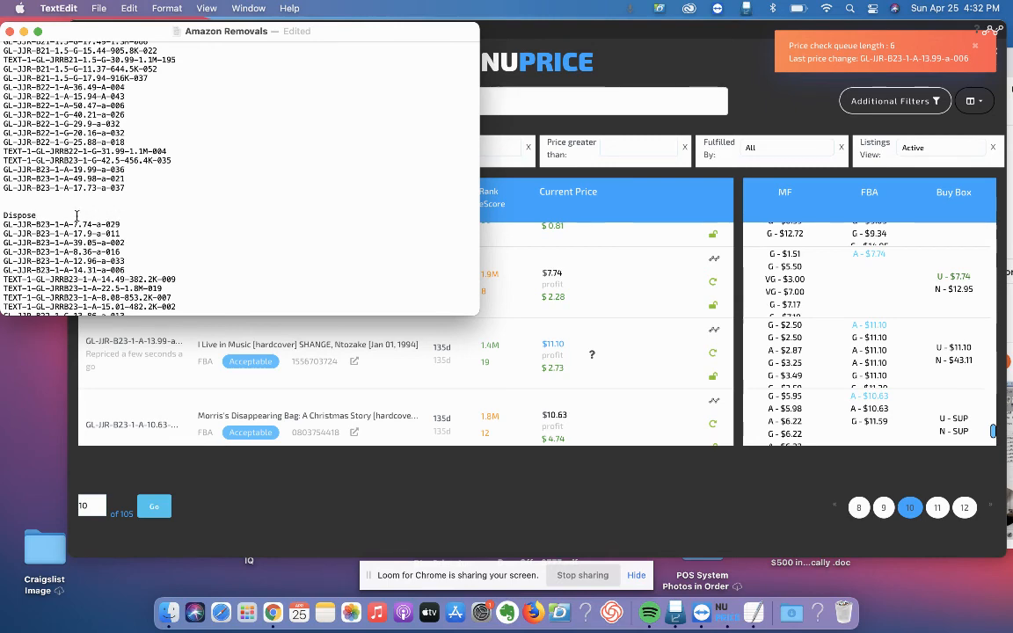
{"action": "key", "text": "Return"}
{"action": "key", "text": "cmd+v"}
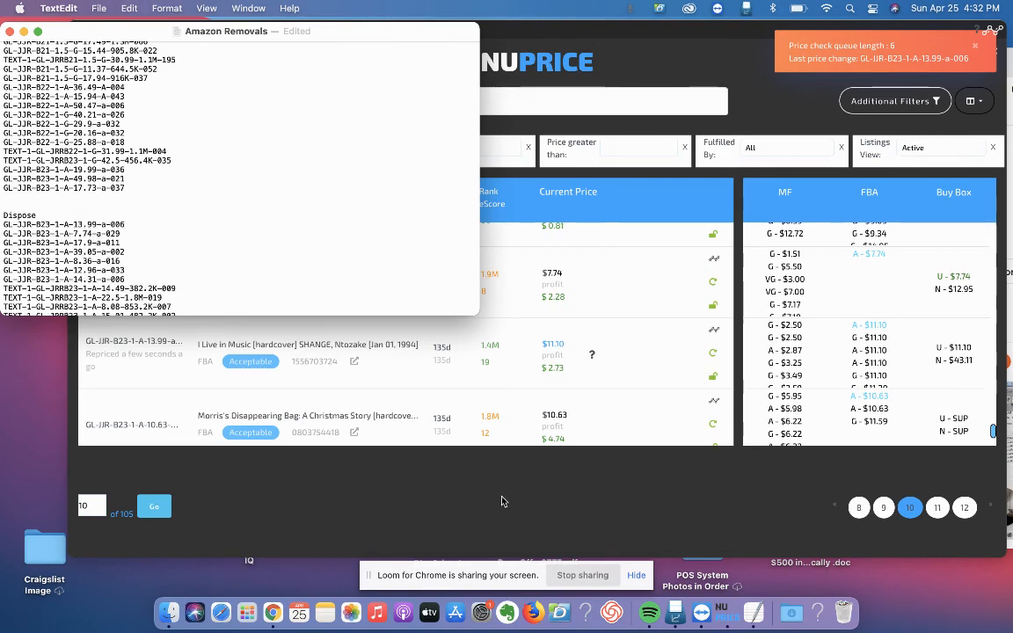
Step: Copy the Morris's Disappearing Bag SKU, GL-JJR-B23-1-A-10.63-a-004, from NuPrice to the start of the Dispose list in TextEdit
{"action": "left_click", "coordinate": [502, 501]}
{"action": "scroll", "coordinate": [594, 390], "scroll_direction": "down", "scroll_amount": 2}
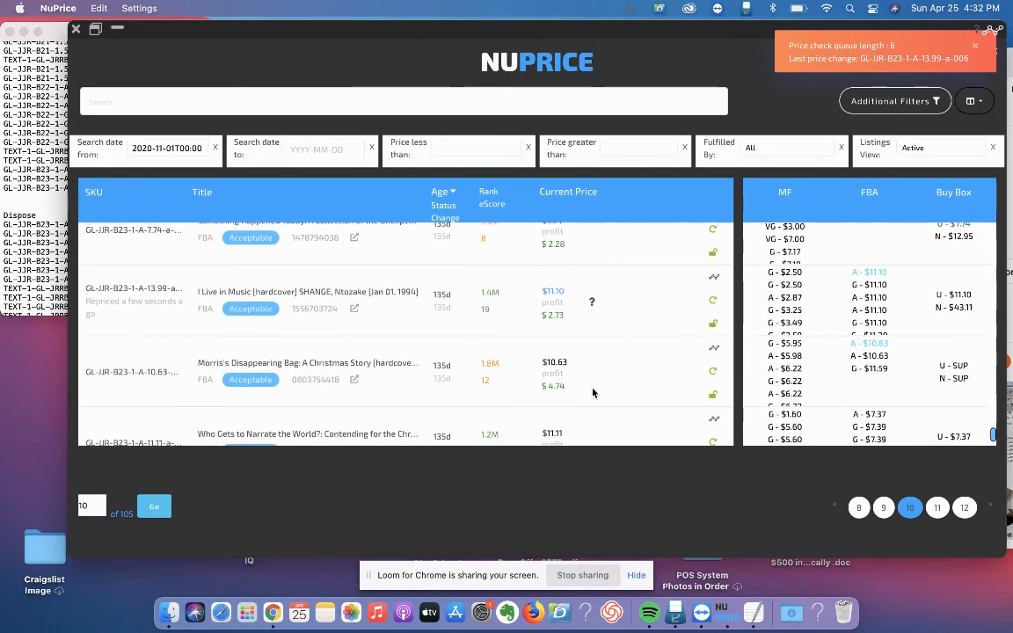
{"action": "left_click", "coordinate": [130, 372]}
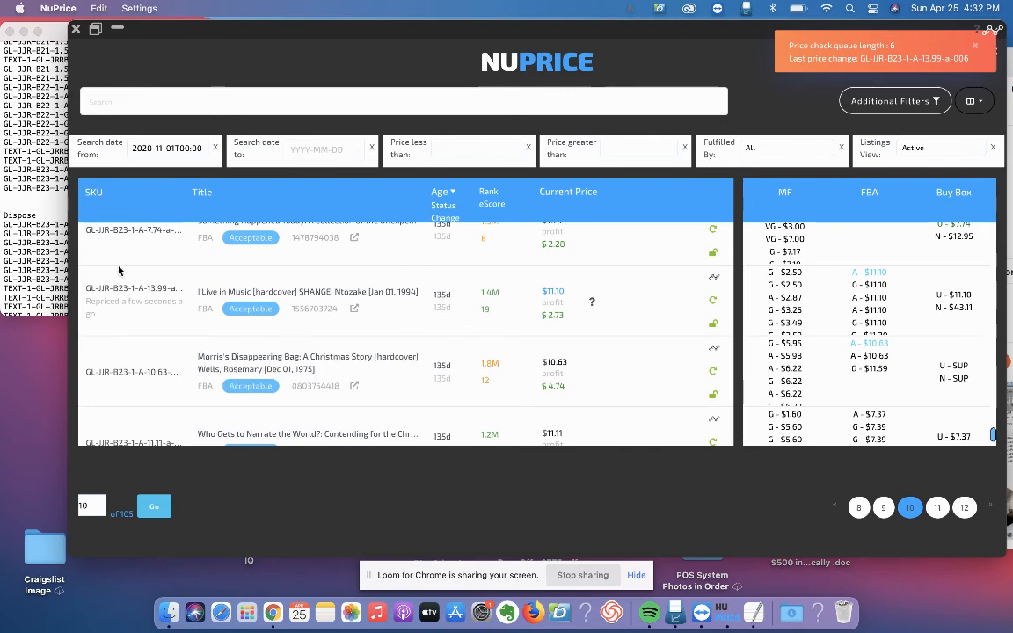
{"action": "left_click", "coordinate": [48, 205]}
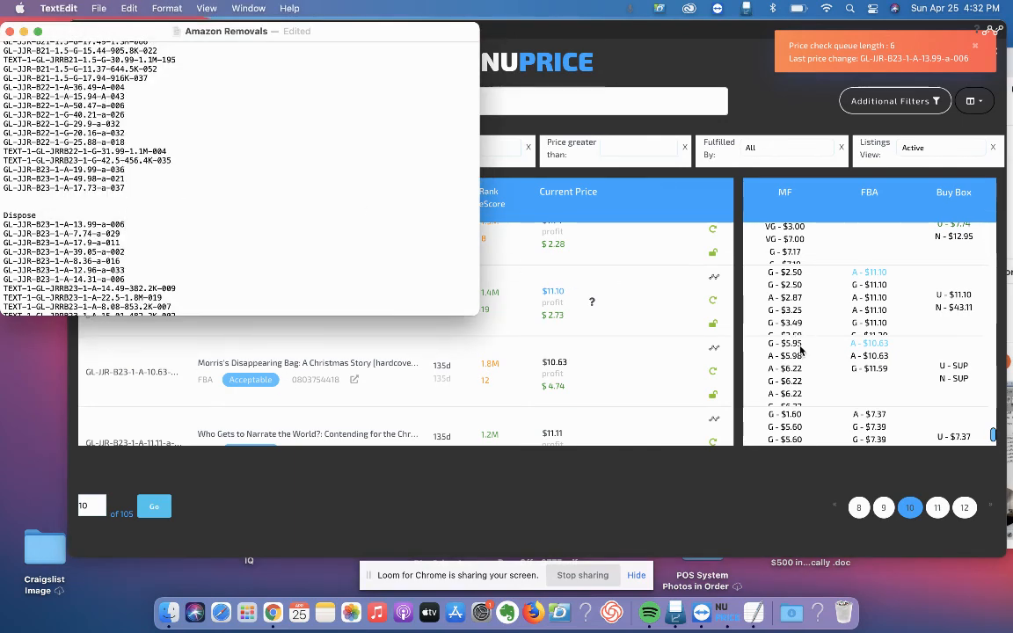
{"action": "left_click", "coordinate": [678, 362]}
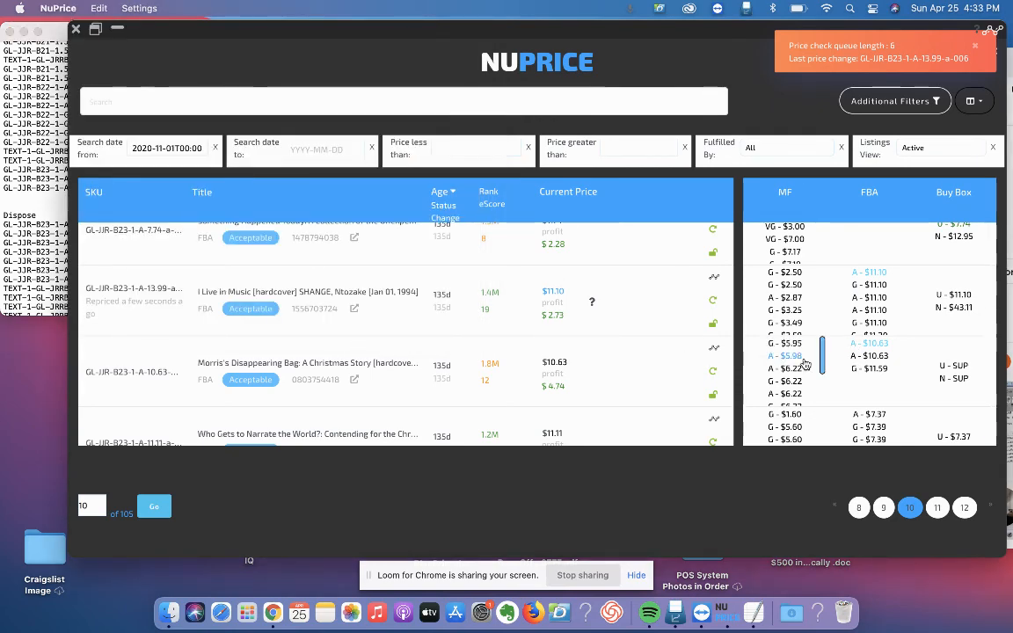
{"action": "mouse_move", "coordinate": [544, 321]}
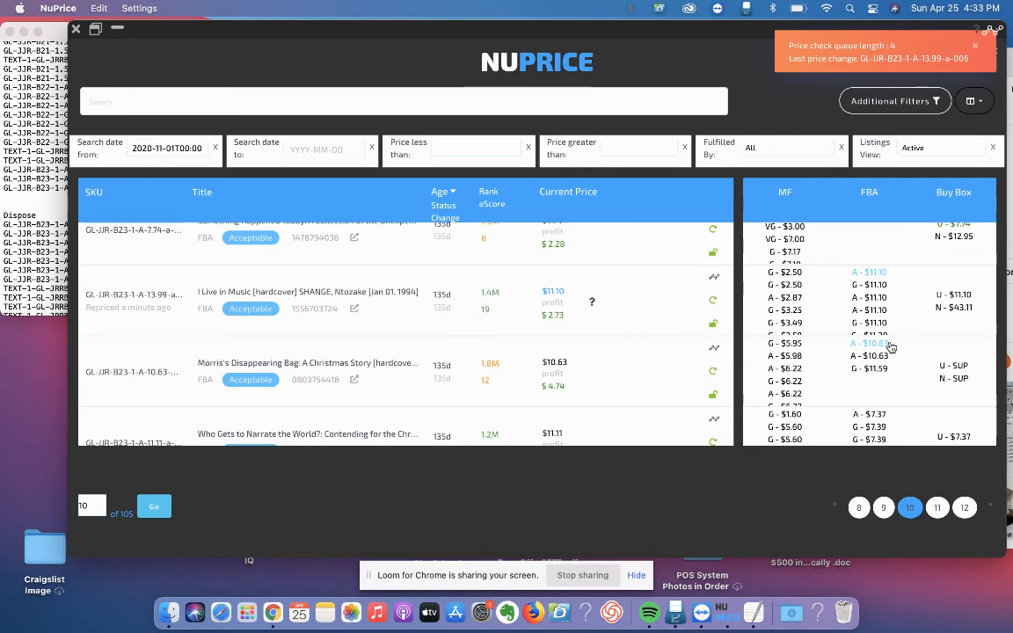
{"action": "left_click", "coordinate": [27, 210]}
{"action": "key", "text": "Return"}
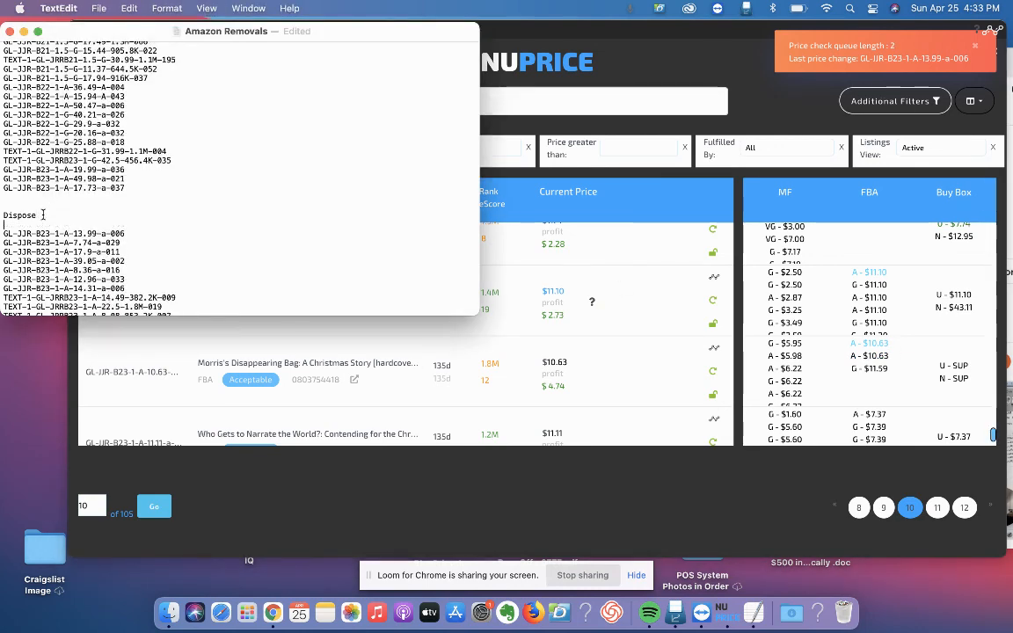
{"action": "key", "text": "super+v"}
Step: Switch back to NuPrice, reprice Who Gets to Narrate the World? to the $7.37 FBA offer, and copy its SKU, GL-JJR-B23-1-A-11.11-a-007
{"action": "left_click", "coordinate": [620, 373]}
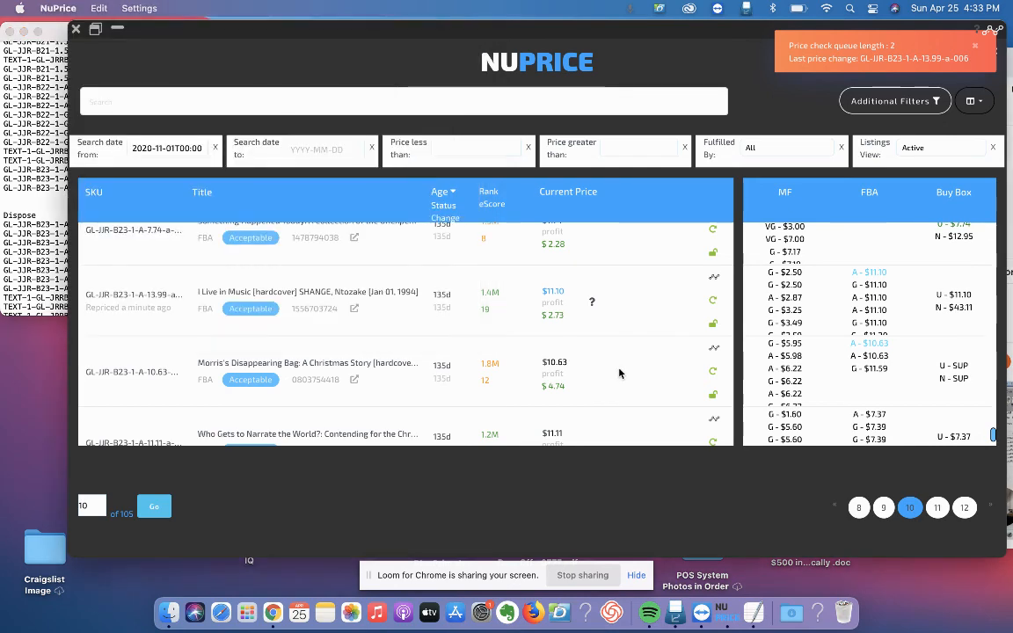
{"action": "scroll", "coordinate": [620, 373], "scroll_direction": "down", "scroll_amount": 2}
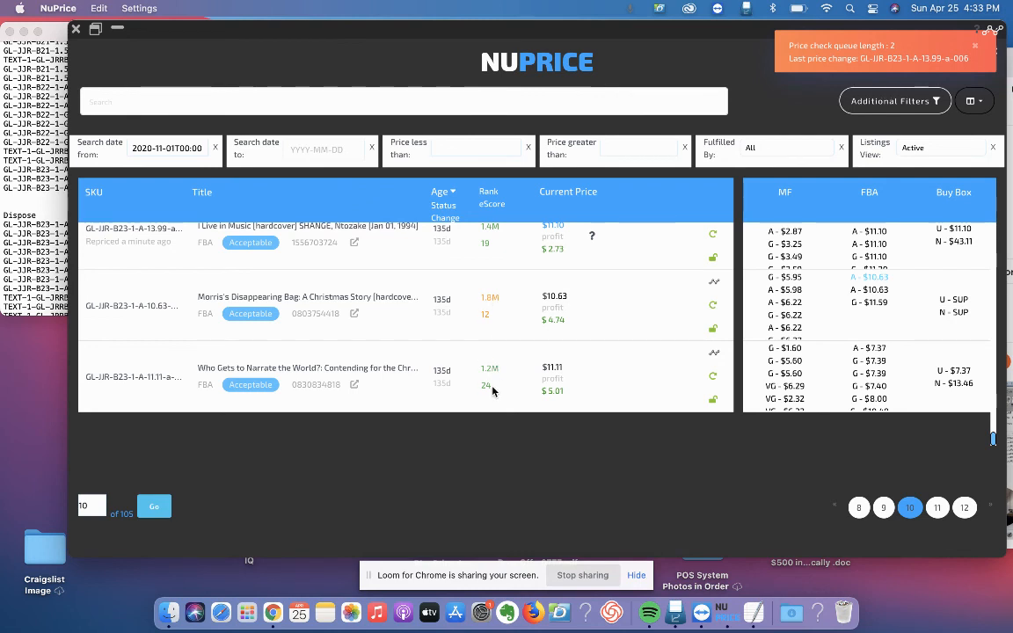
{"action": "mouse_move", "coordinate": [716, 355]}
{"action": "left_click", "coordinate": [878, 349]}
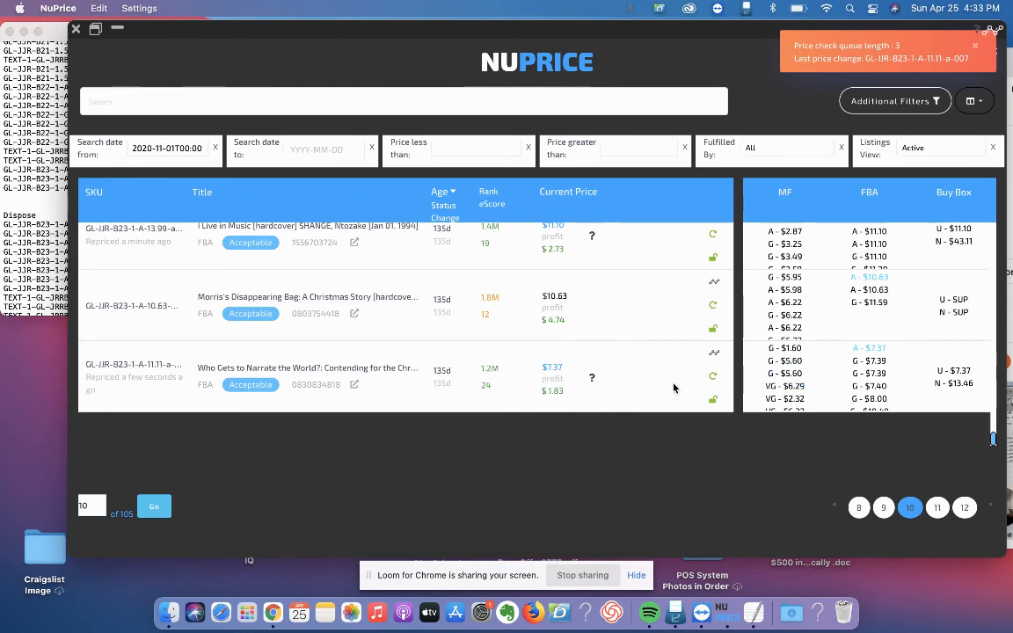
{"action": "left_click", "coordinate": [137, 360]}
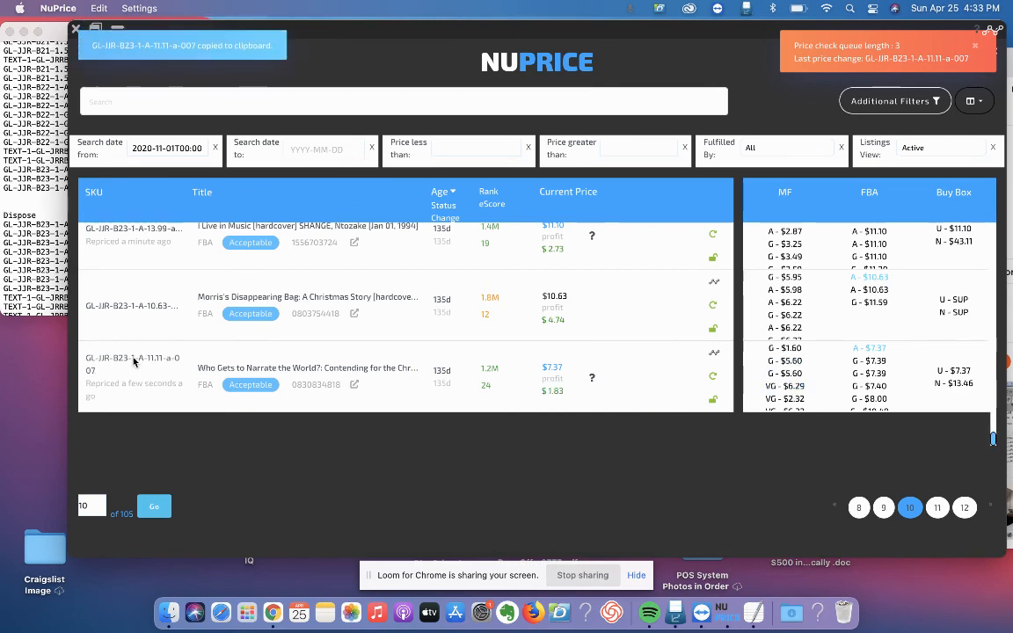
Step: Add the copied SKU, GL-JJR-B23-1-A-11.11-a-007, at the start of the Give it a chance list in TextEdit
{"action": "left_click", "coordinate": [52, 266]}
{"action": "scroll", "coordinate": [84, 237], "scroll_direction": "up", "scroll_amount": 5}
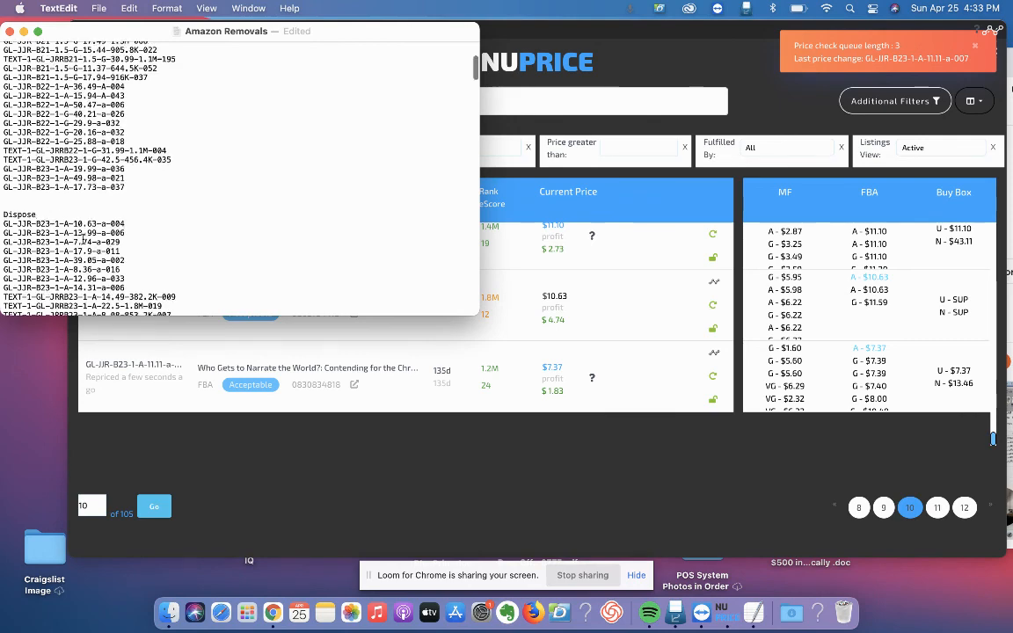
{"action": "scroll", "coordinate": [84, 237], "scroll_direction": "down", "scroll_amount": 10}
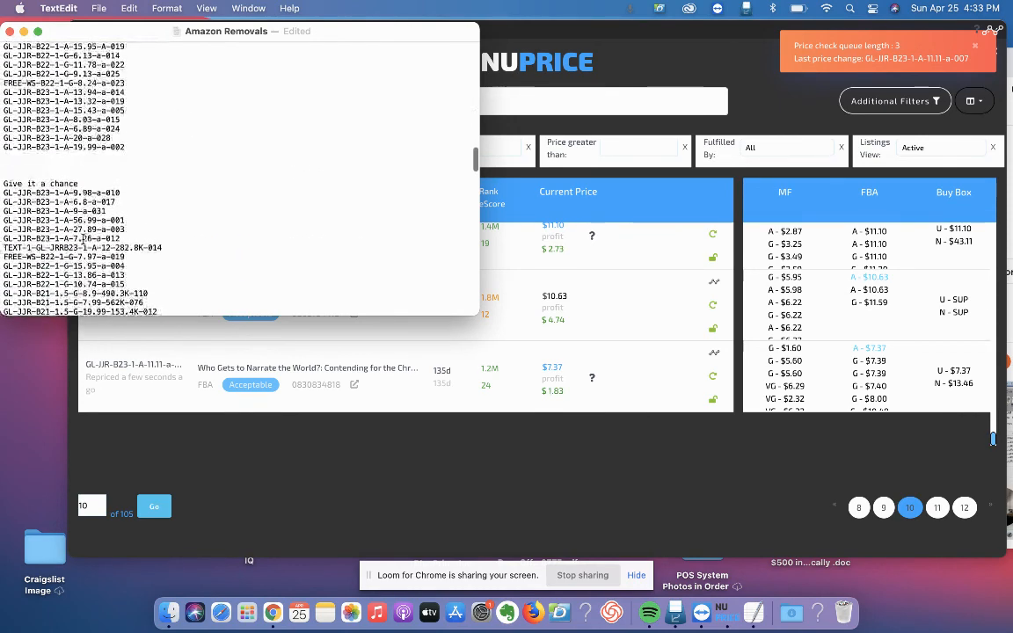
{"action": "left_click", "coordinate": [90, 182]}
{"action": "key", "text": "Return"}
{"action": "key", "text": "super+v"}
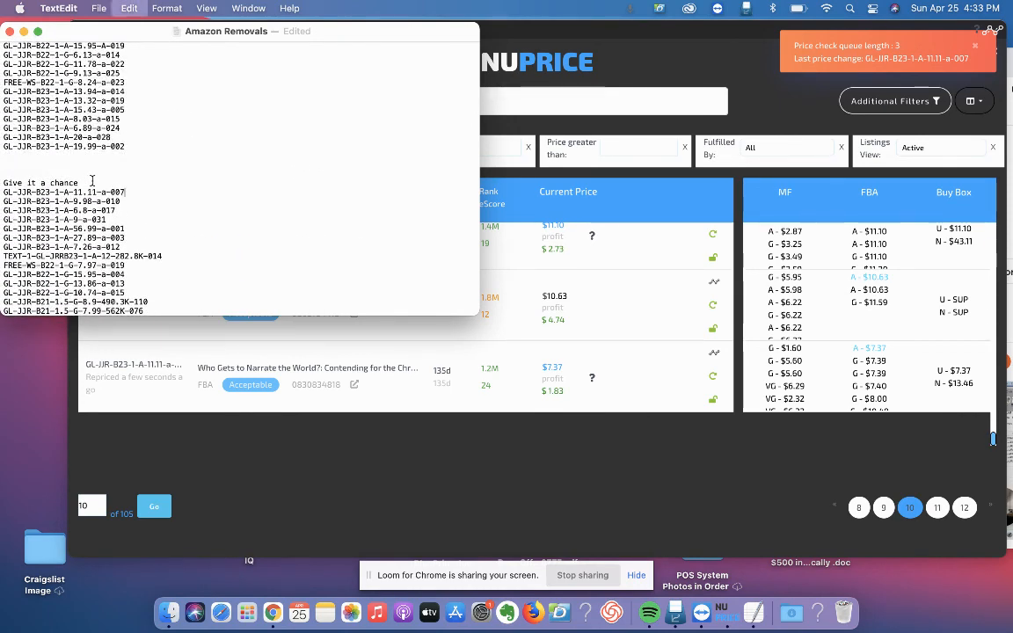
Step: Minimize the NuPrice window and move the Chrome window with the Loom library fully into view beside the TextEdit list
{"action": "left_click", "coordinate": [647, 506]}
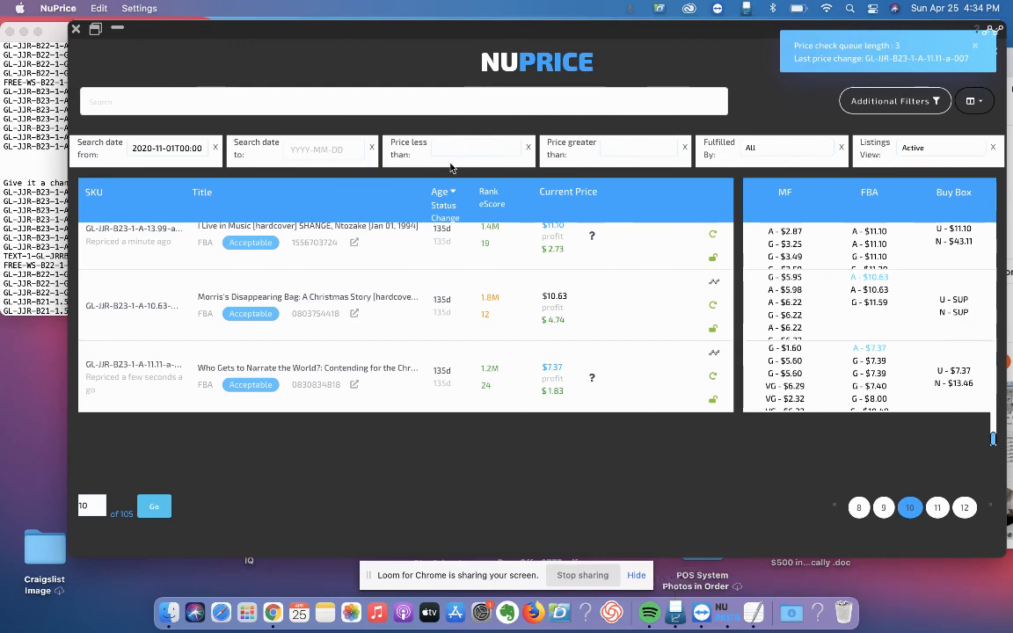
{"action": "left_click", "coordinate": [114, 30]}
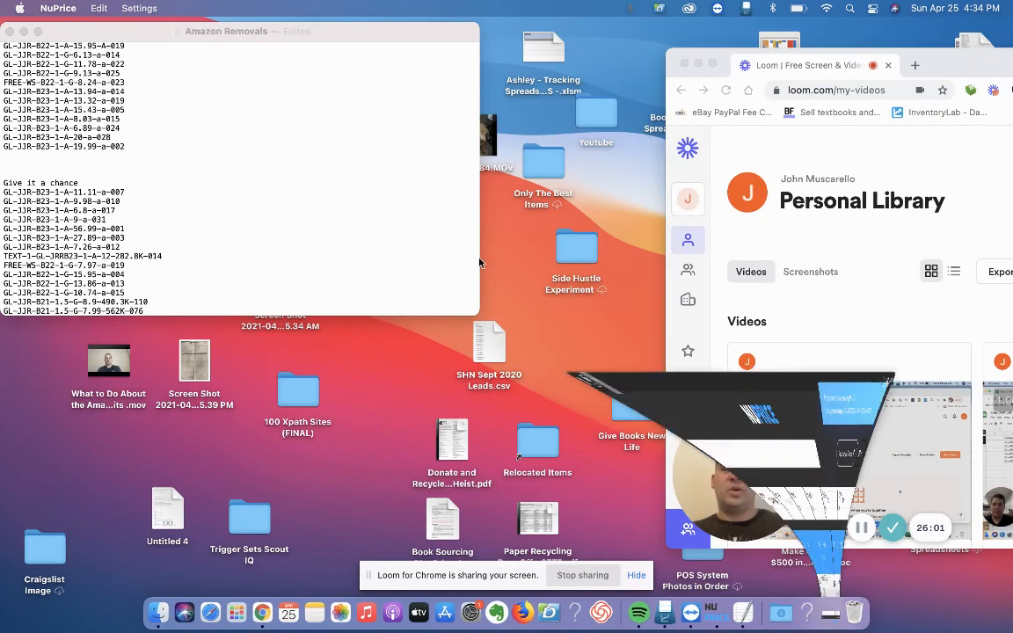
{"action": "left_click_drag", "start_coordinate": [953, 68], "coordinate": [693, 37]}
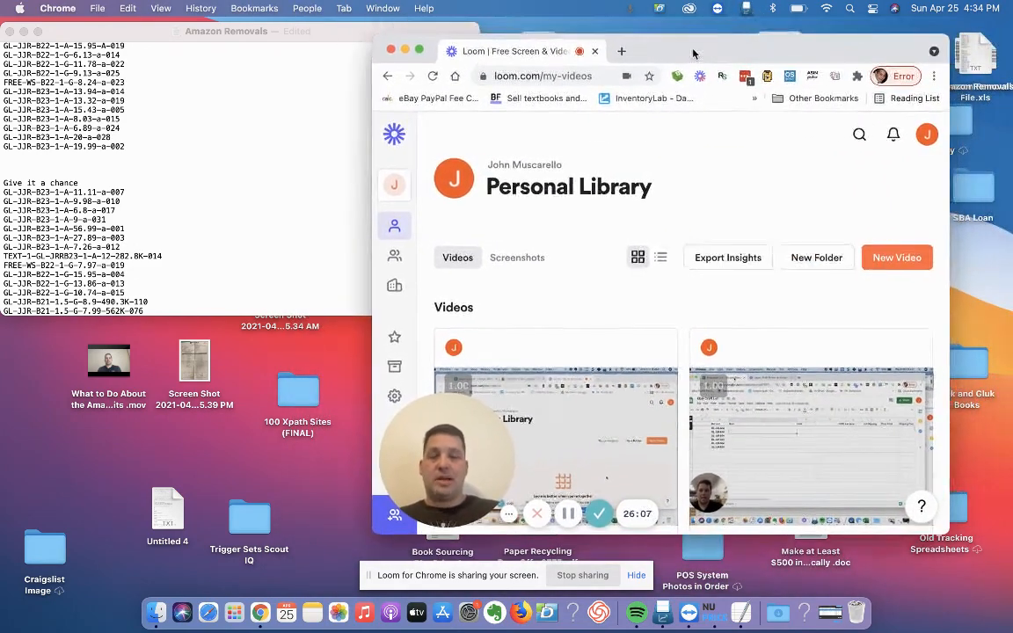